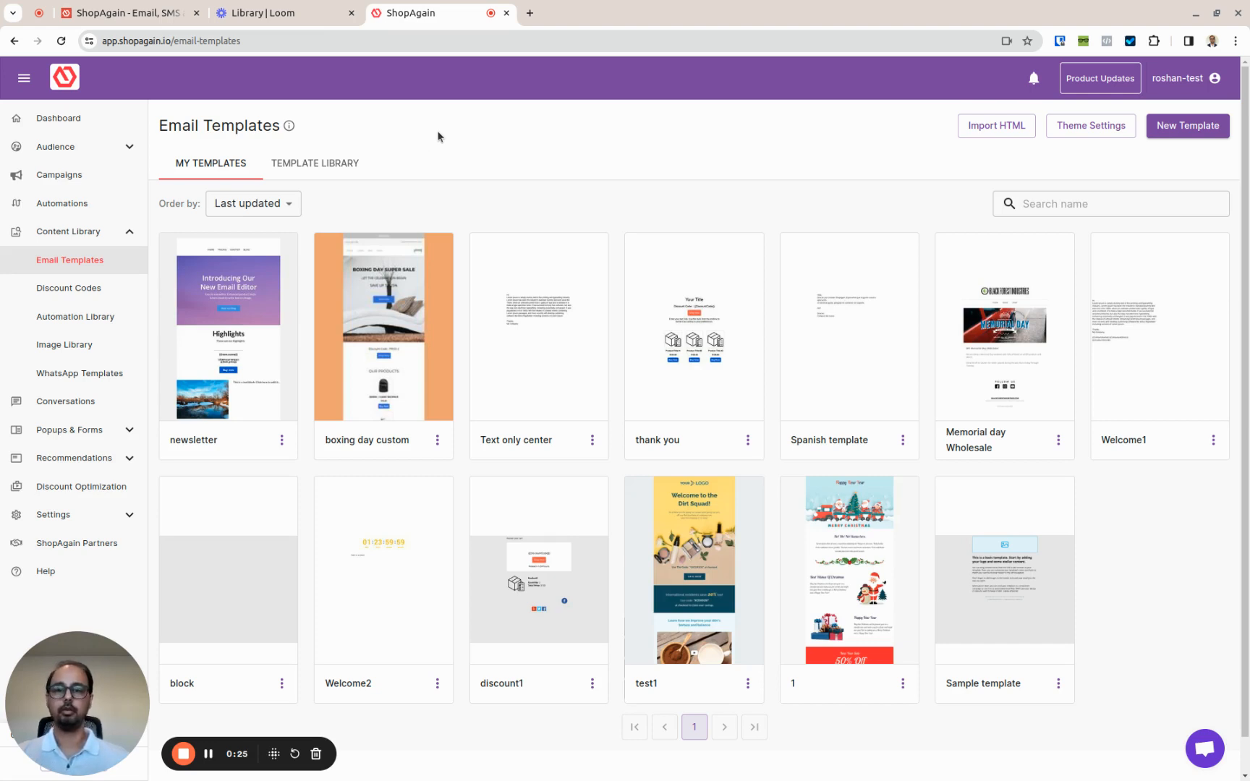
Create a new email template named "Template 1" and open it in the editor.
click(1183, 136)
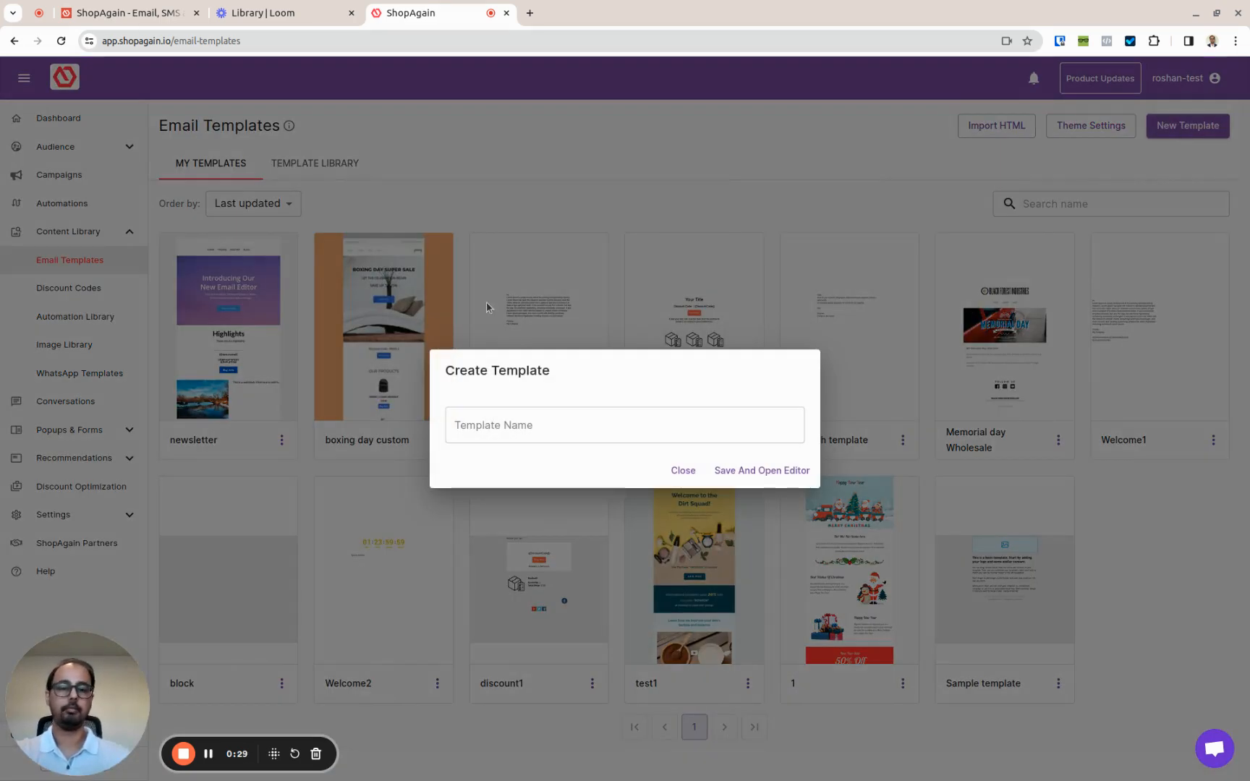
click(525, 428)
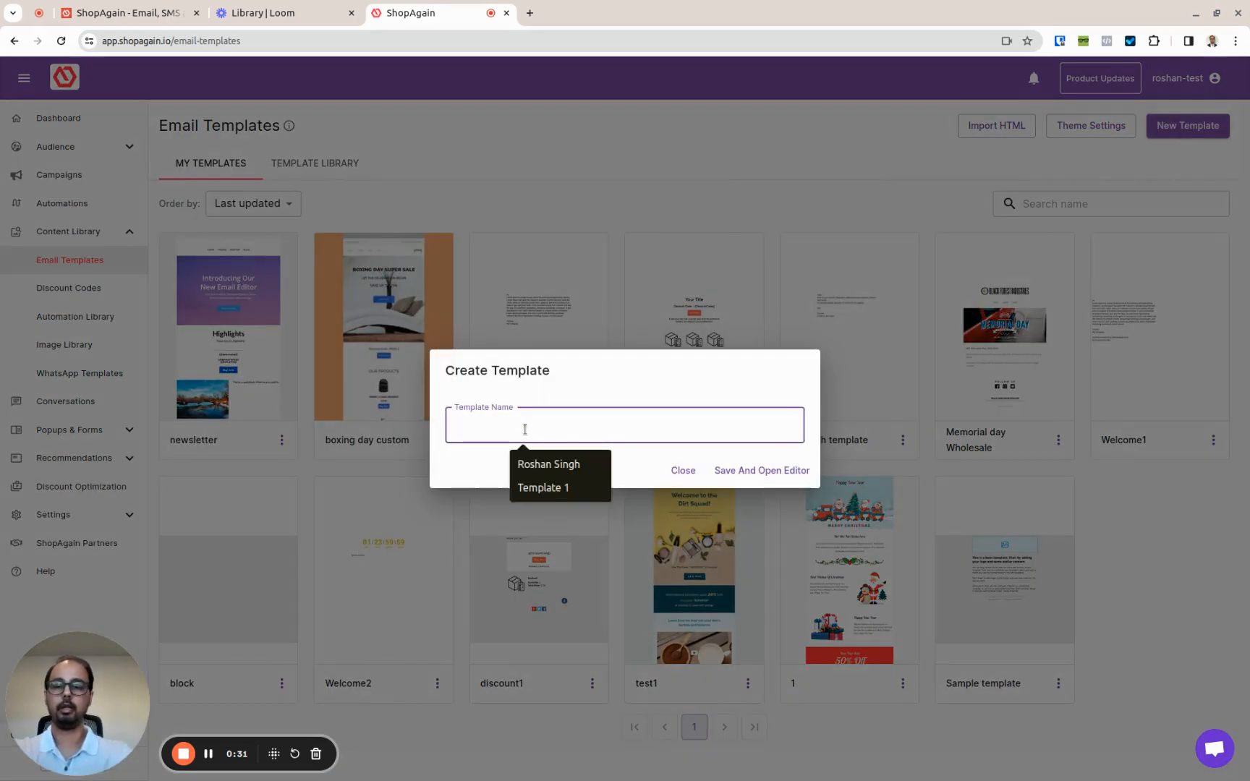
text(T)
key(Down)
key(Return)
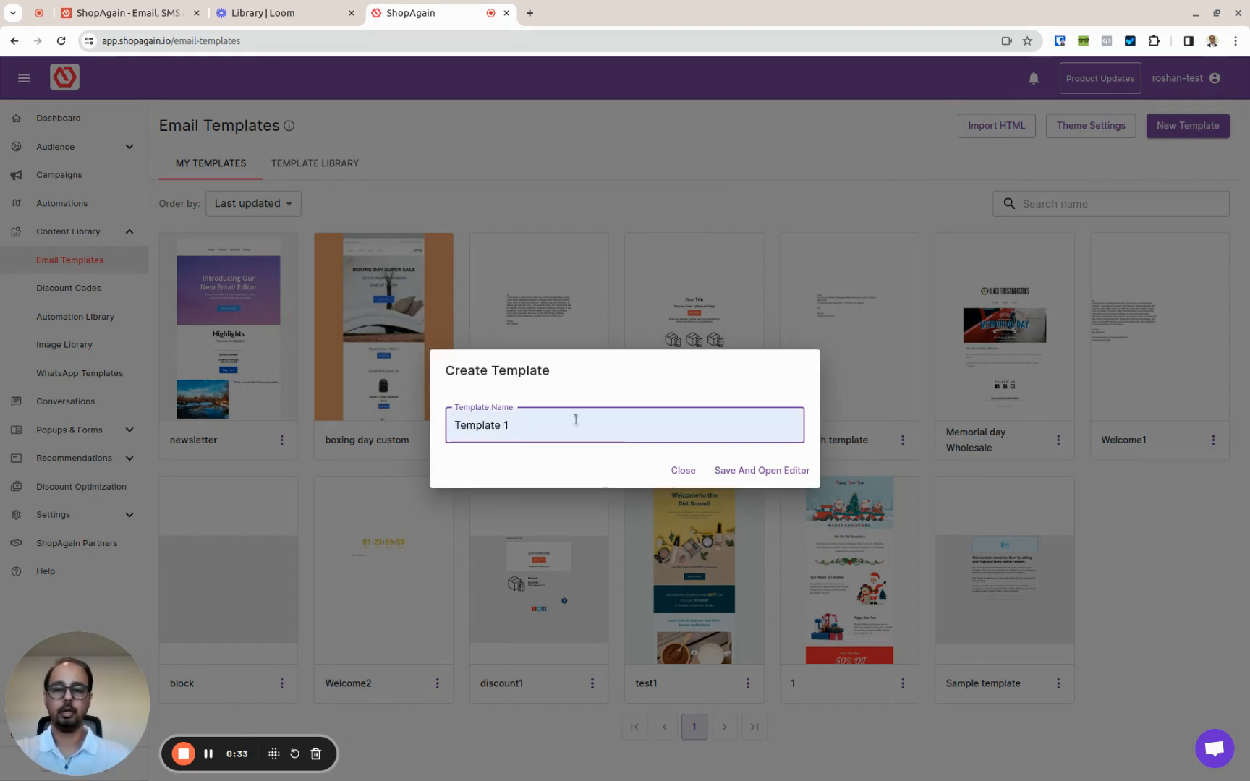
click(769, 471)
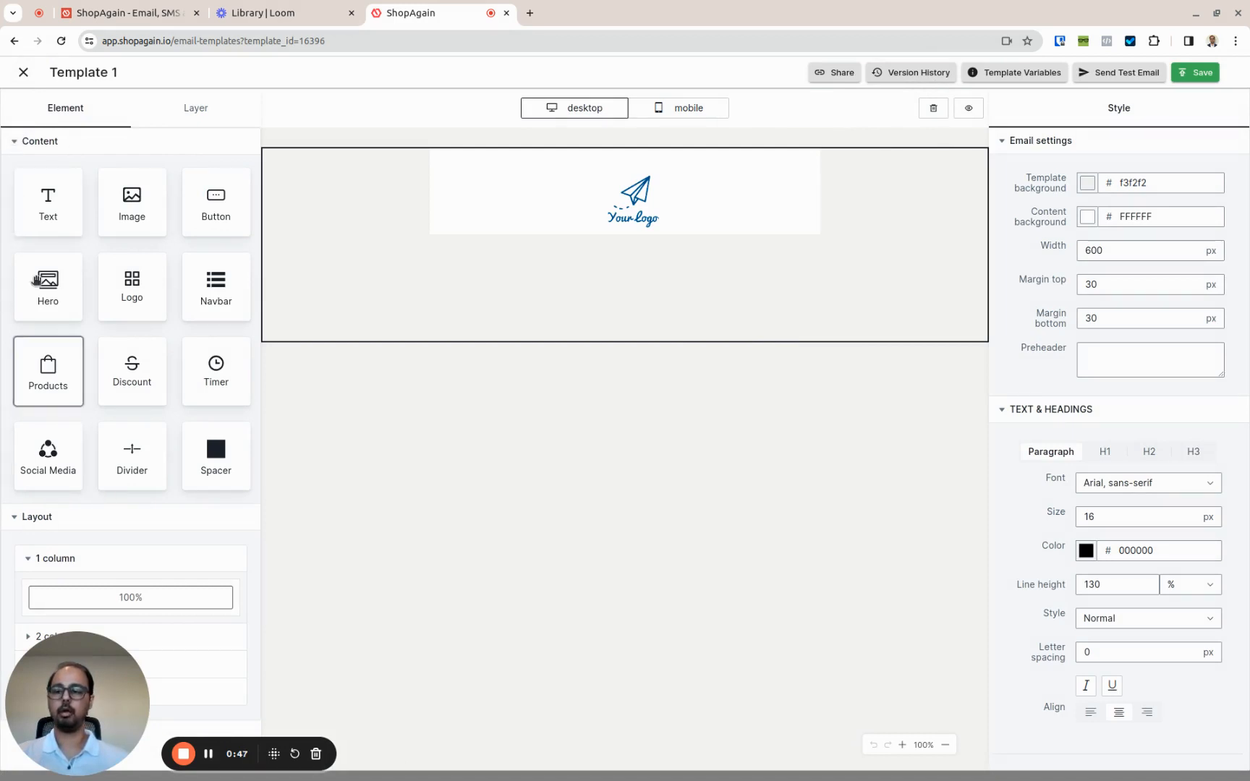
click(15, 142)
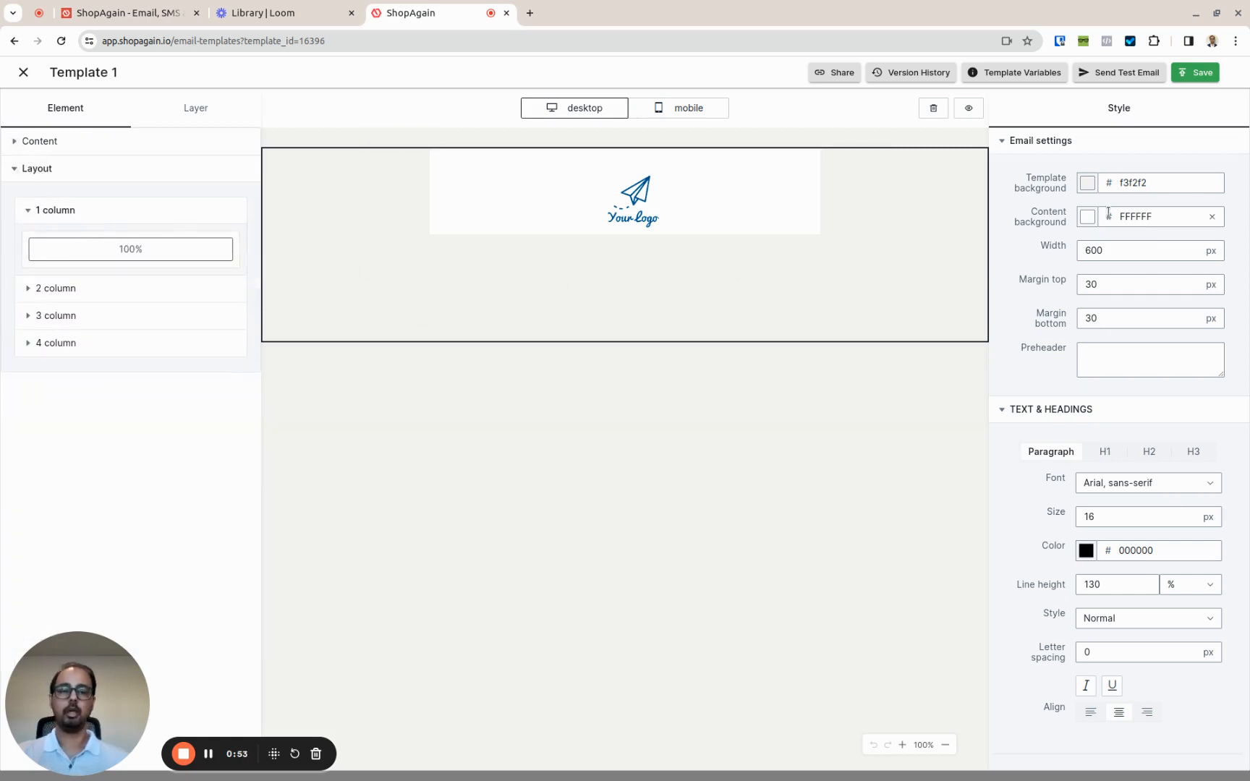
click(479, 200)
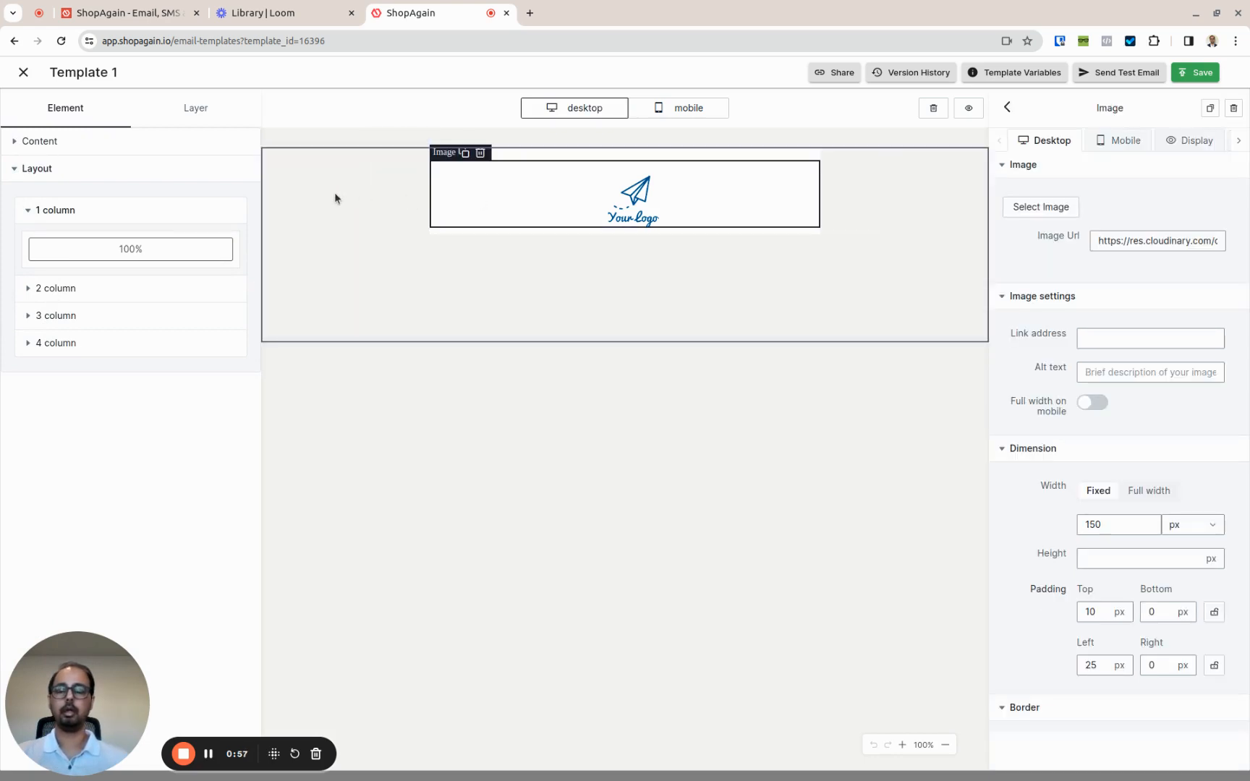
click(312, 188)
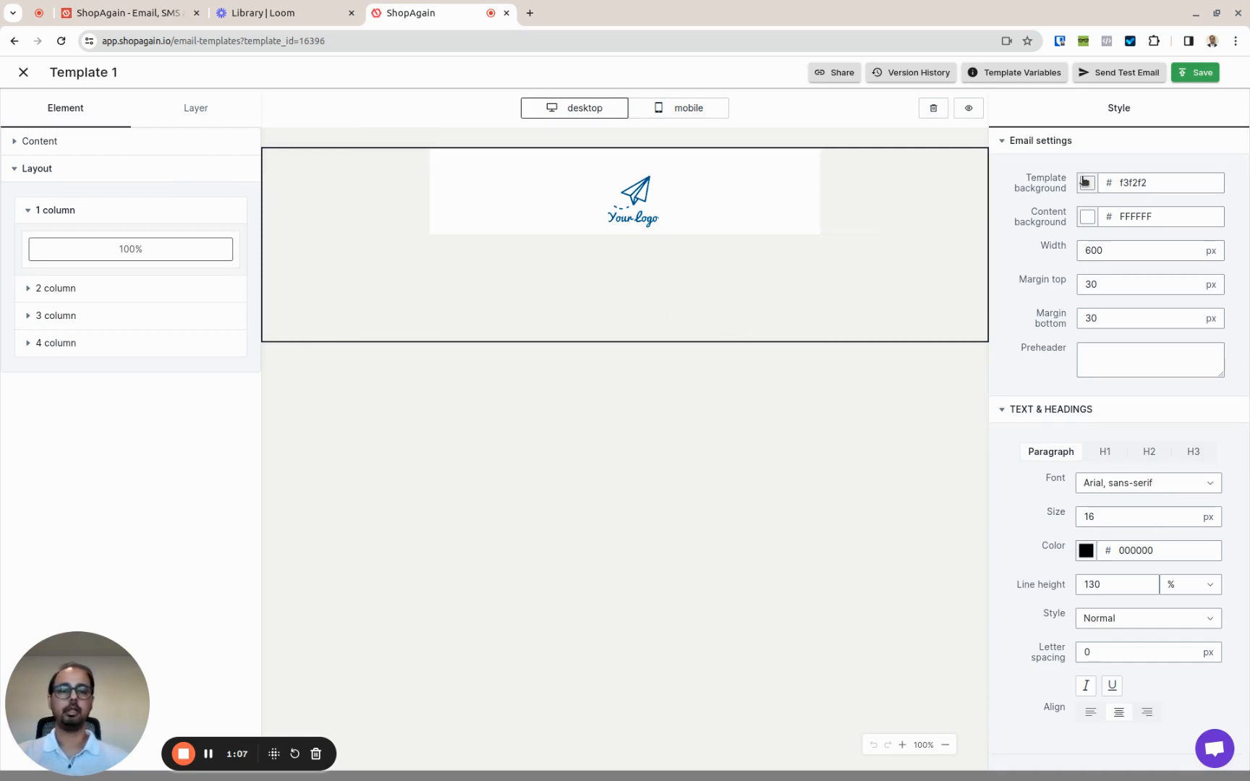
Try 000 as the template background color and clear the value again.
double_click(1157, 187)
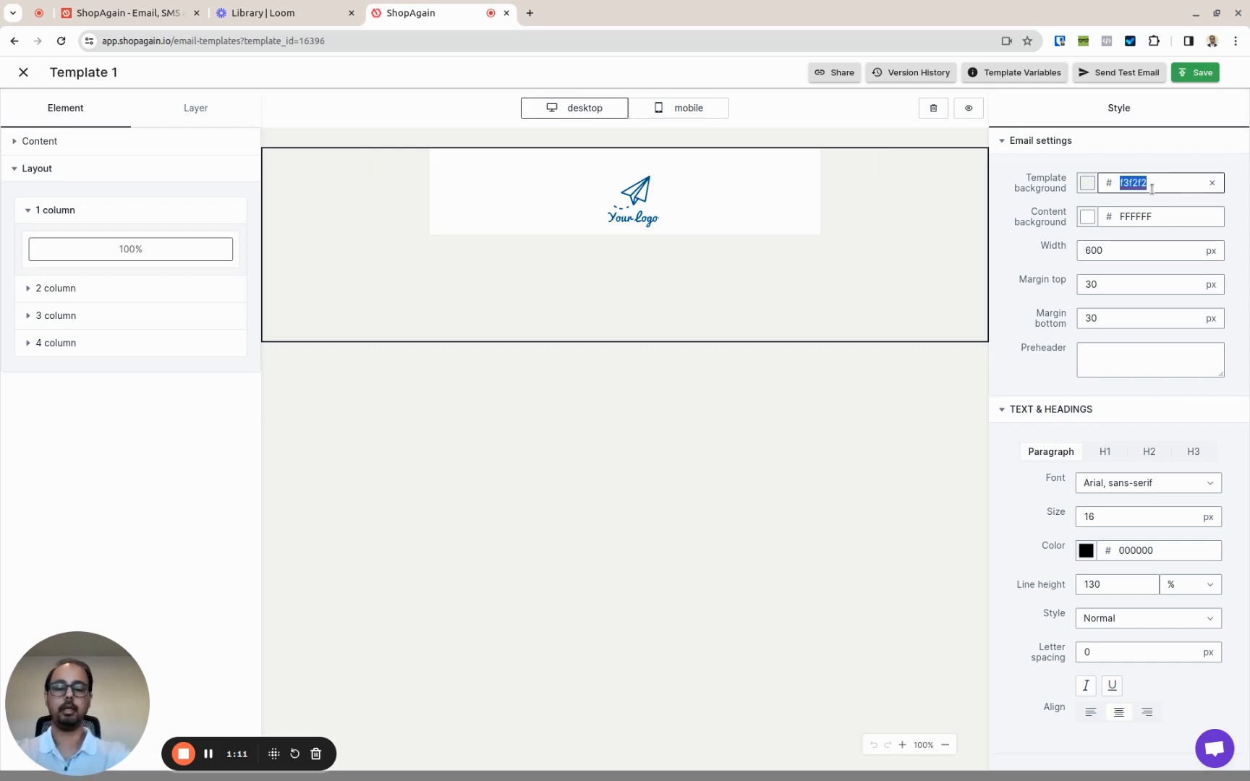
text(000)
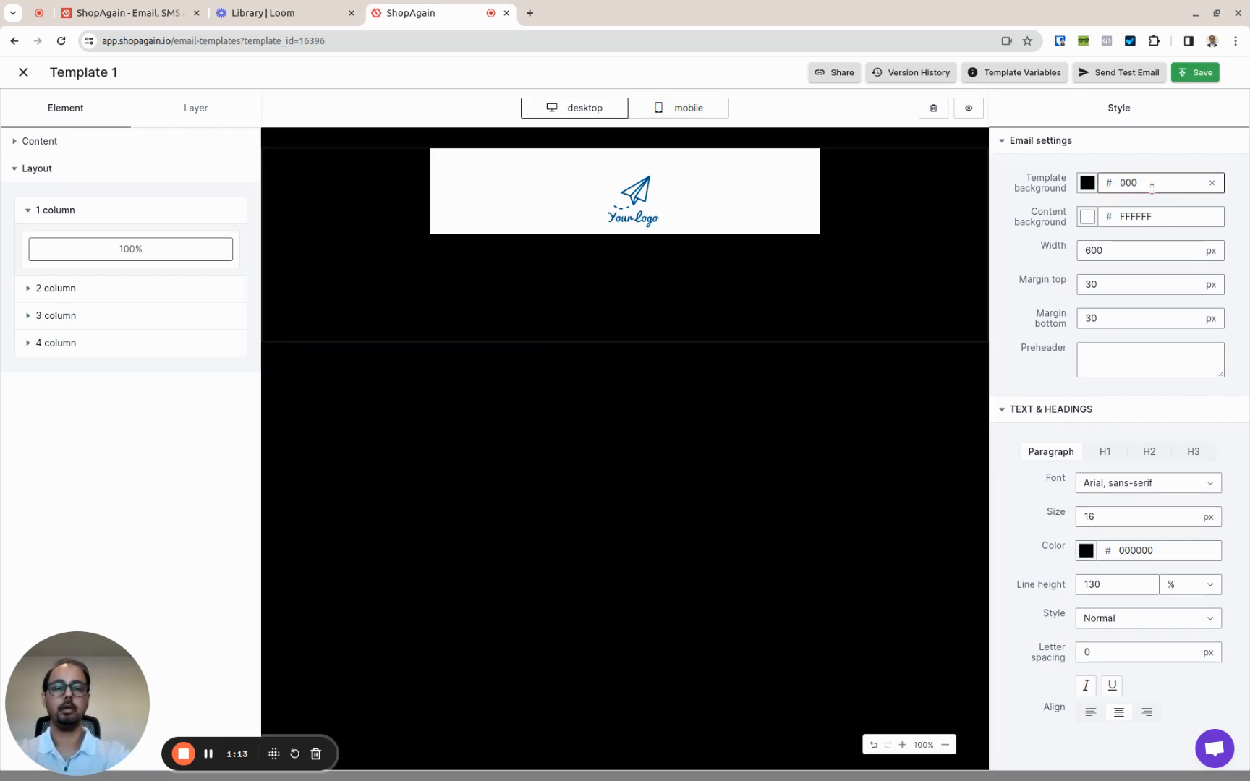
key(BackSpace)
key(BackSpace)
key(BackSpace)
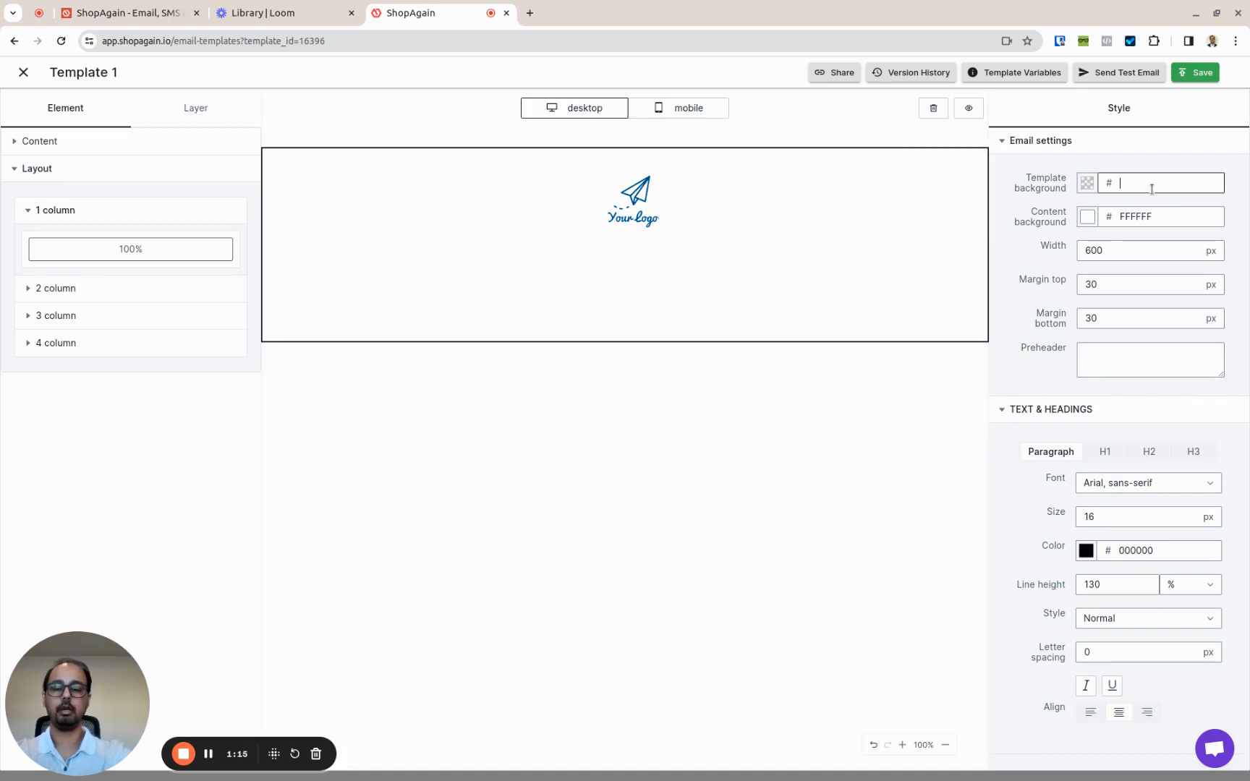
Set the template background color to f2f2f2.
text(f2ff)
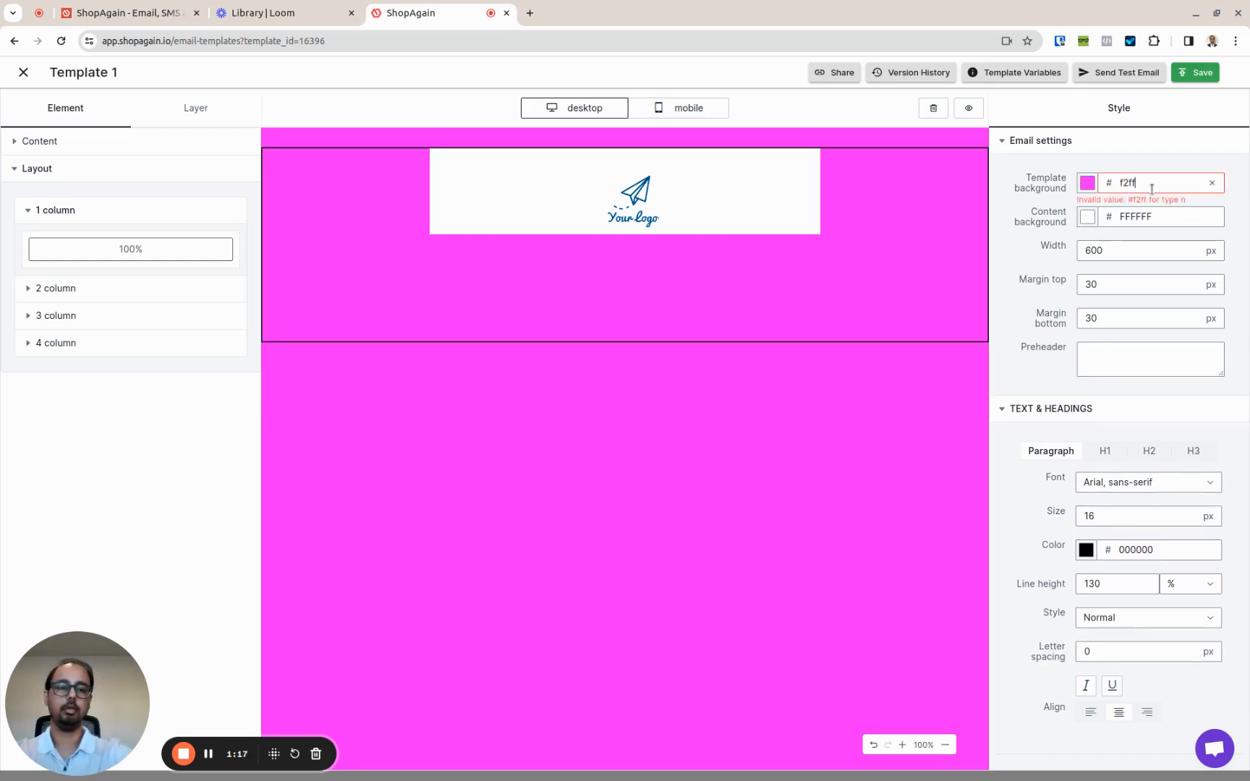
key(BackSpace)
text(2f2)
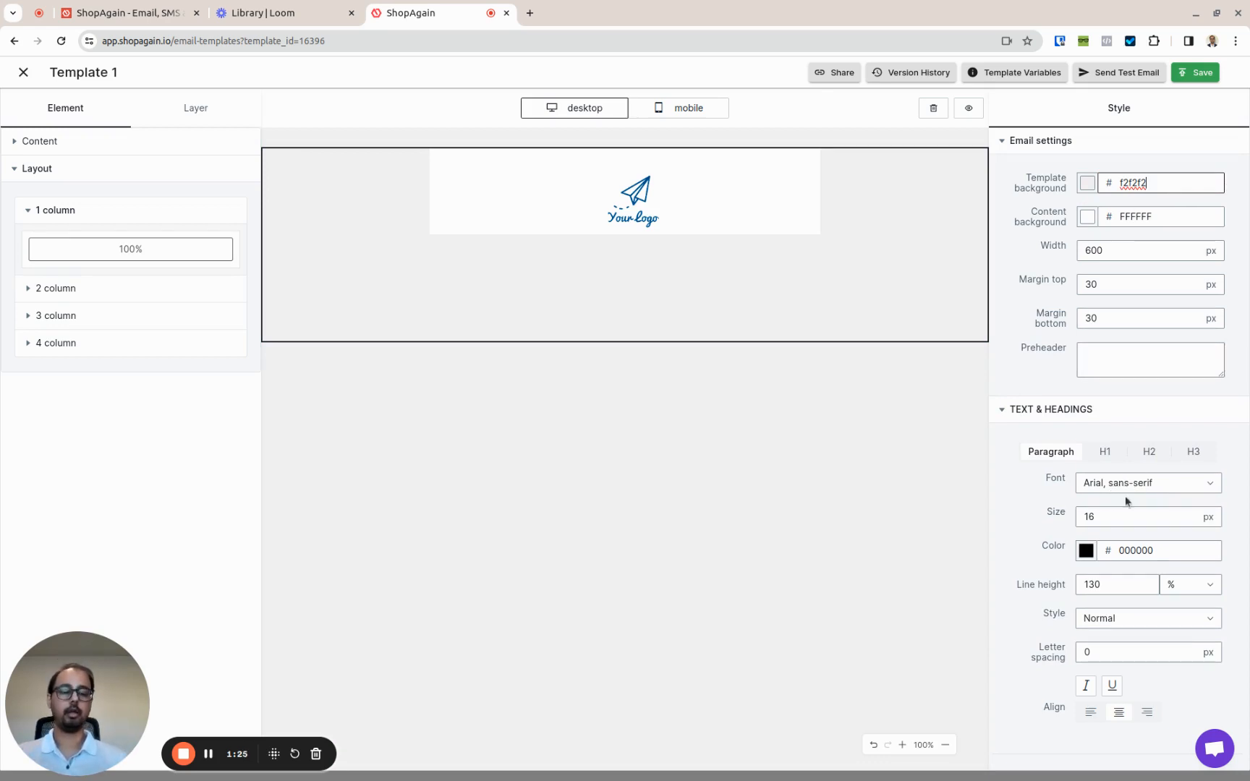
Delete the placeholder "Your logo" image from the template's header section.
scroll(1044, 544, down, 3)
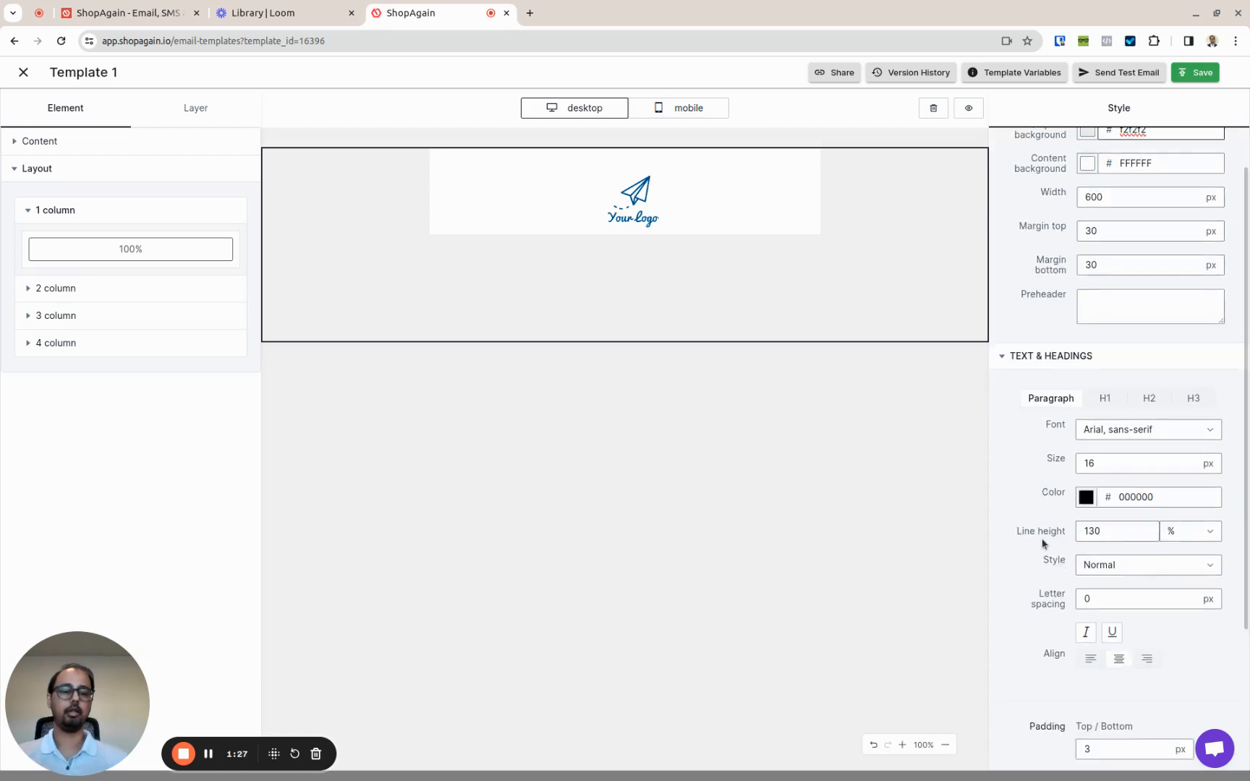
scroll(1044, 543, down, 1)
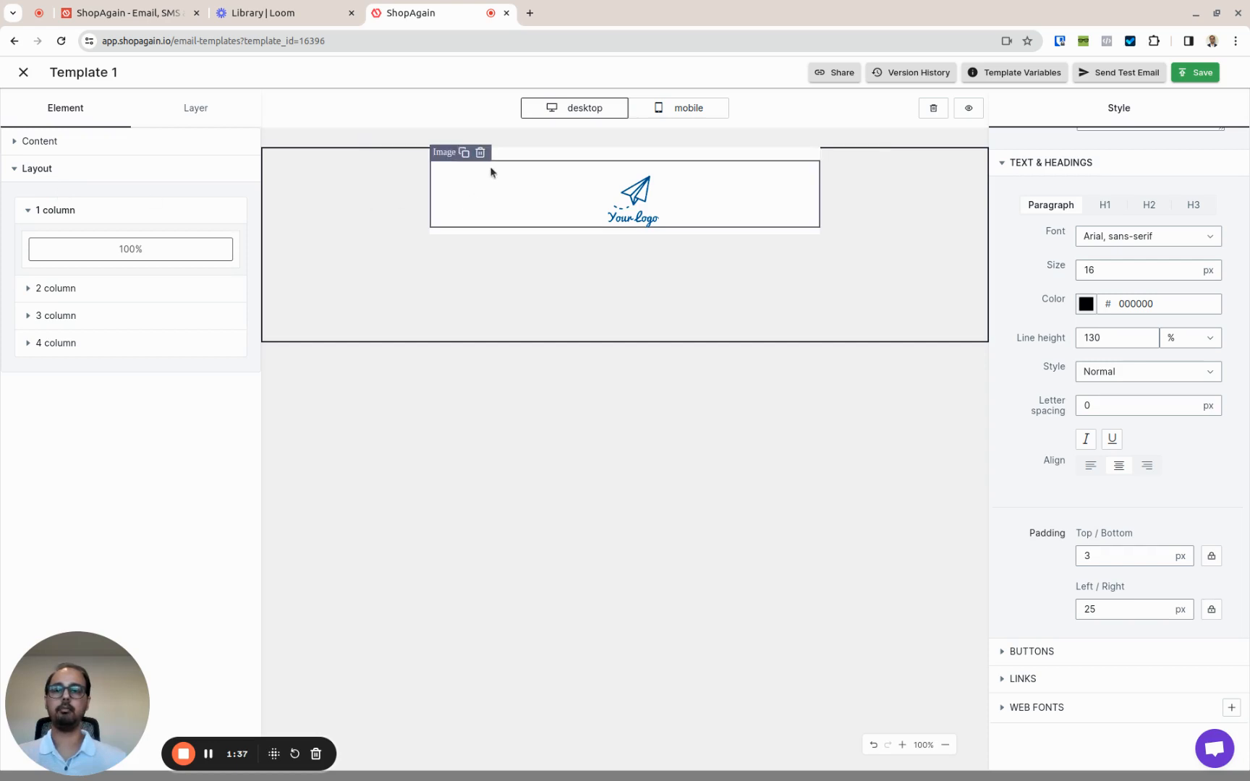
click(479, 151)
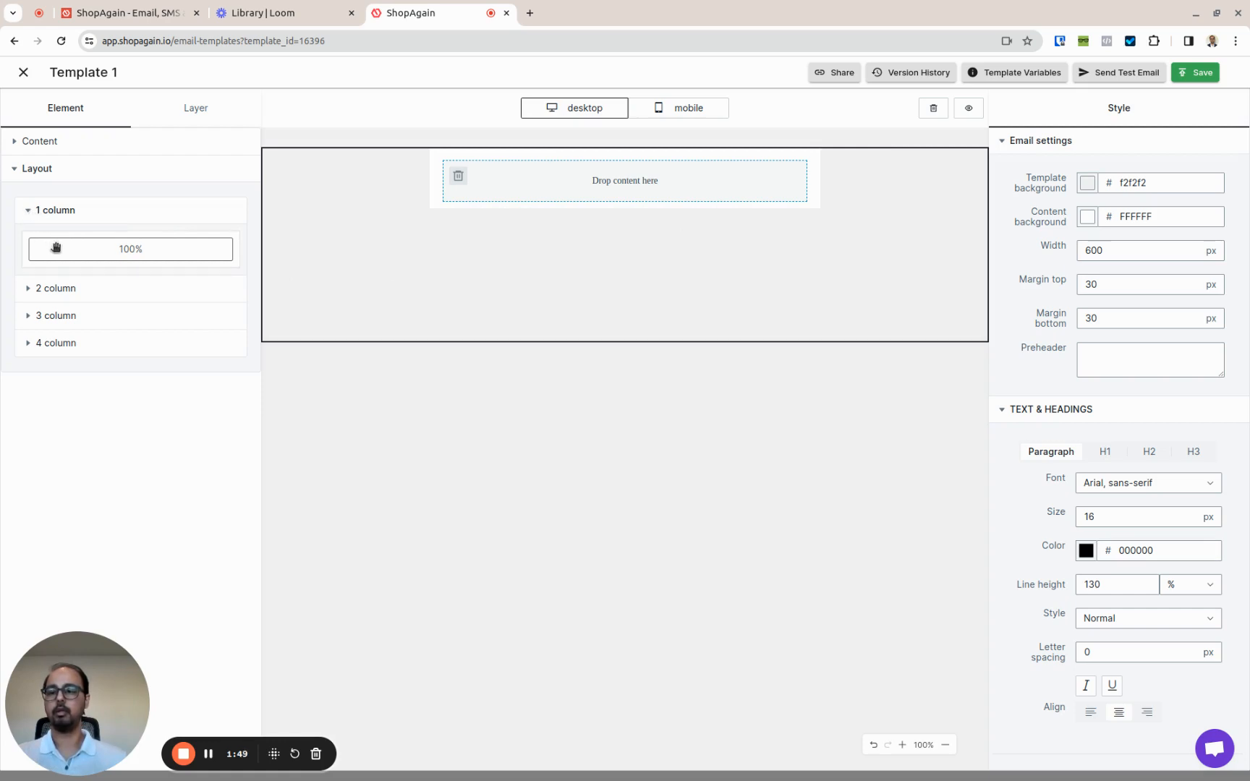
Add a one-column 100% layout section below the existing empty section.
click(29, 289)
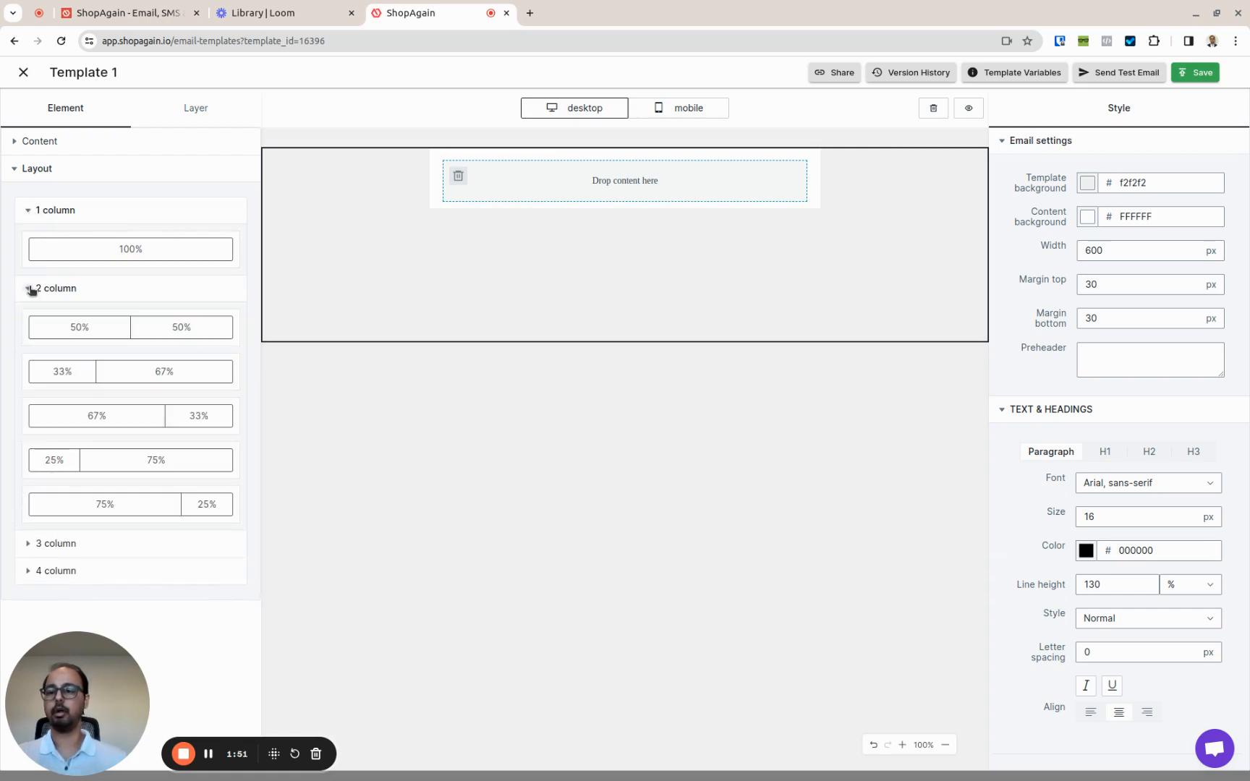
click(56, 546)
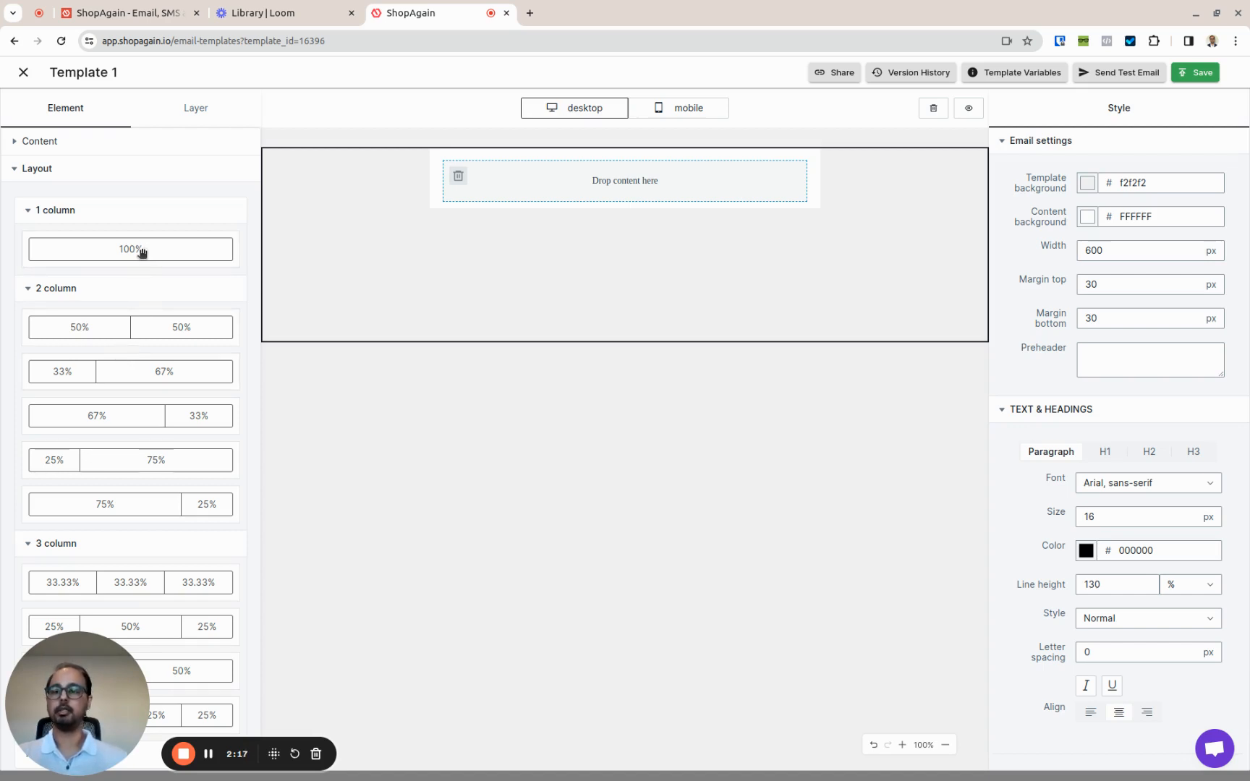
drag(132, 249, 598, 199)
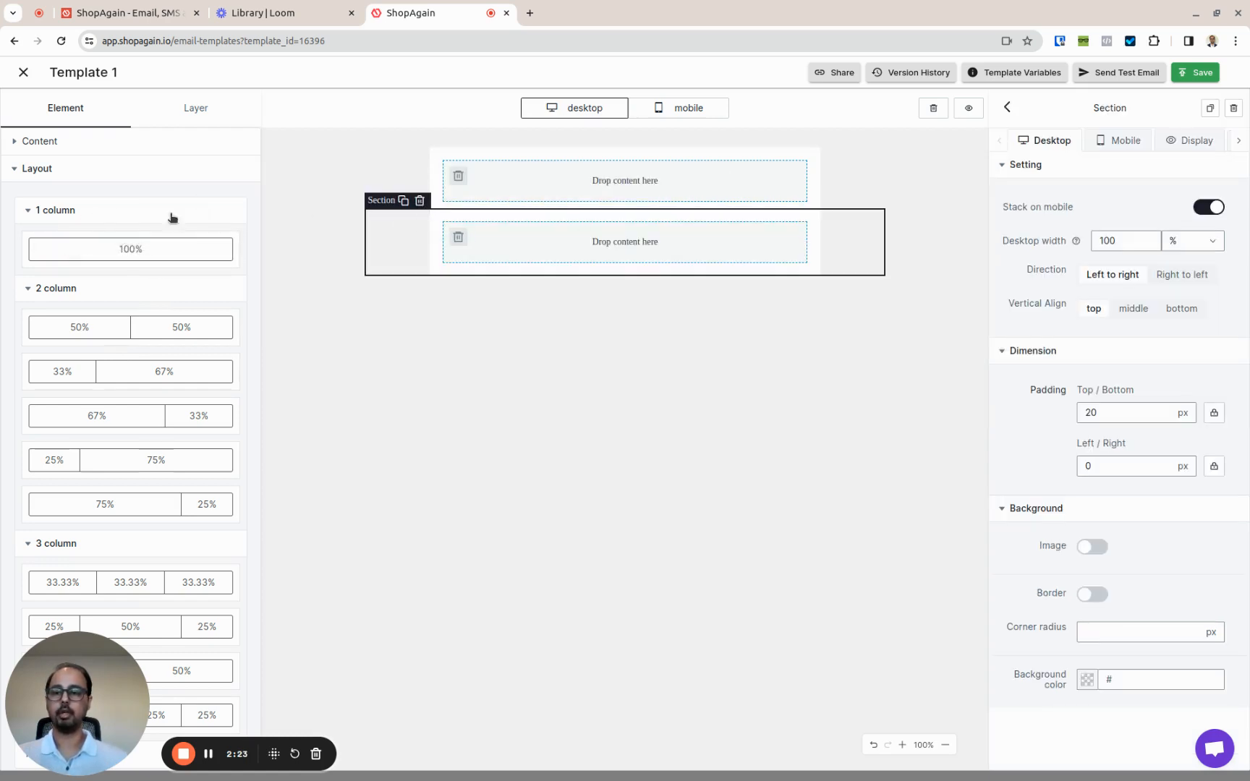
Place a Logo element in the newly added one-column section.
click(16, 171)
click(18, 143)
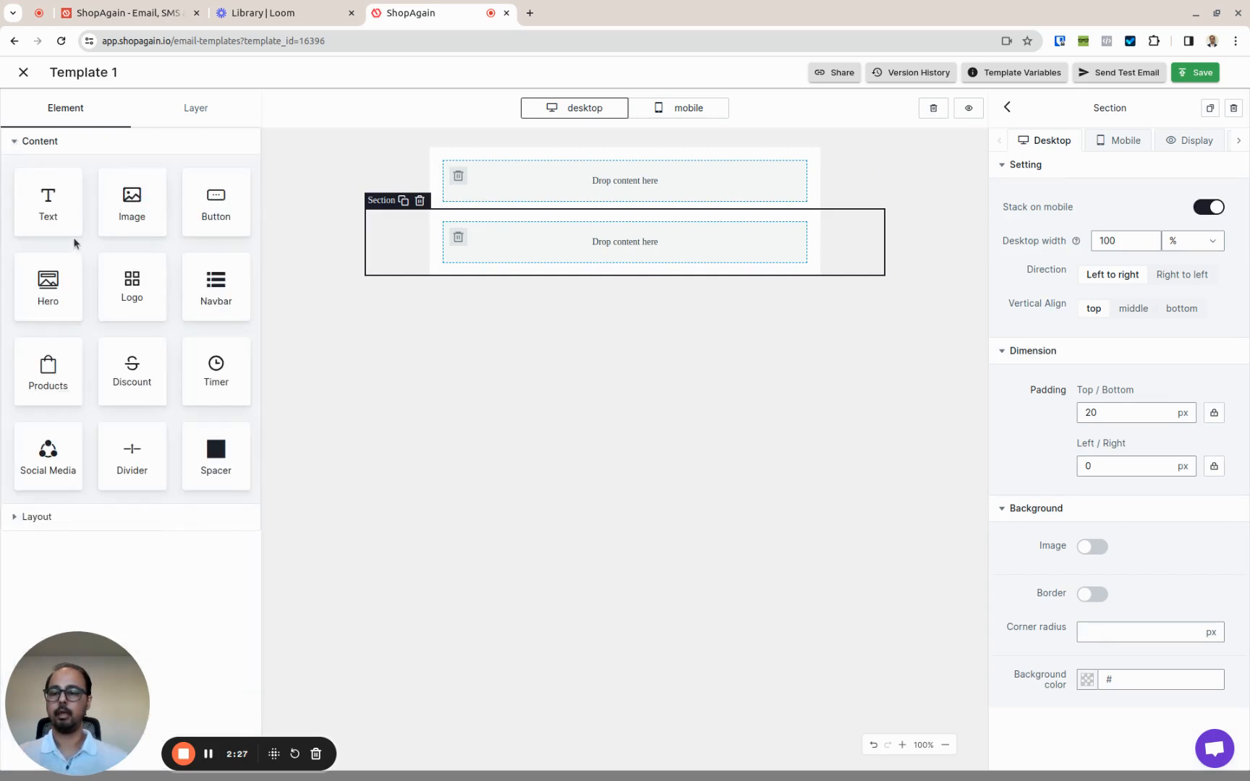
drag(132, 286, 623, 254)
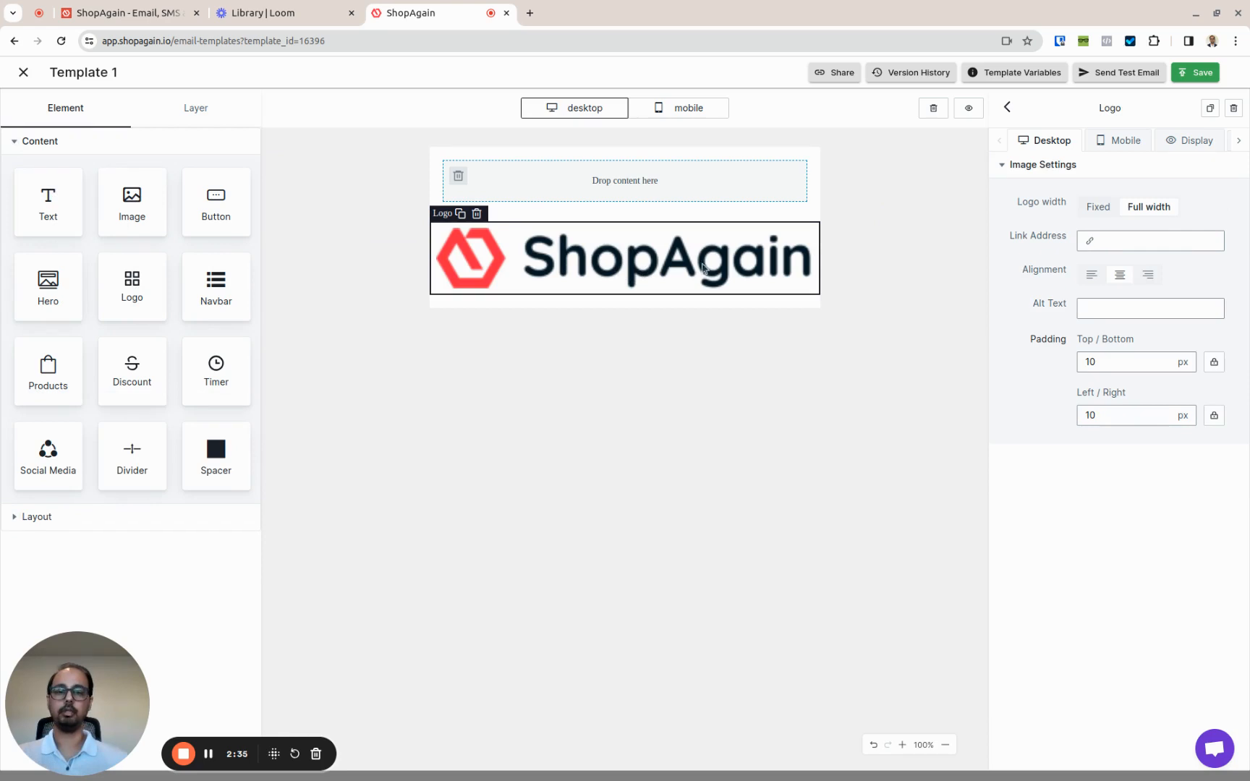
Give the logo a fixed width of 150 px and delete the empty section above it.
click(1099, 208)
click(1100, 239)
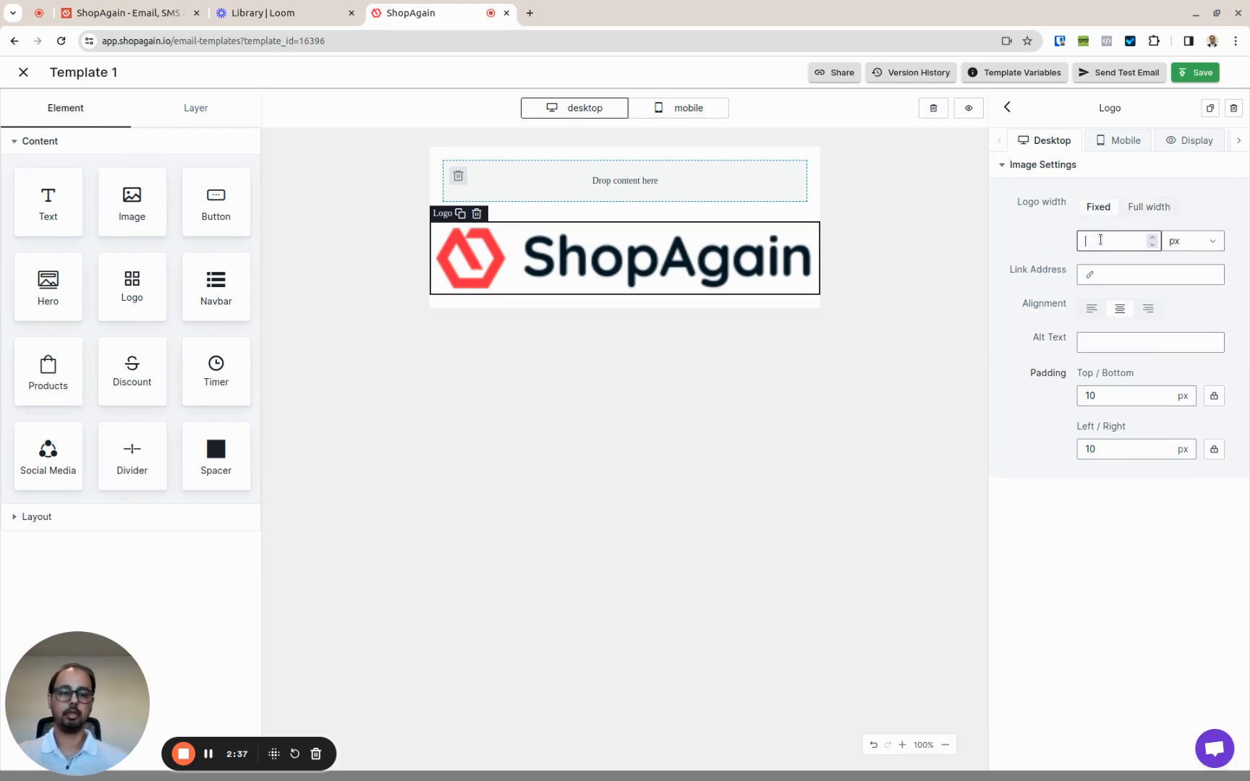
text(150)
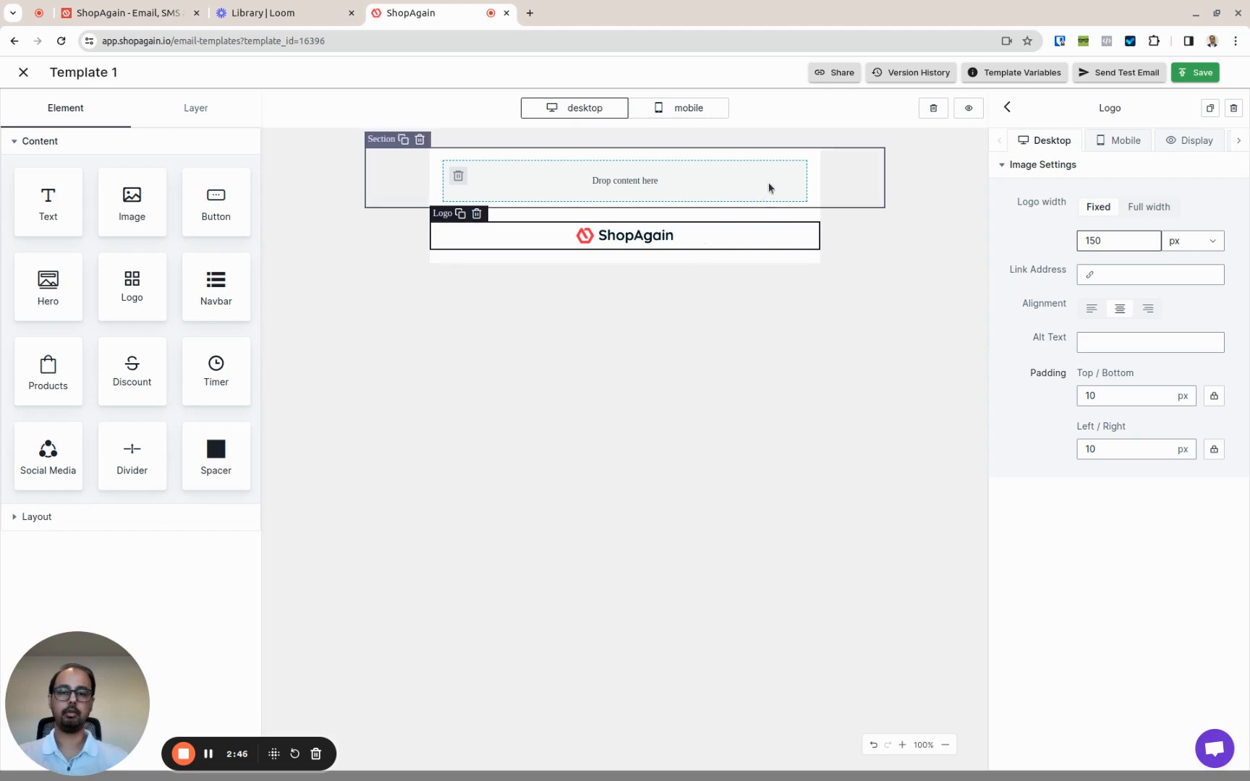
click(419, 138)
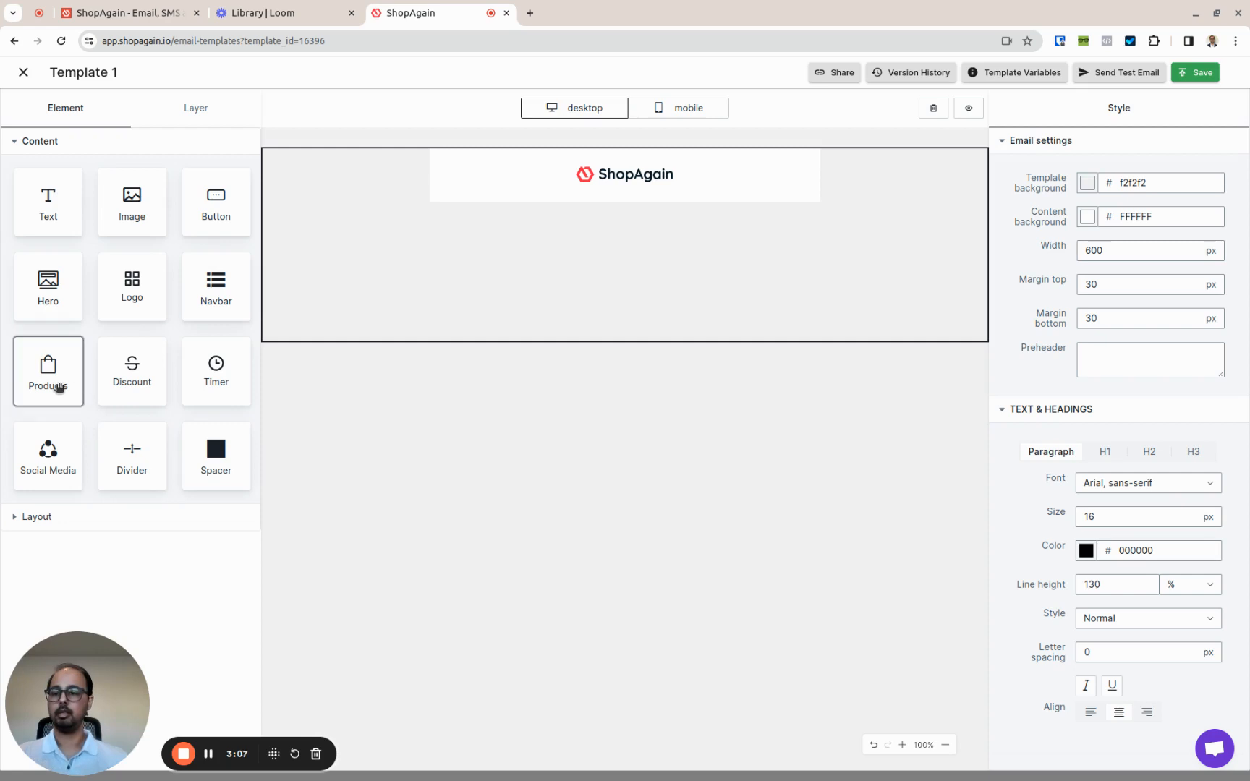
Add a Products block below the logo and set its number of columns to 2.
drag(59, 387, 590, 209)
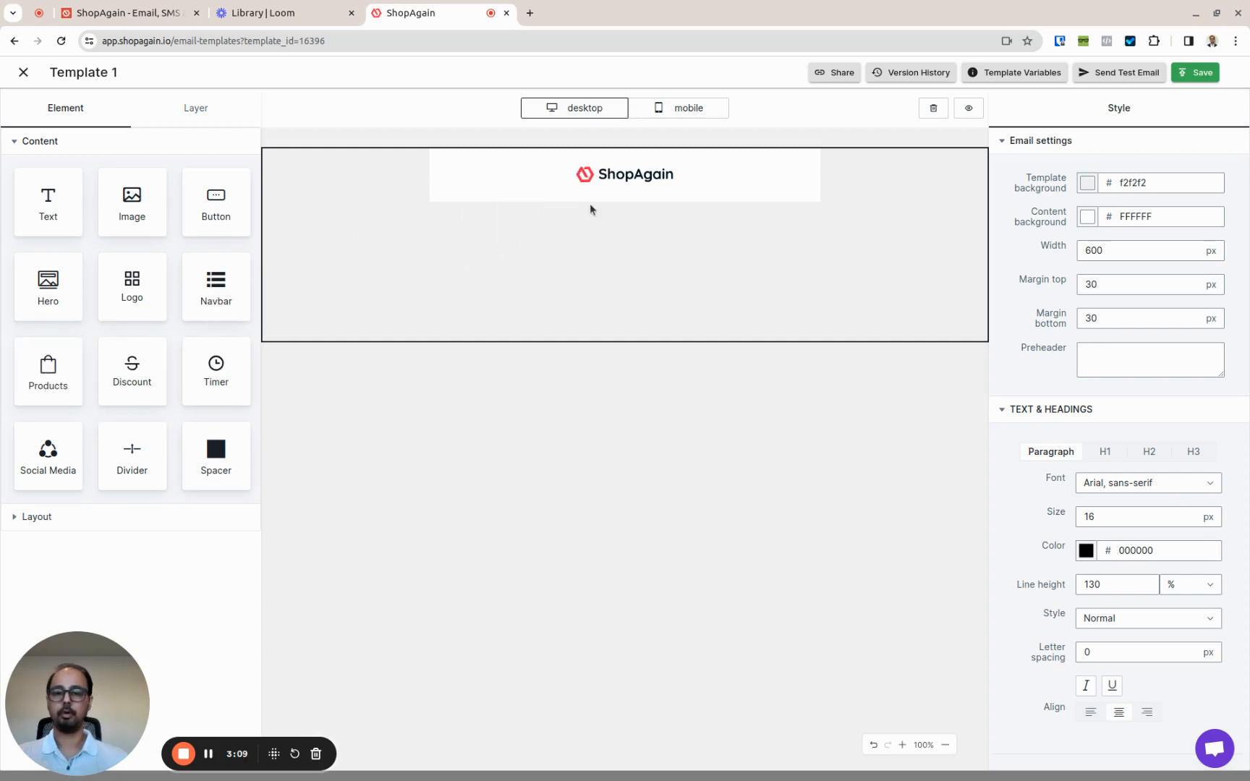
drag(79, 411, 583, 215)
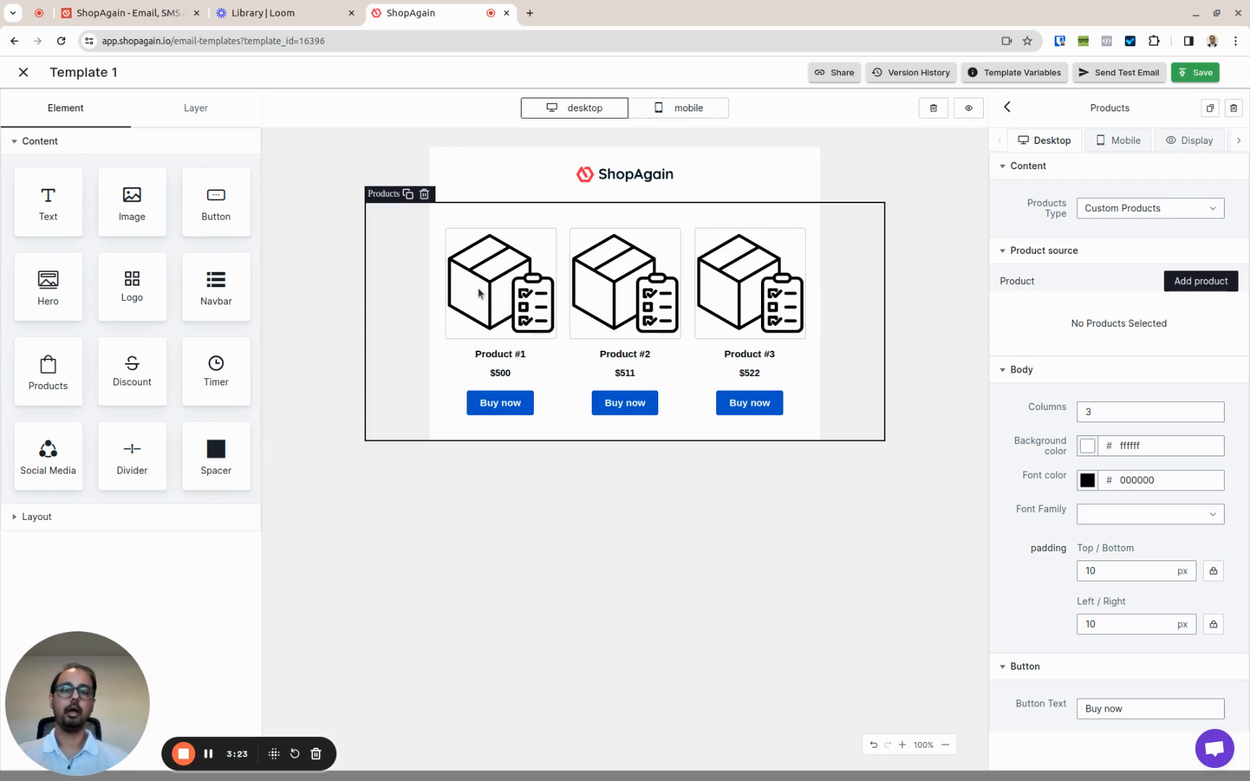
click(1216, 408)
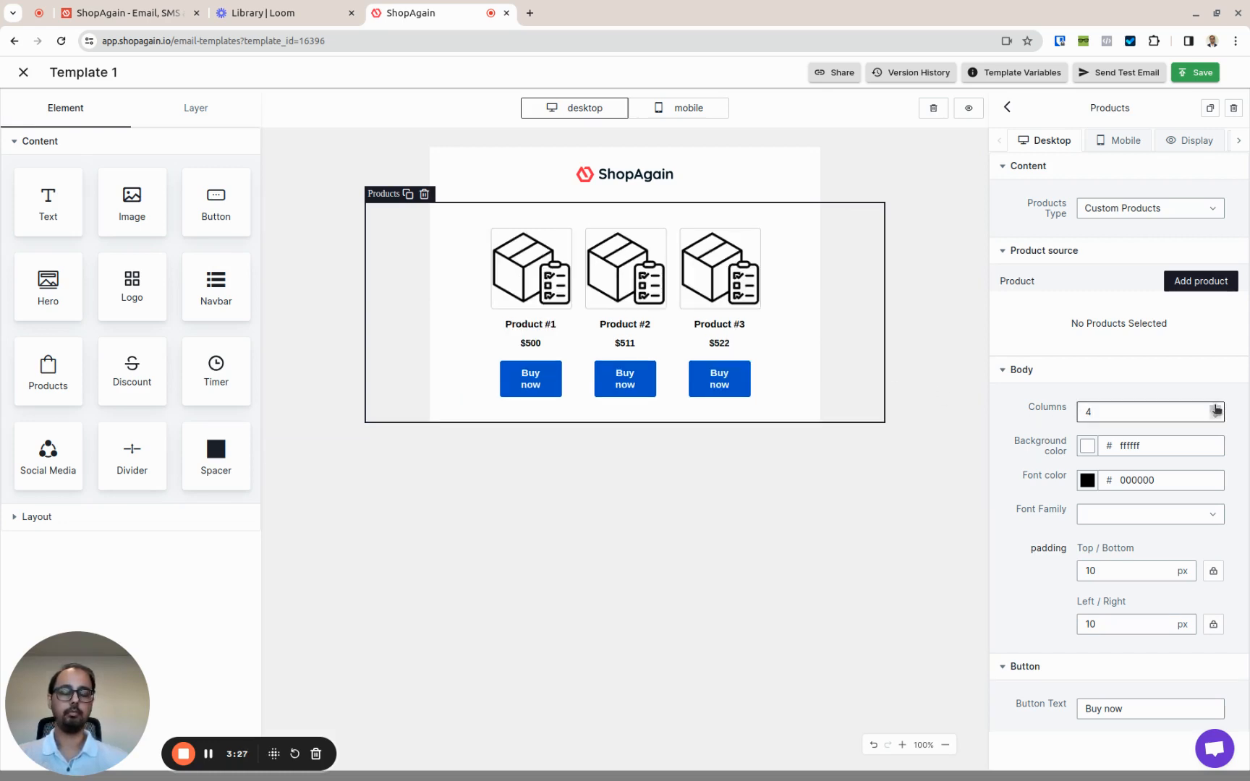
click(1214, 417)
click(1214, 417)
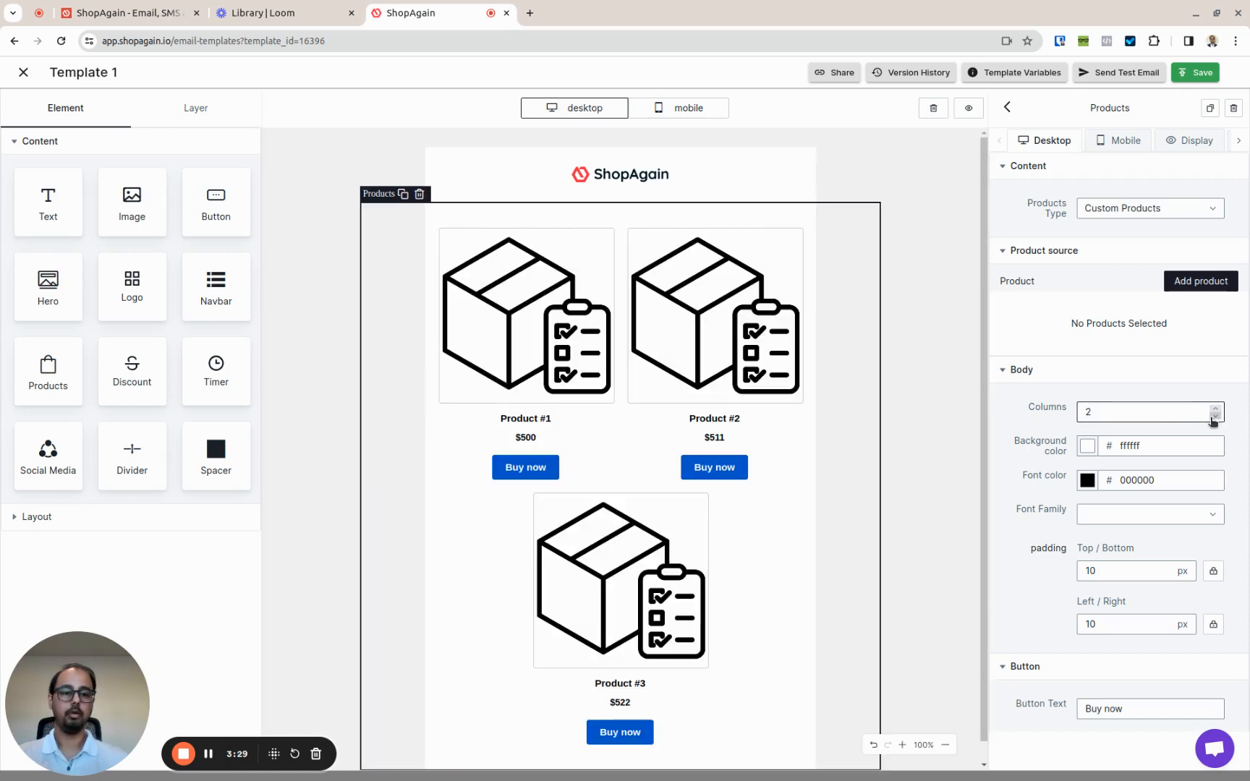
Search the store's products for "adidas" and add both classic backpacks, the Kid's Stan Smith and the Superstar 80s to the Products block.
scroll(1091, 558, down, 2)
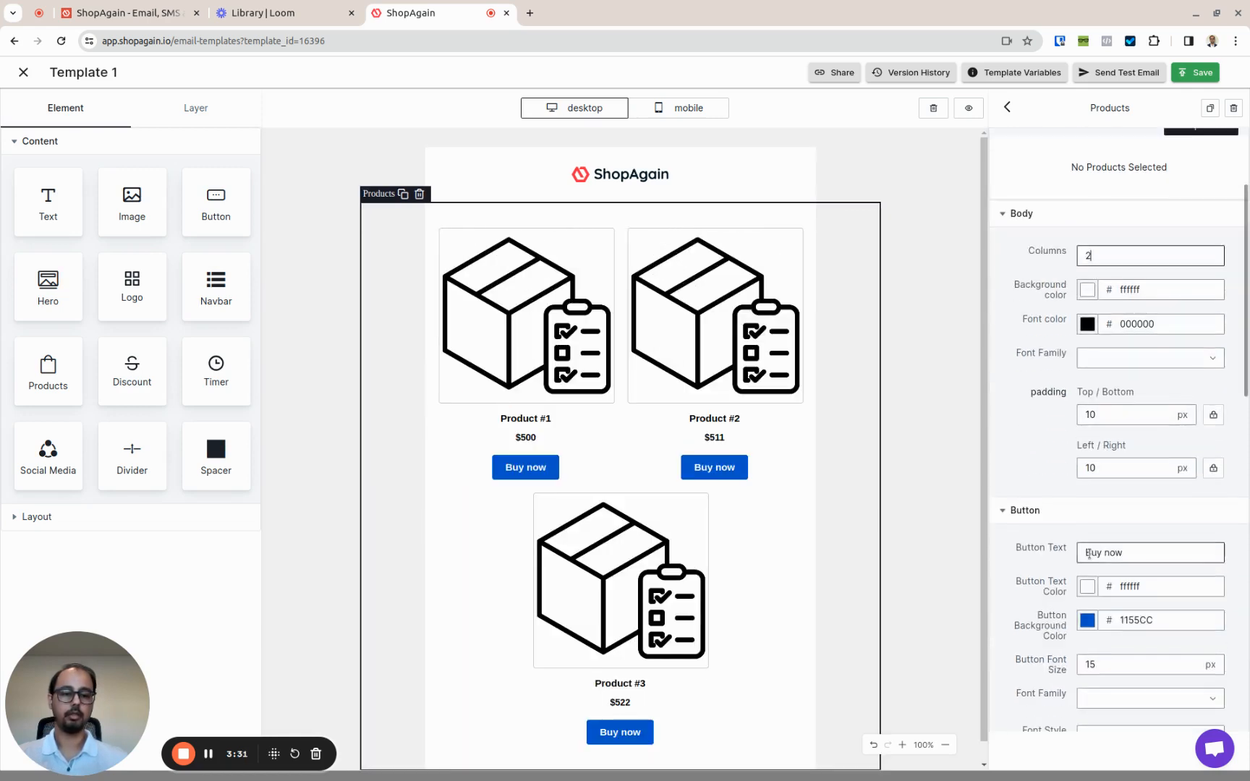
scroll(1088, 553, up, 2)
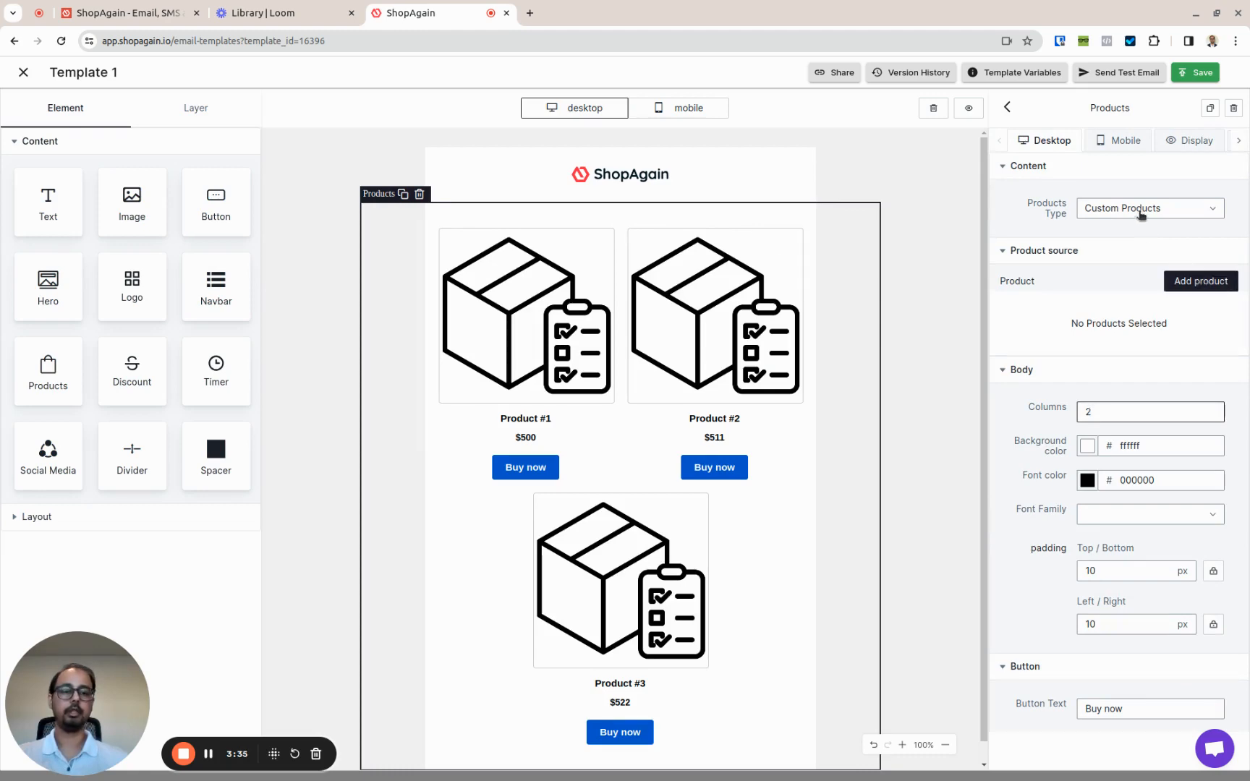
click(1199, 281)
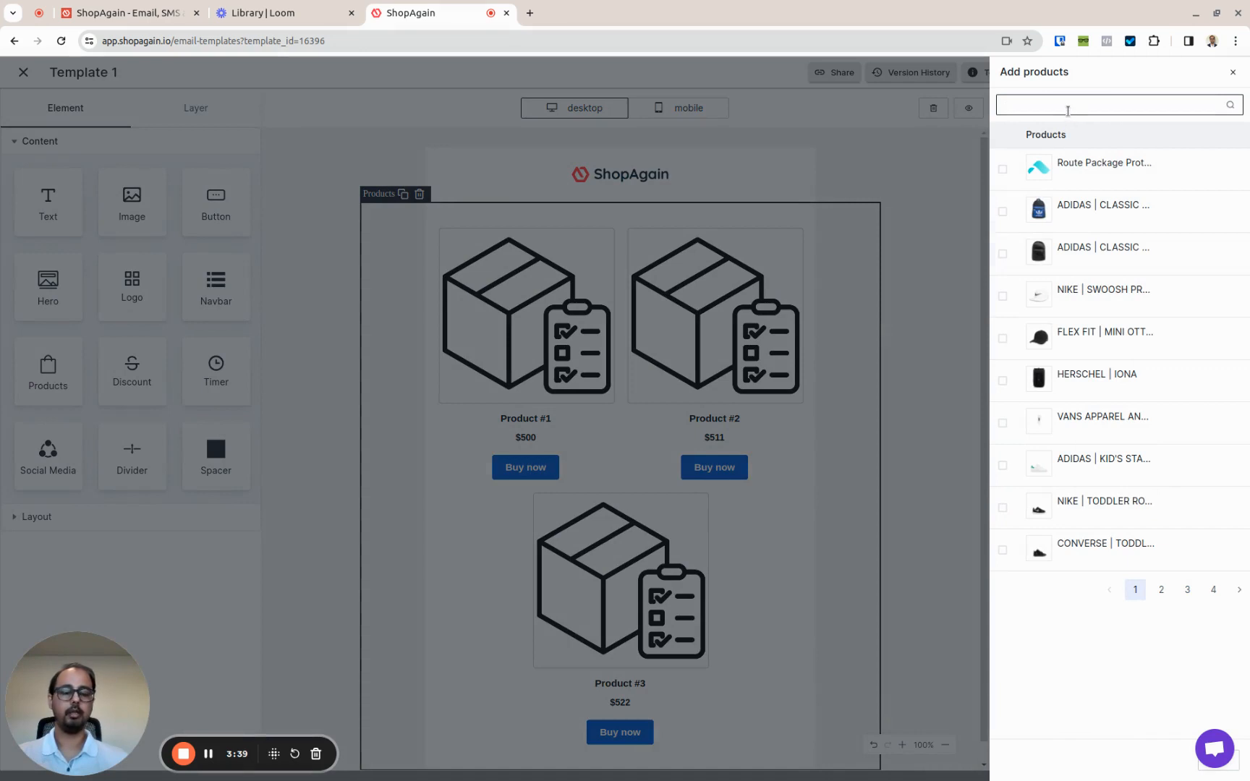
text(adidas)
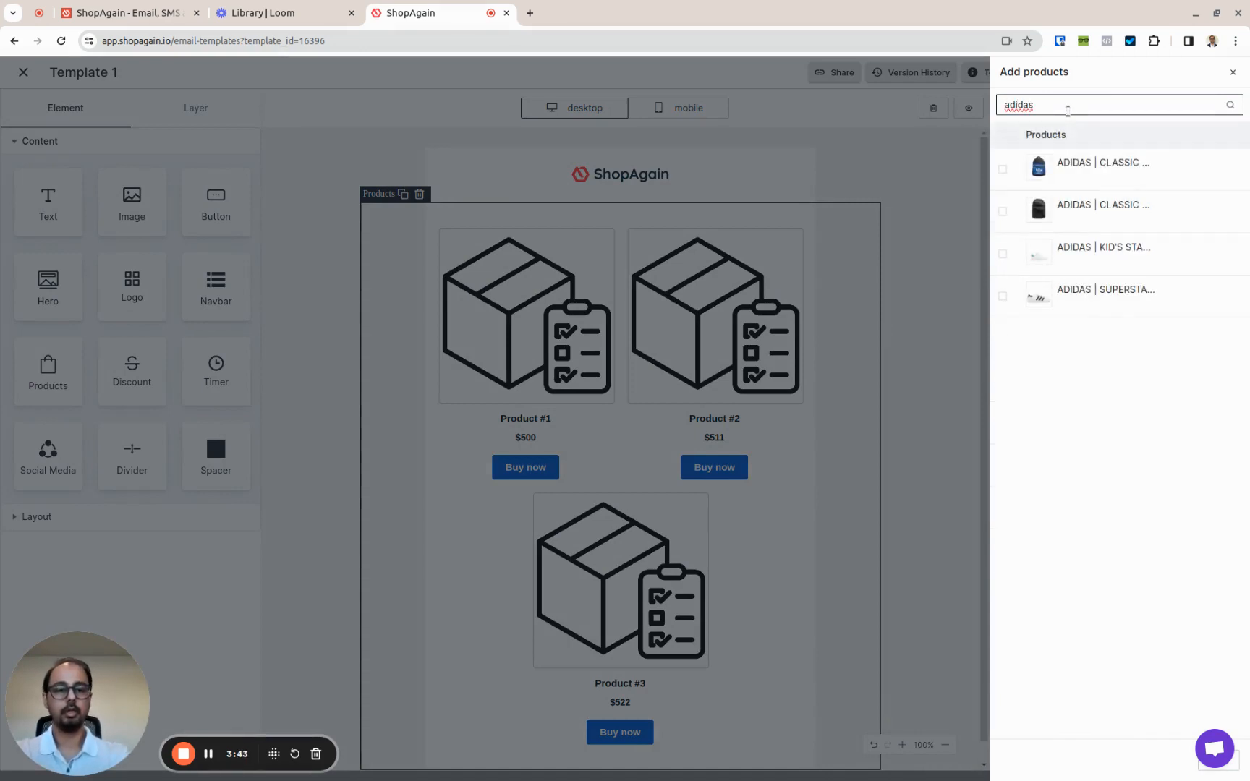
click(1003, 169)
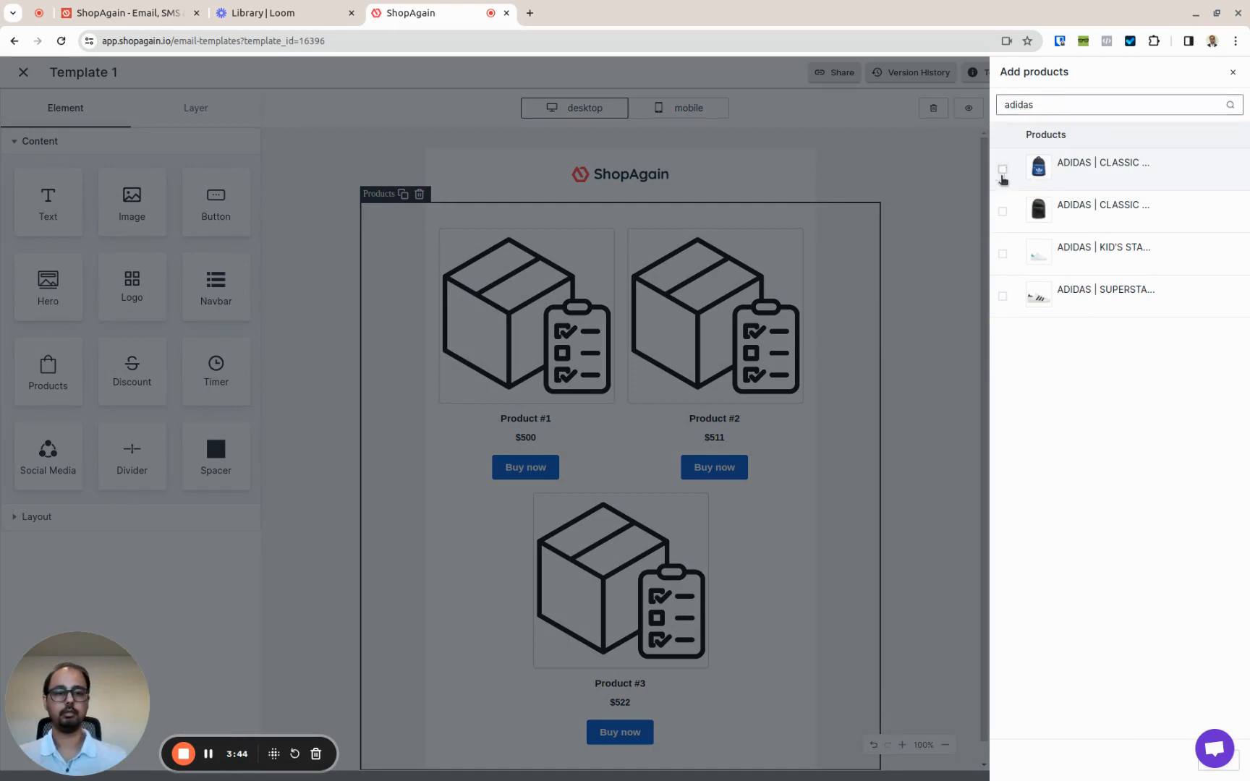
click(1003, 211)
click(1002, 253)
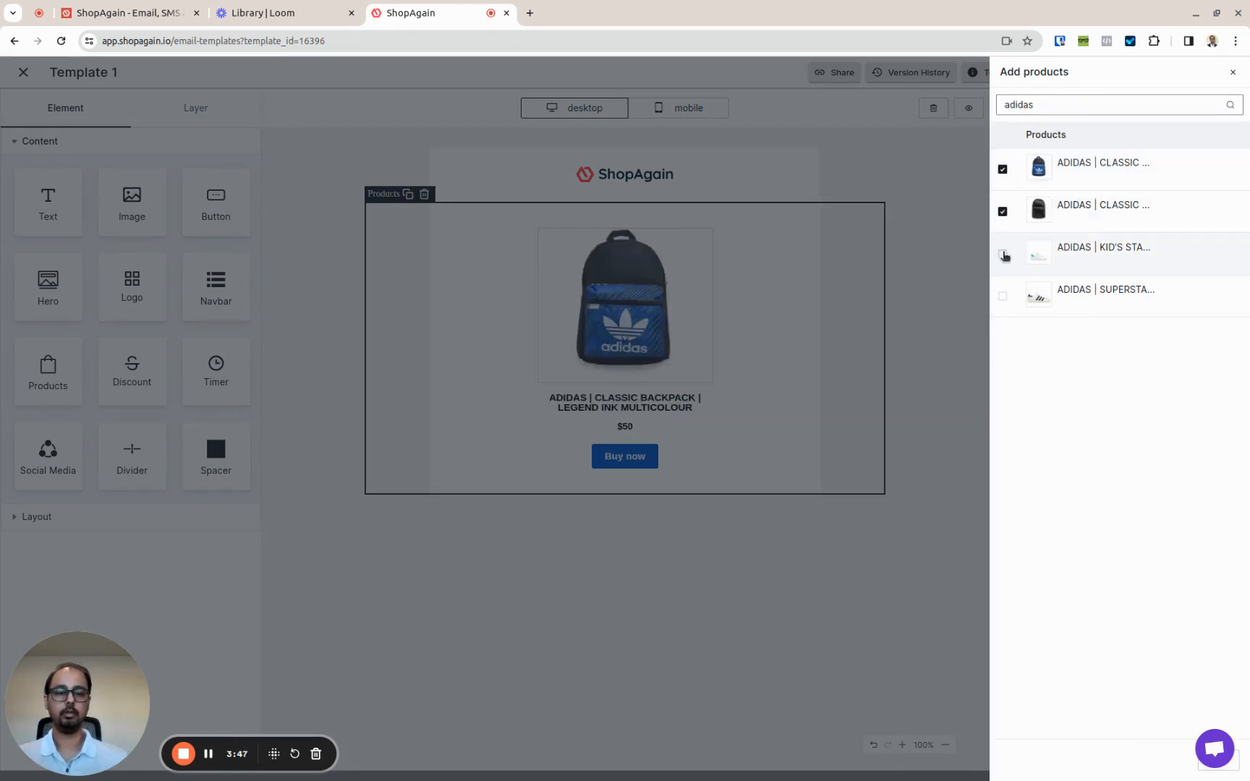
click(1002, 297)
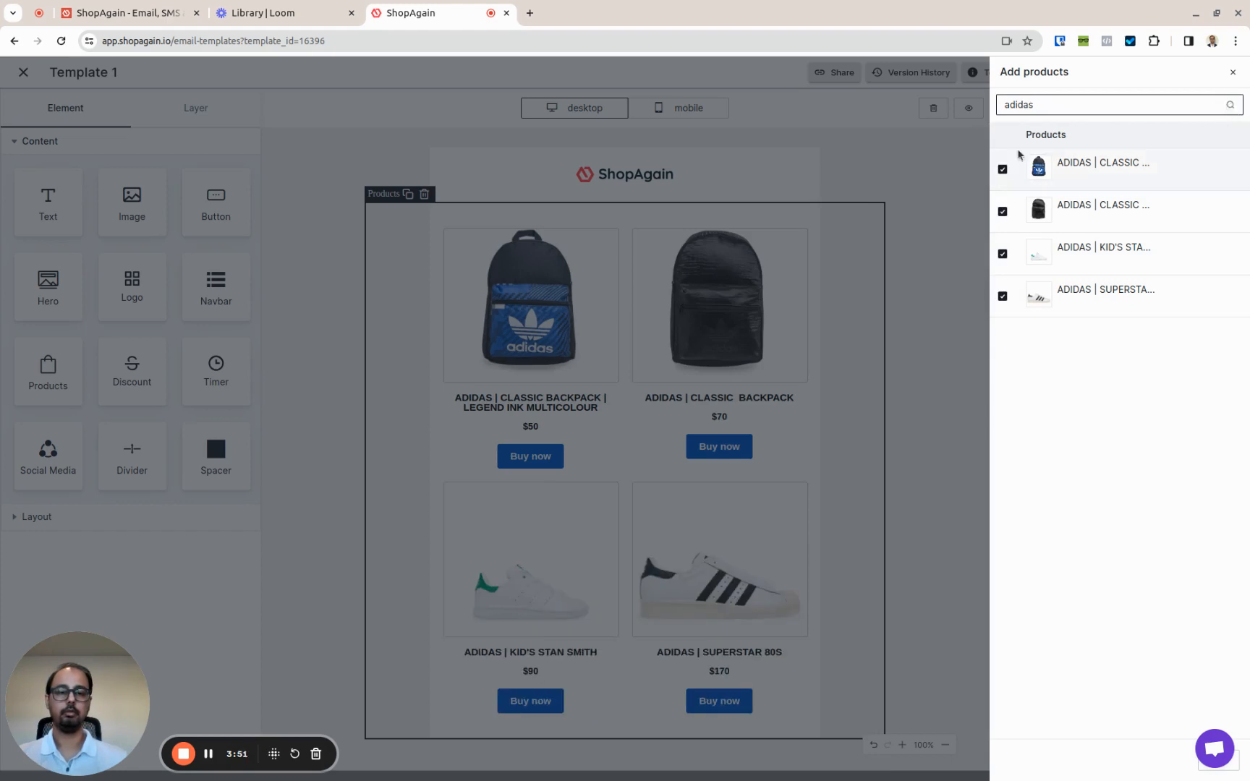
click(1232, 72)
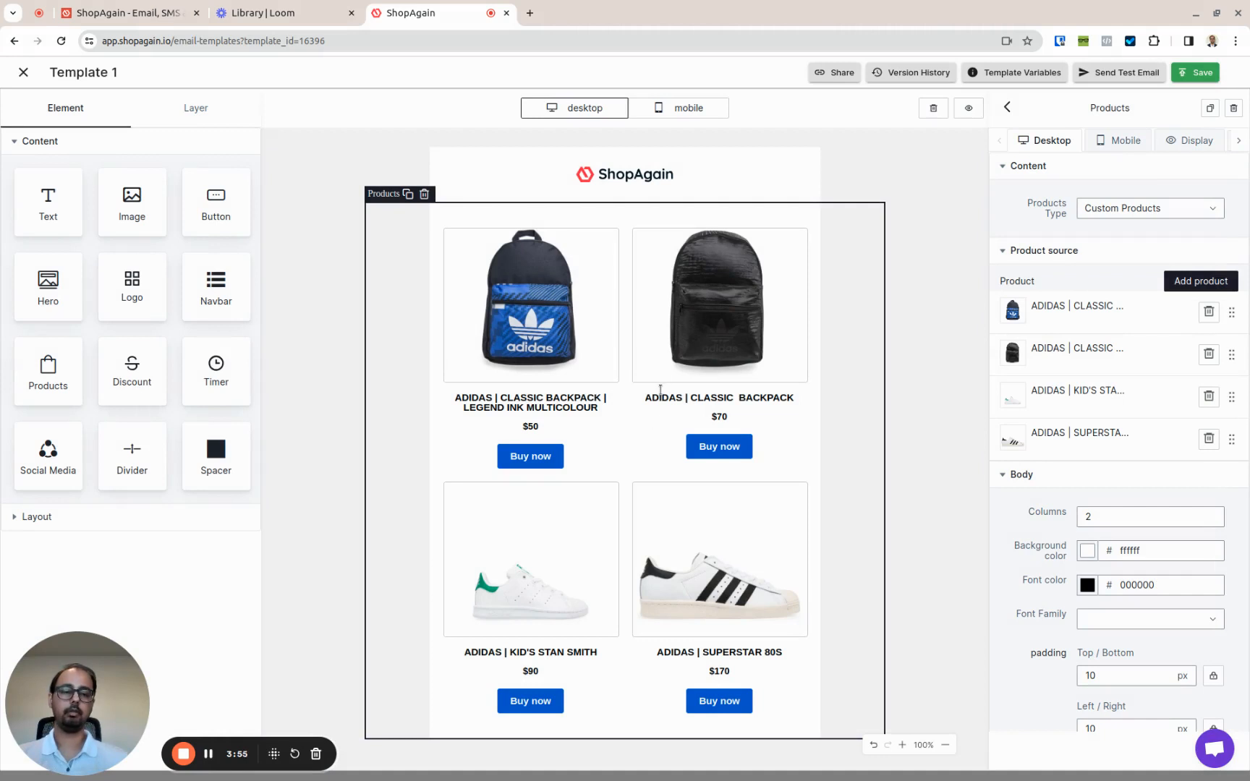
Set the Products block to 3 columns and remove the Superstar 80s from its product list.
click(1103, 509)
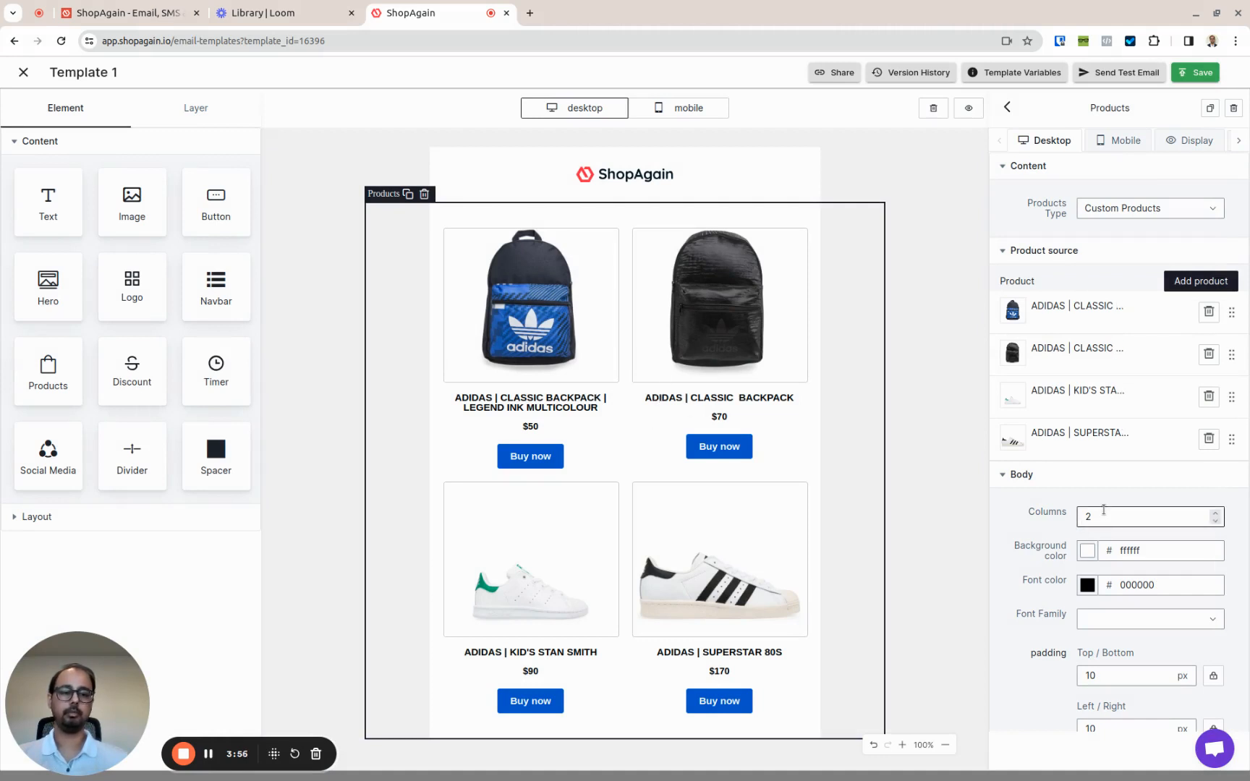
click(1216, 520)
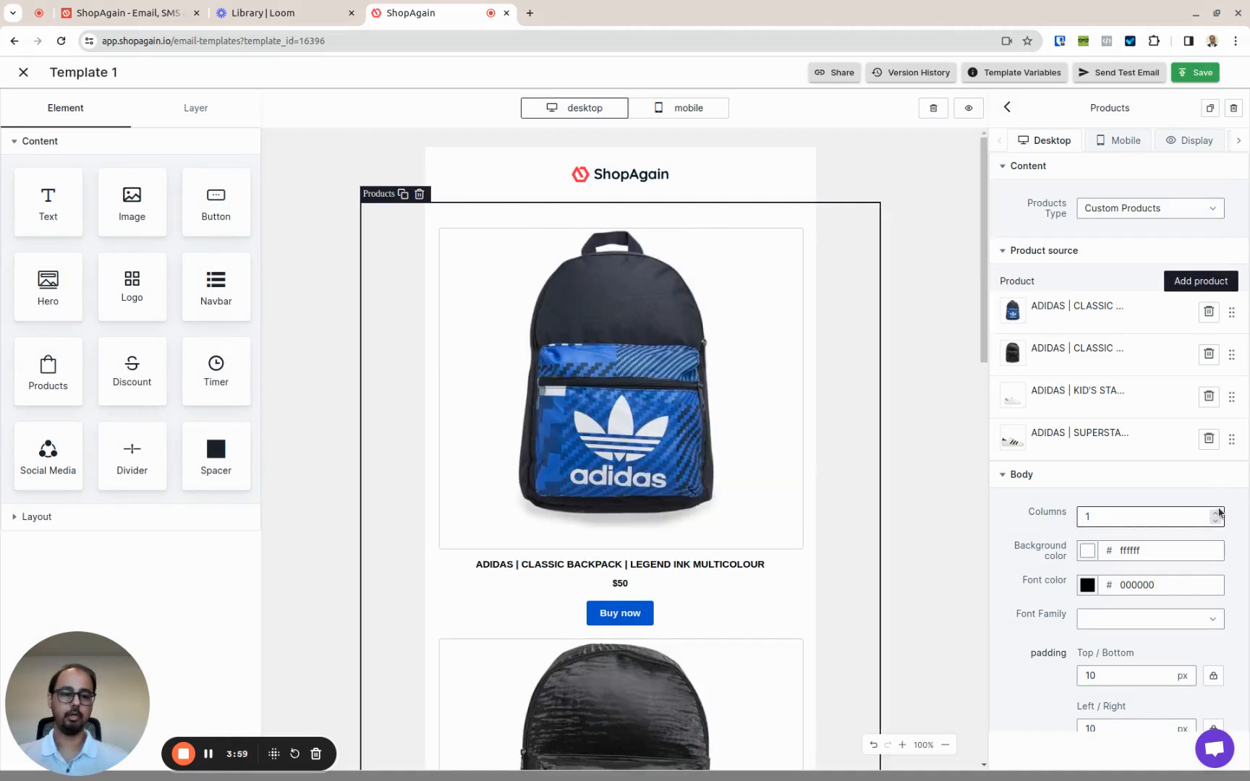
click(1216, 512)
click(1216, 513)
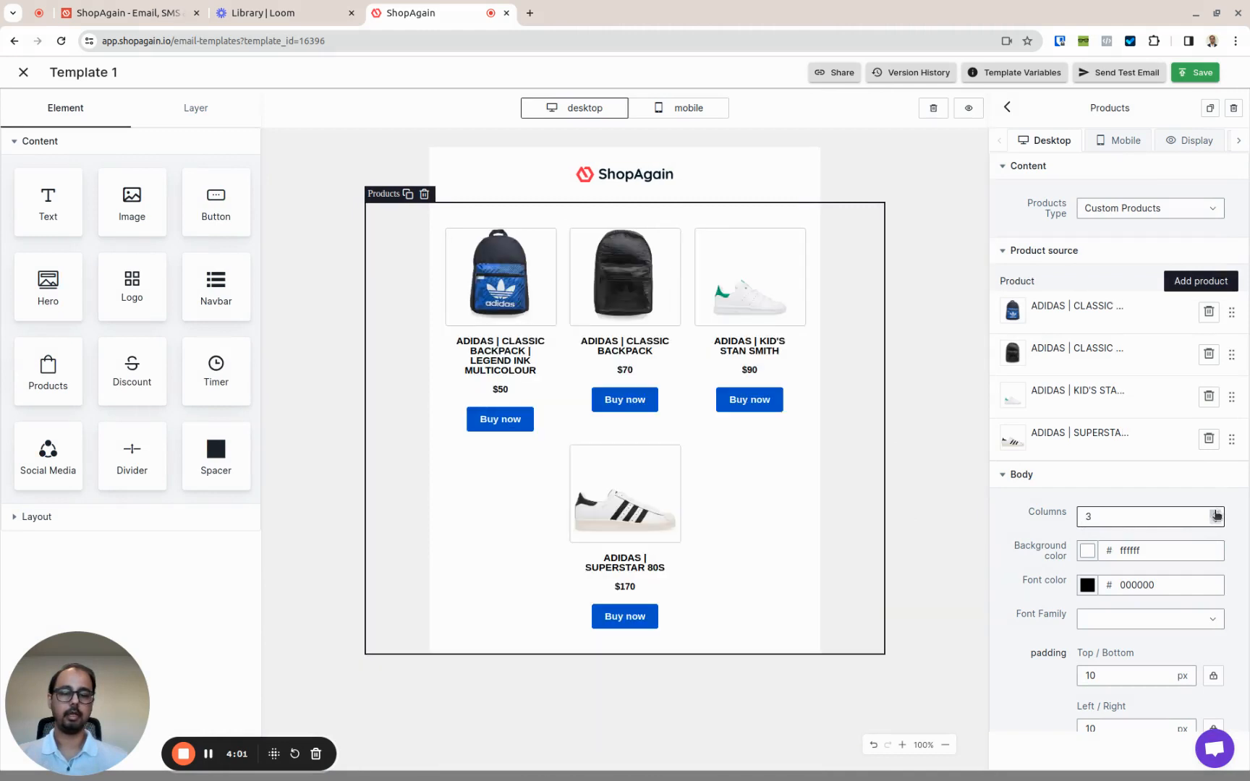
click(1209, 439)
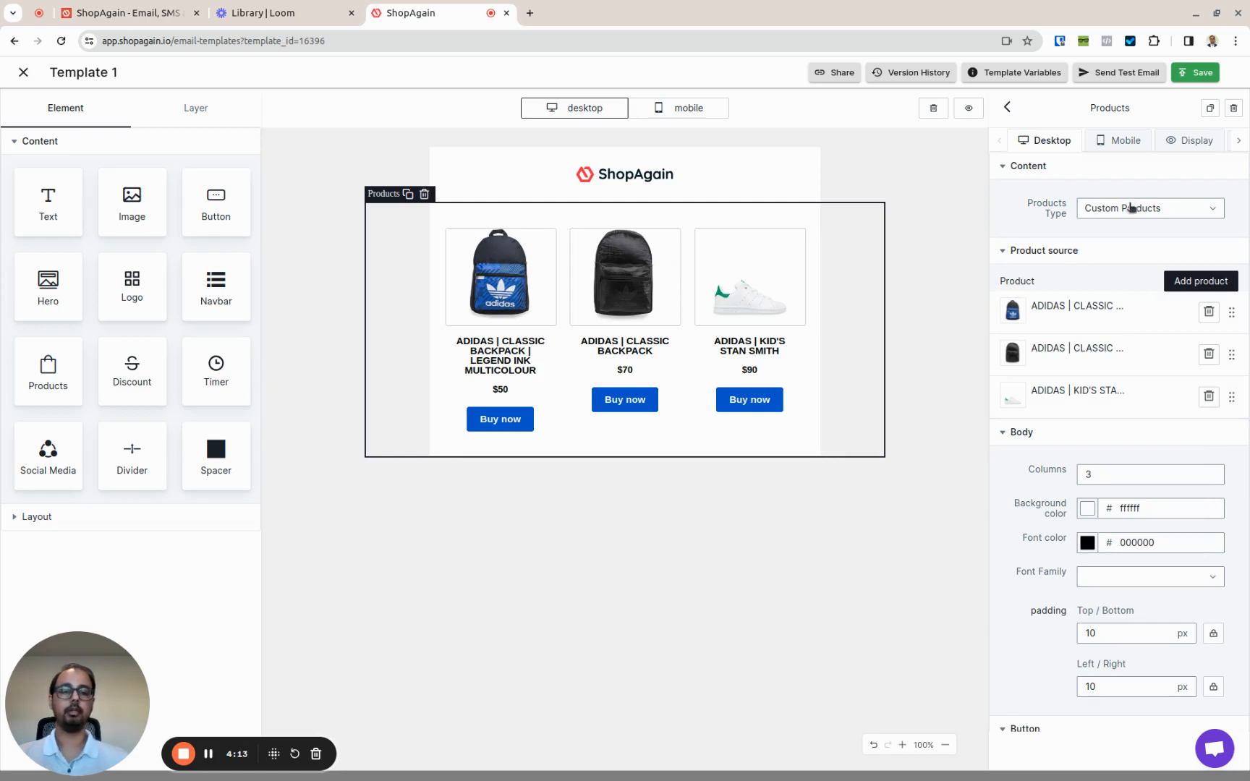
Change the background color of the Products block's Buy now buttons to grey 9b9b9b.
click(1001, 253)
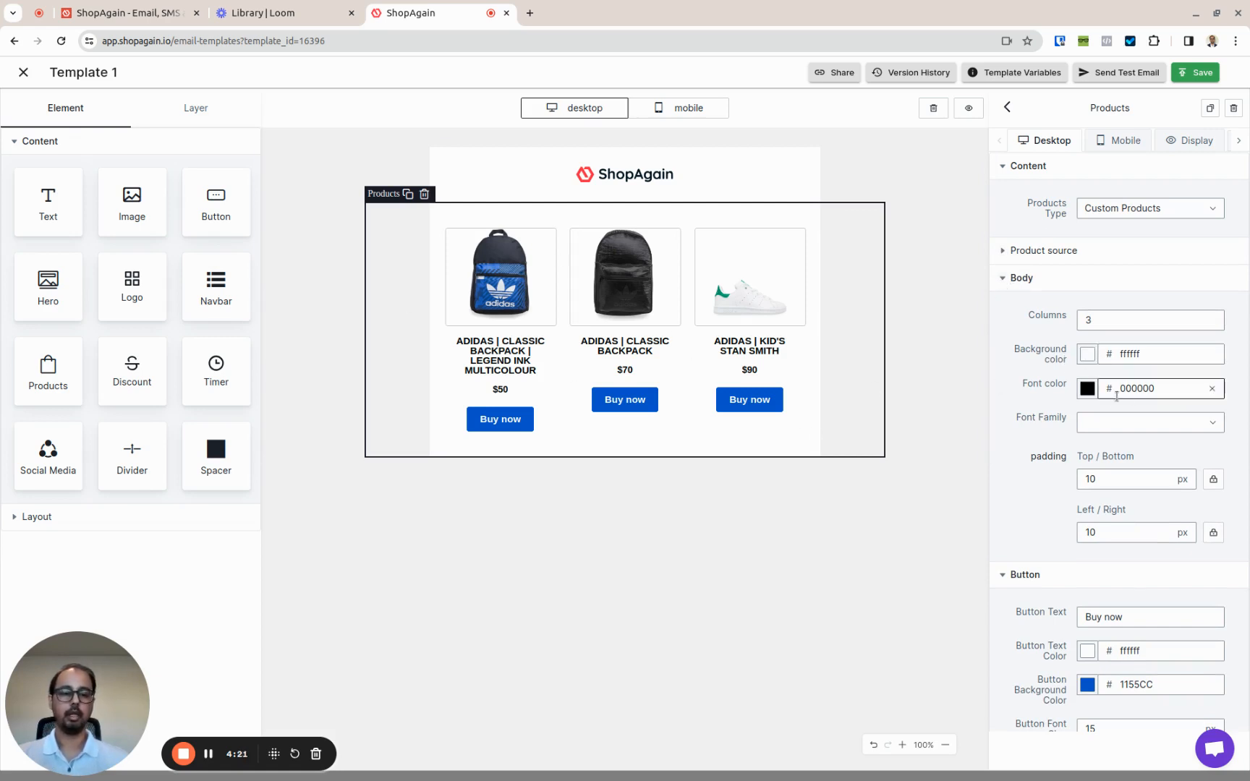
click(1003, 281)
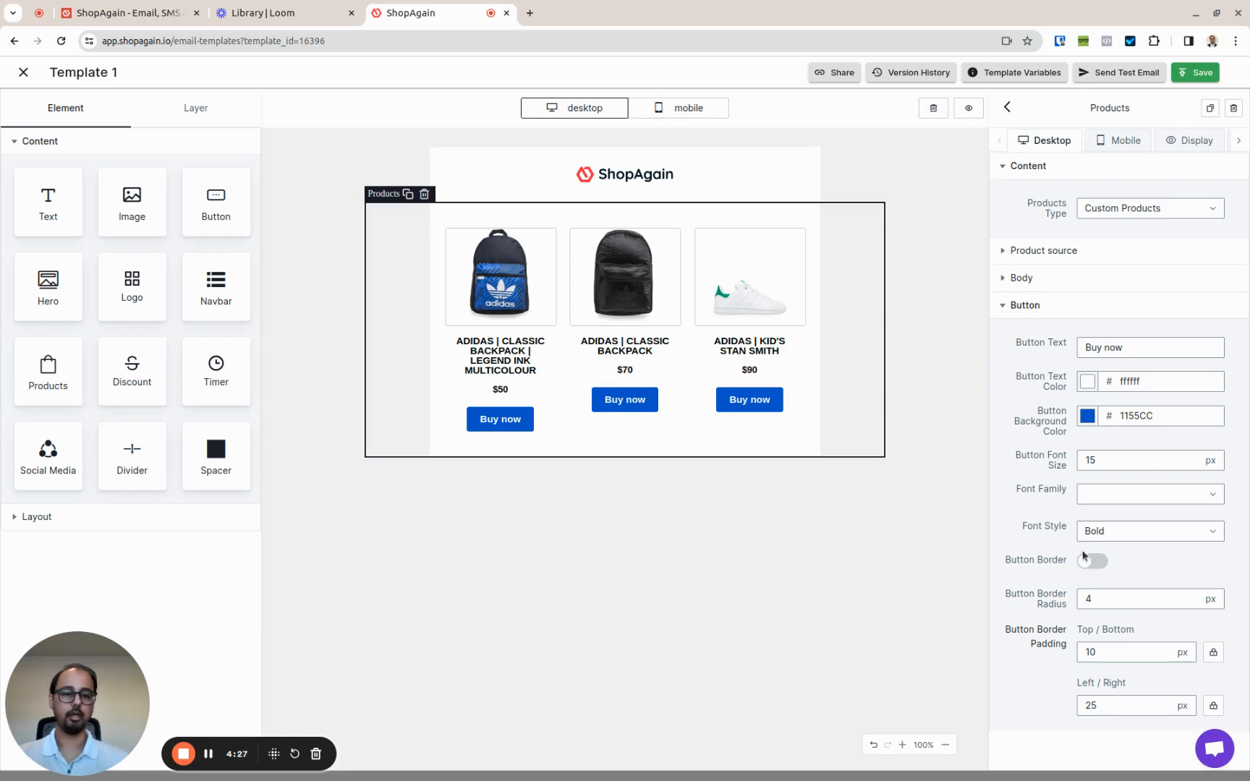
scroll(1085, 564, down, 3)
scroll(1070, 521, up, 3)
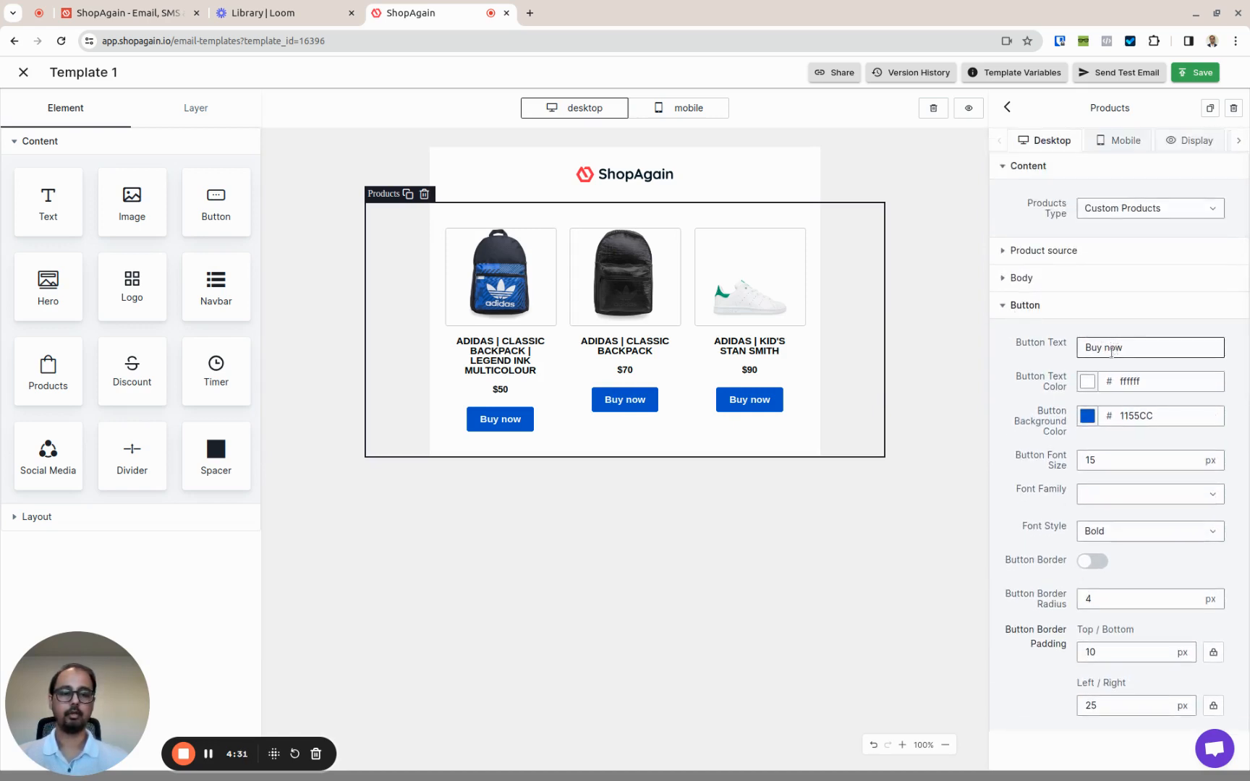
click(1085, 416)
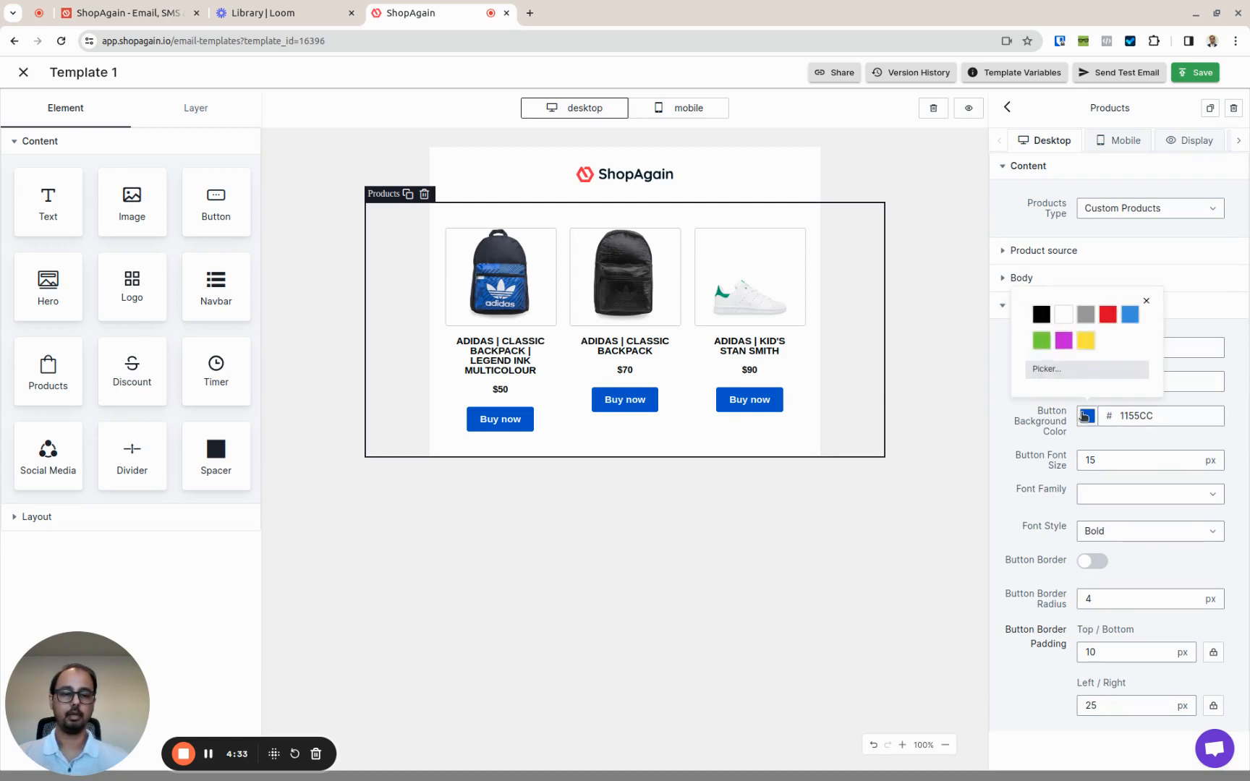
click(1085, 314)
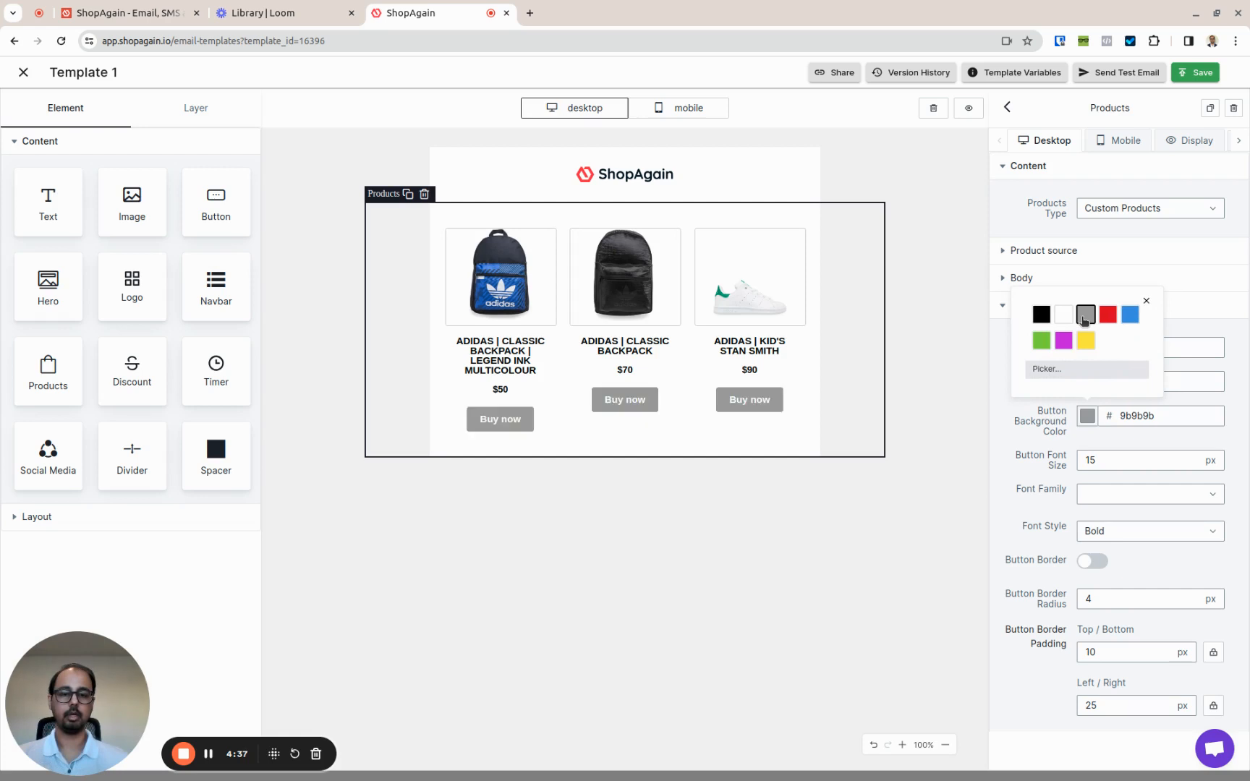
Set the font weight of the product titles to Normal.
click(1003, 307)
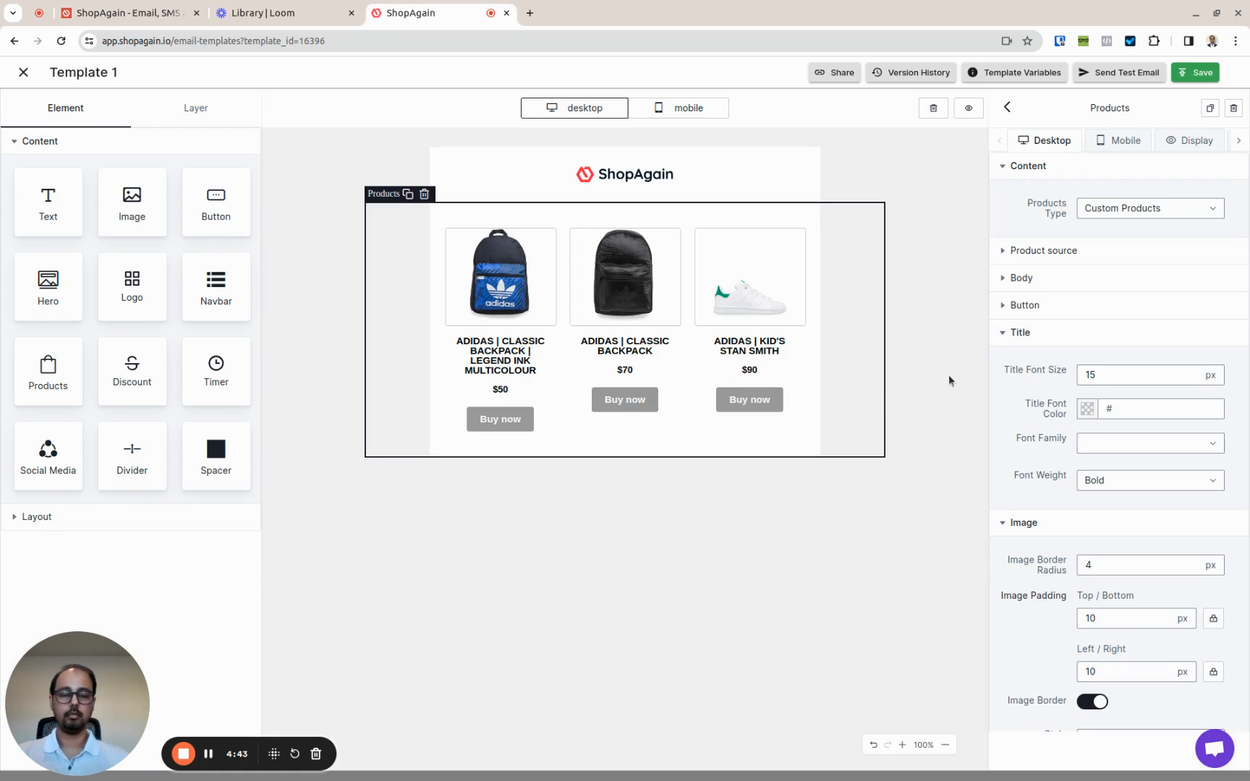
double_click(1102, 373)
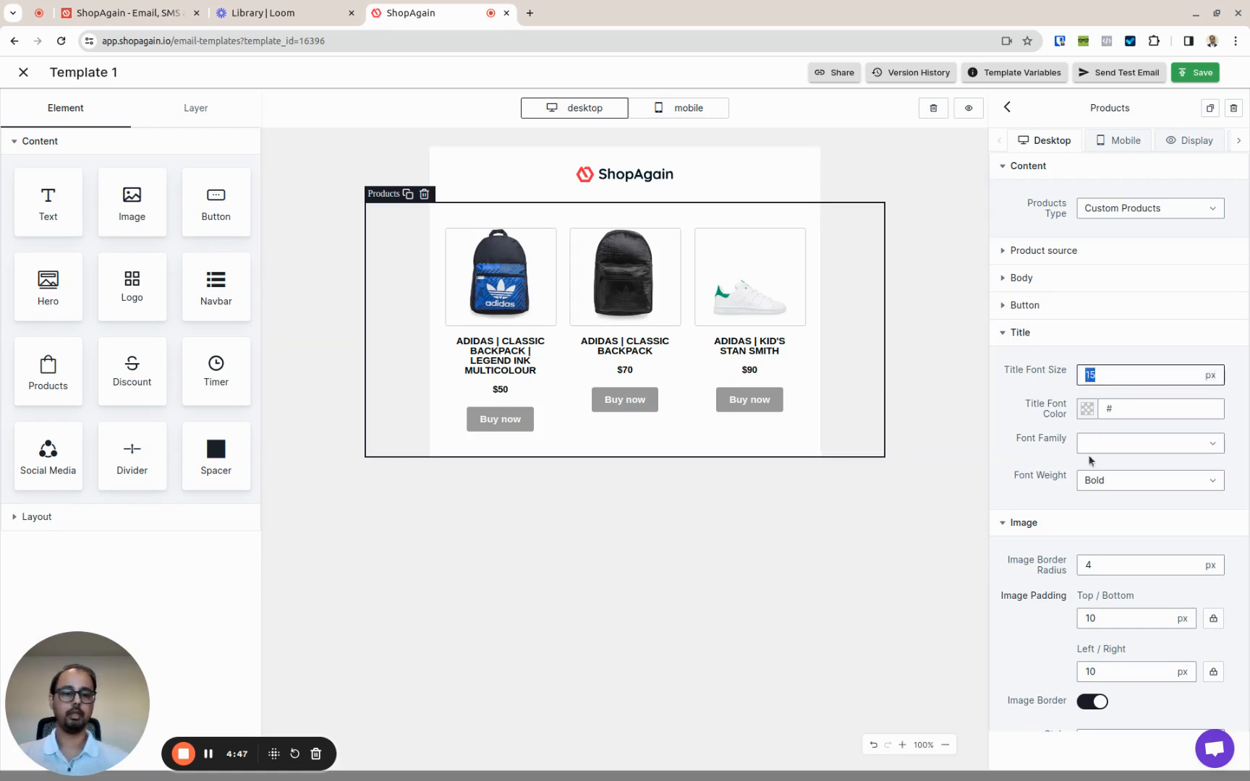
click(1121, 482)
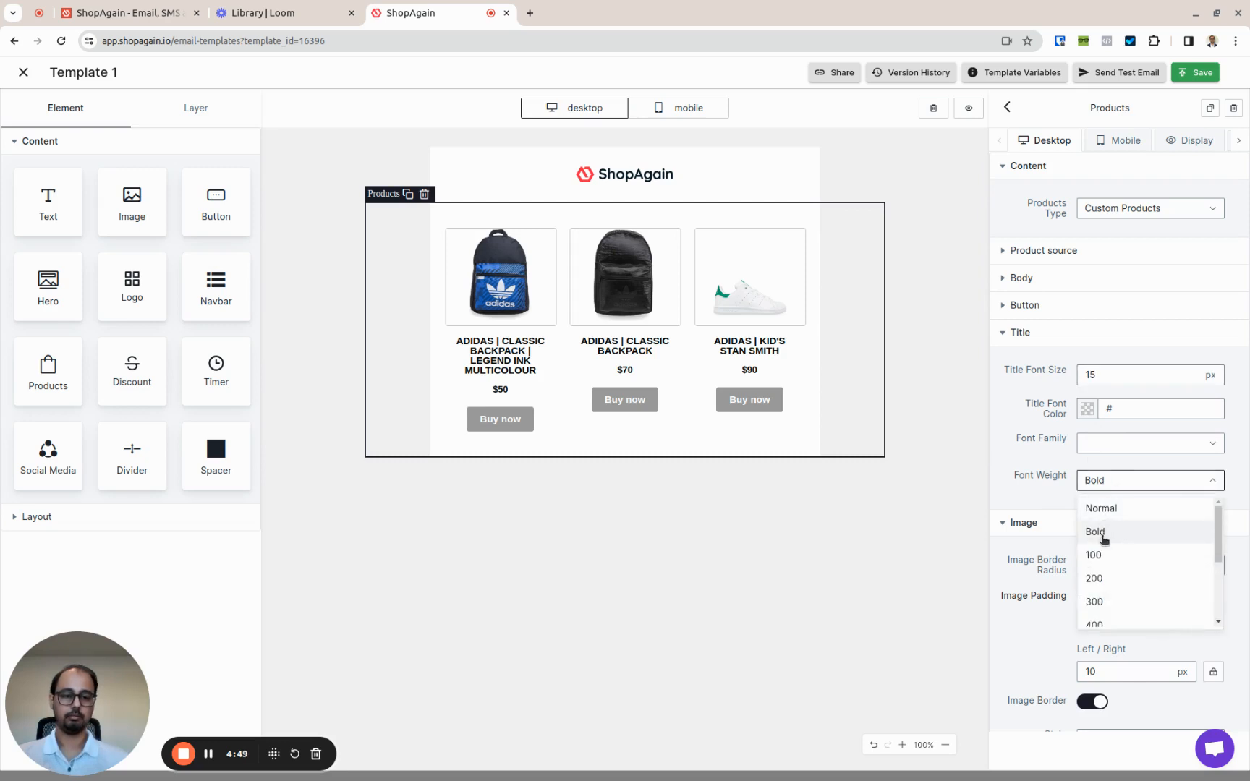
click(1101, 508)
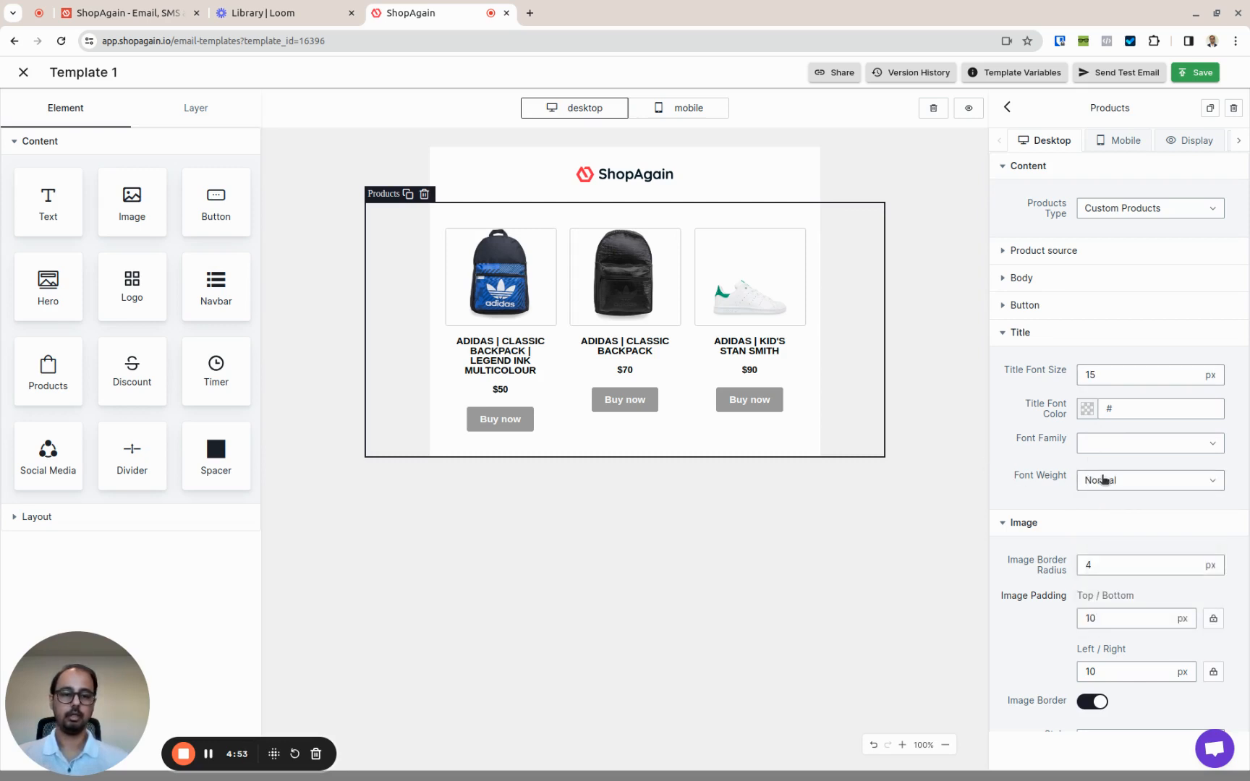
Keep the product image border switched on and set its style to Dotted.
click(1013, 334)
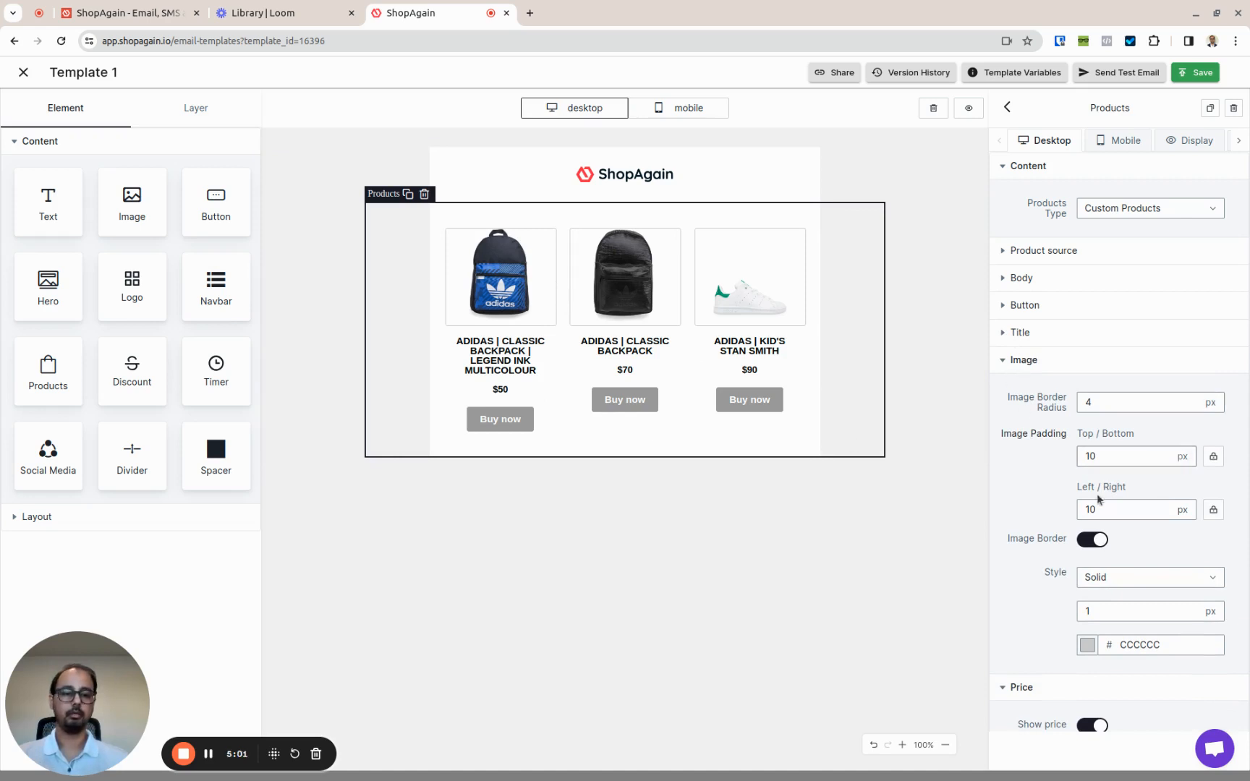
click(1089, 541)
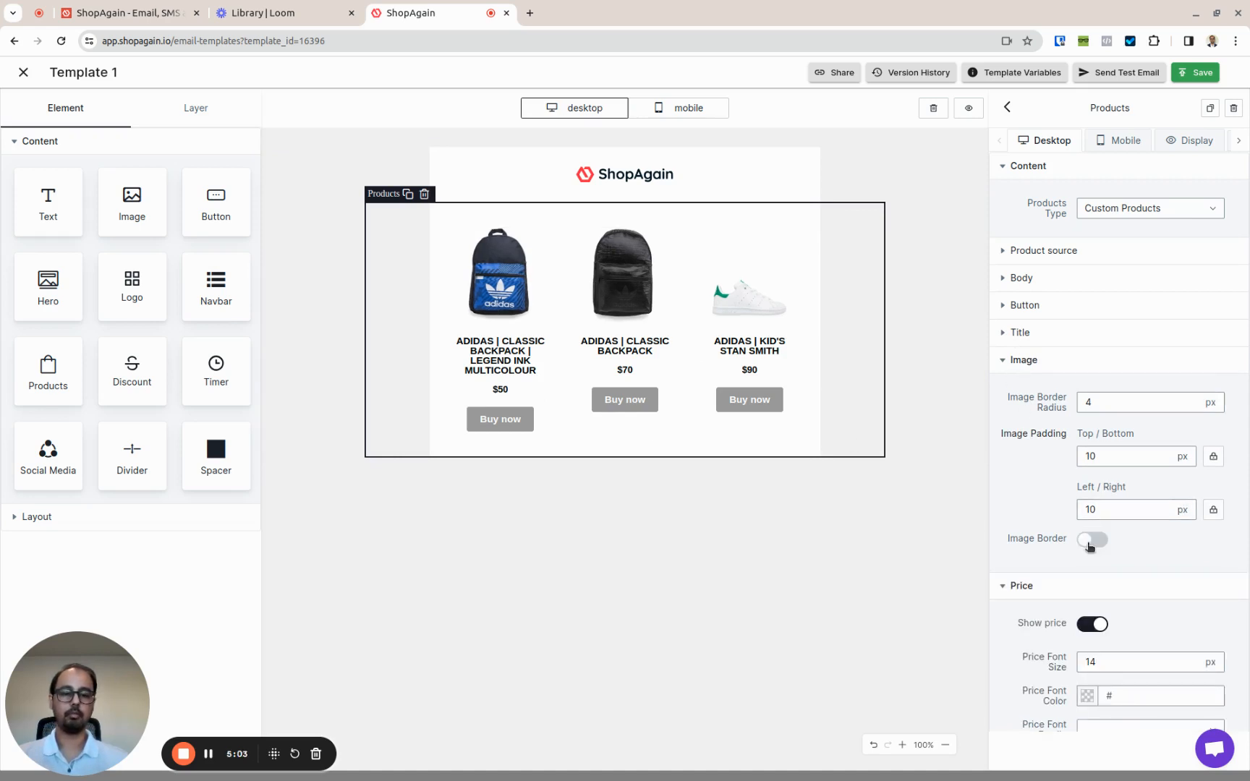
click(1092, 540)
click(1128, 577)
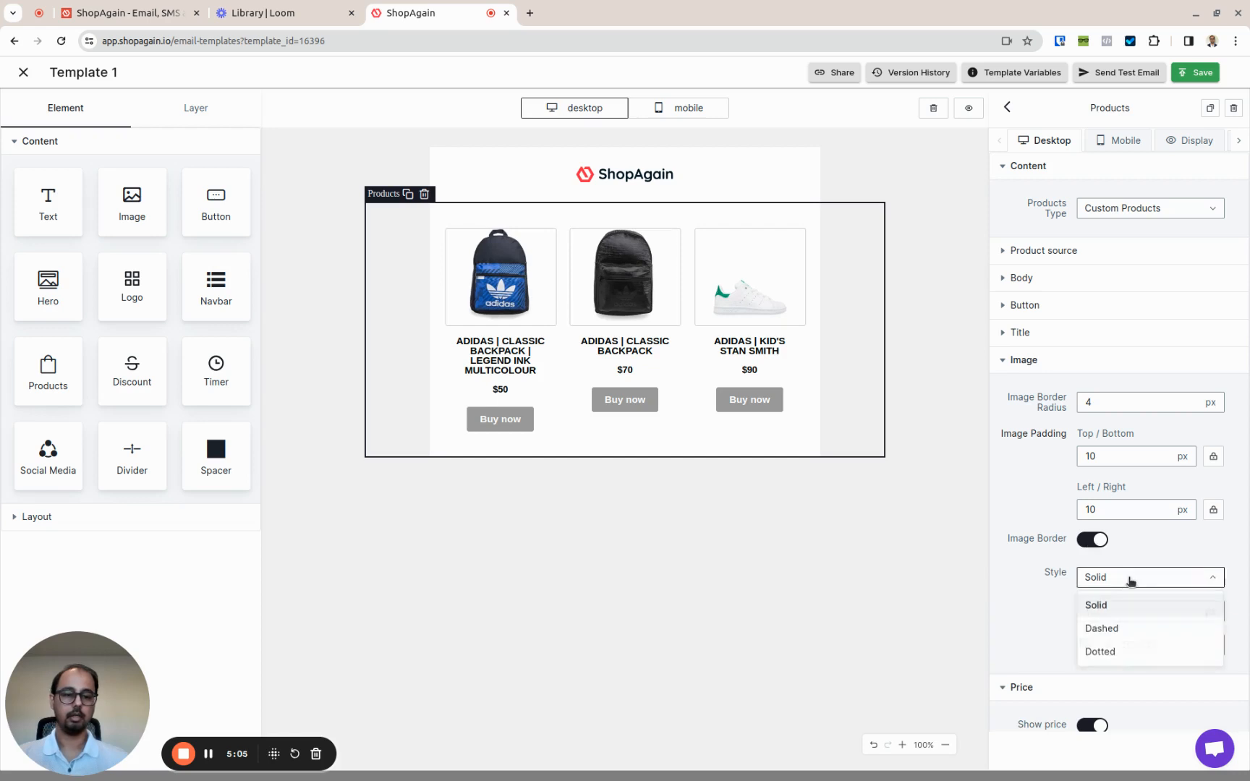
click(1097, 652)
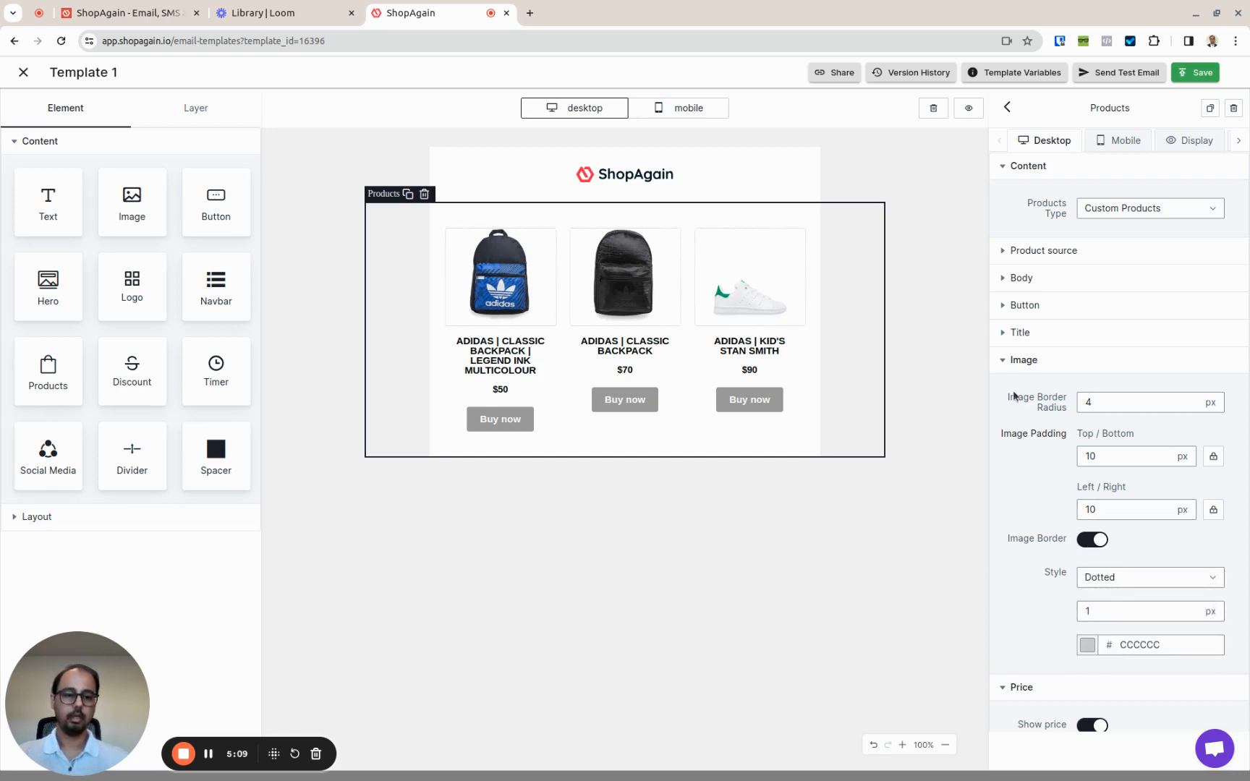
Turn the price display of the Products block off and back on.
click(1009, 360)
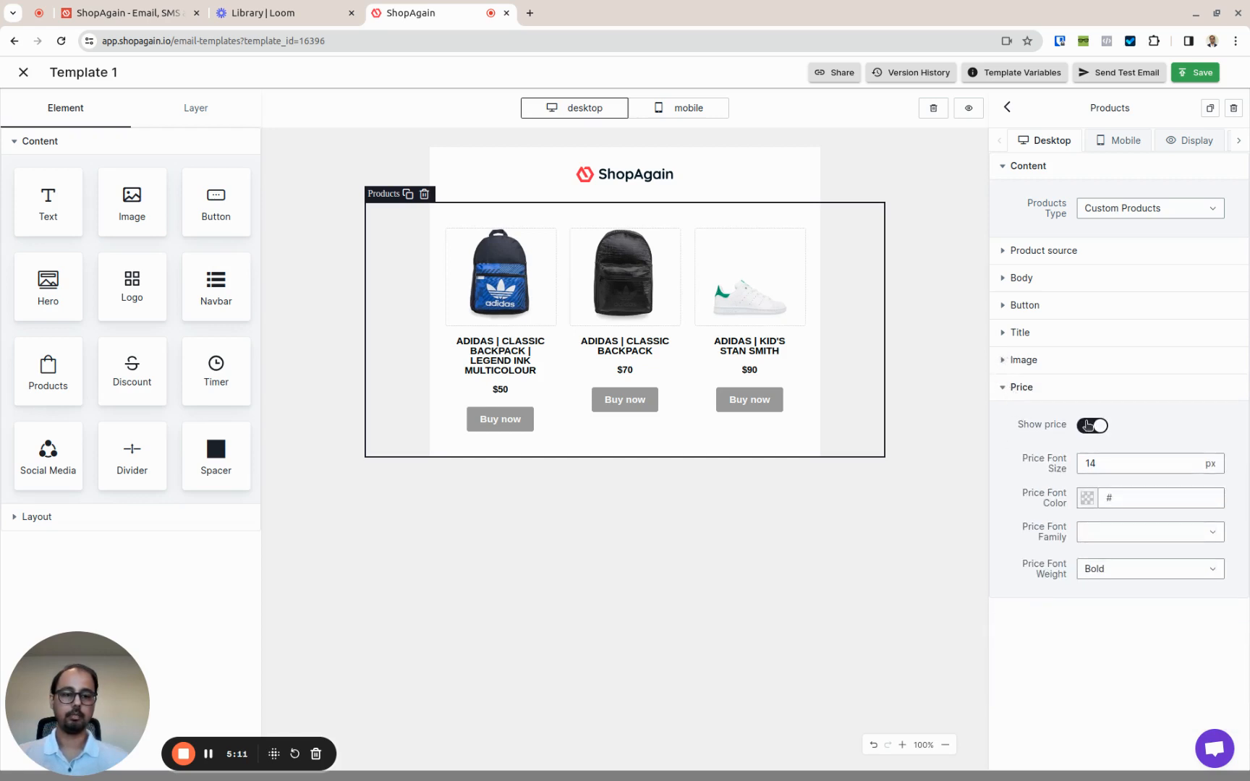
click(1092, 426)
click(1092, 426)
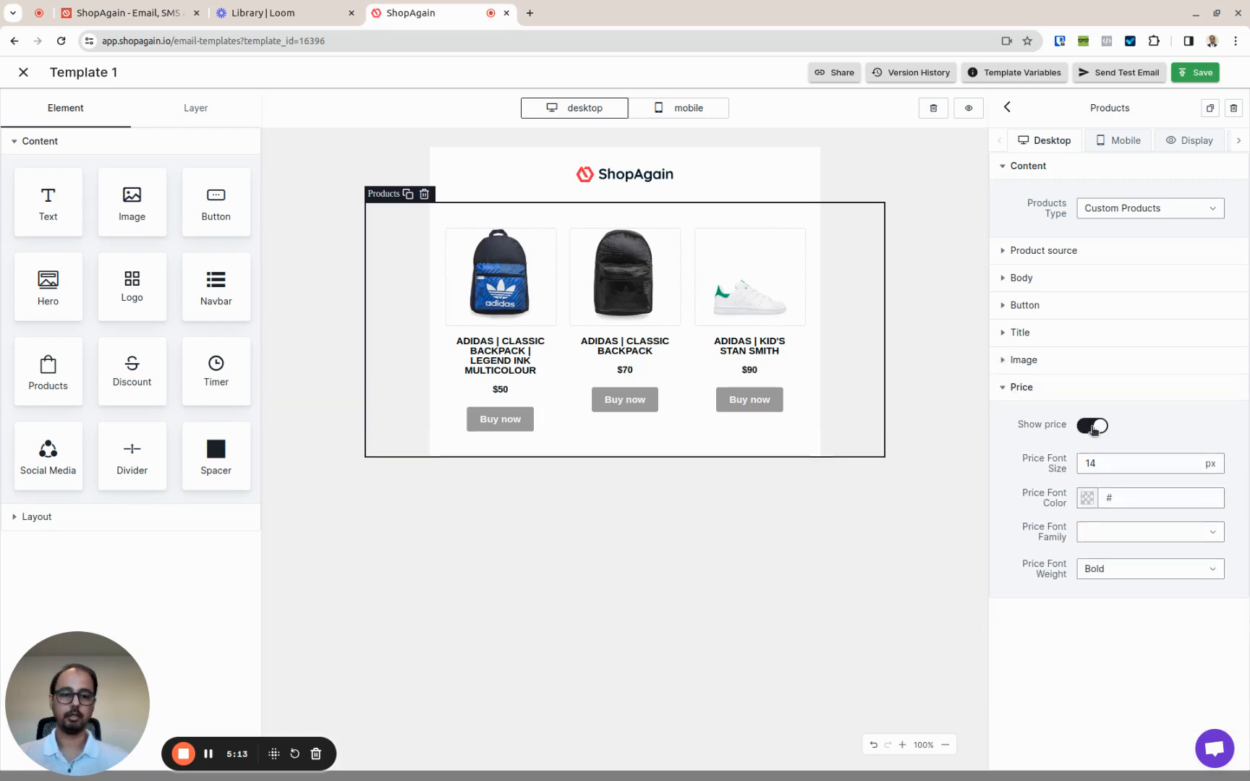
click(1003, 387)
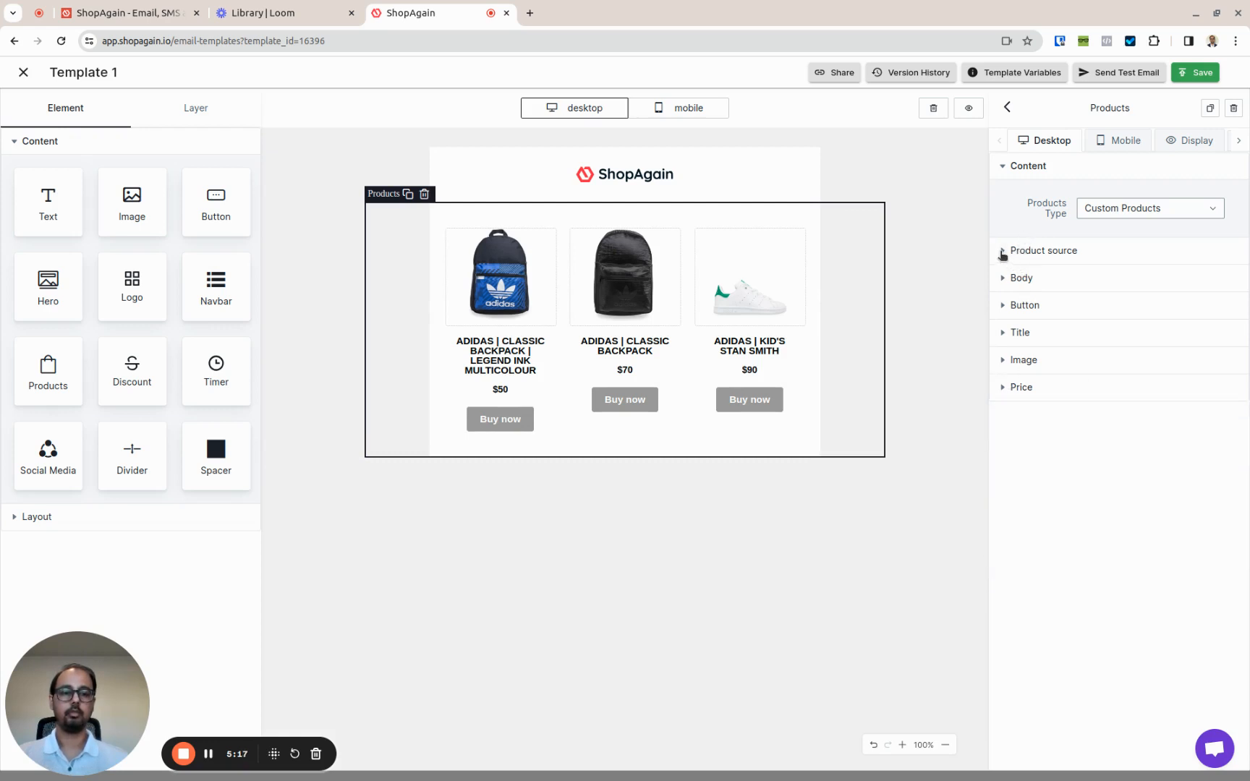
Switch the Products block's product type to Collection and choose the MEN collection as its source.
click(1002, 251)
click(1117, 209)
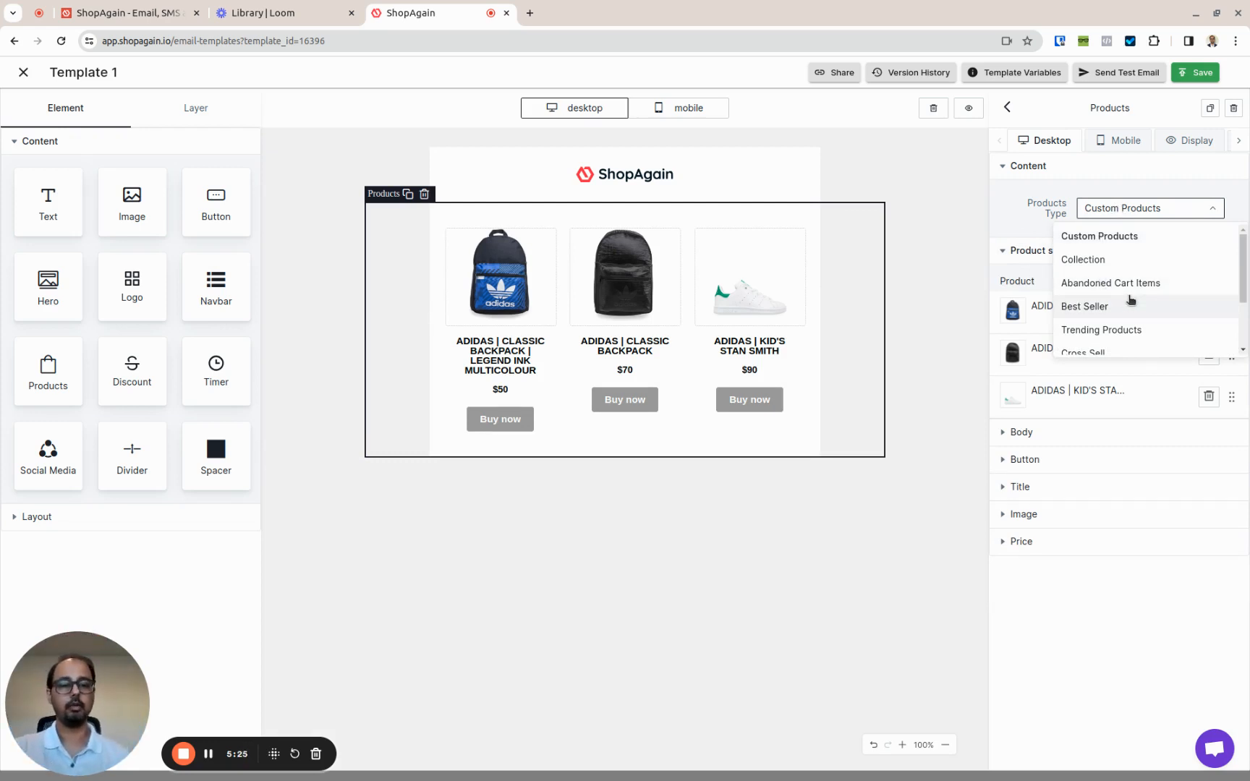
scroll(1131, 299, down, 2)
scroll(1121, 293, up, 2)
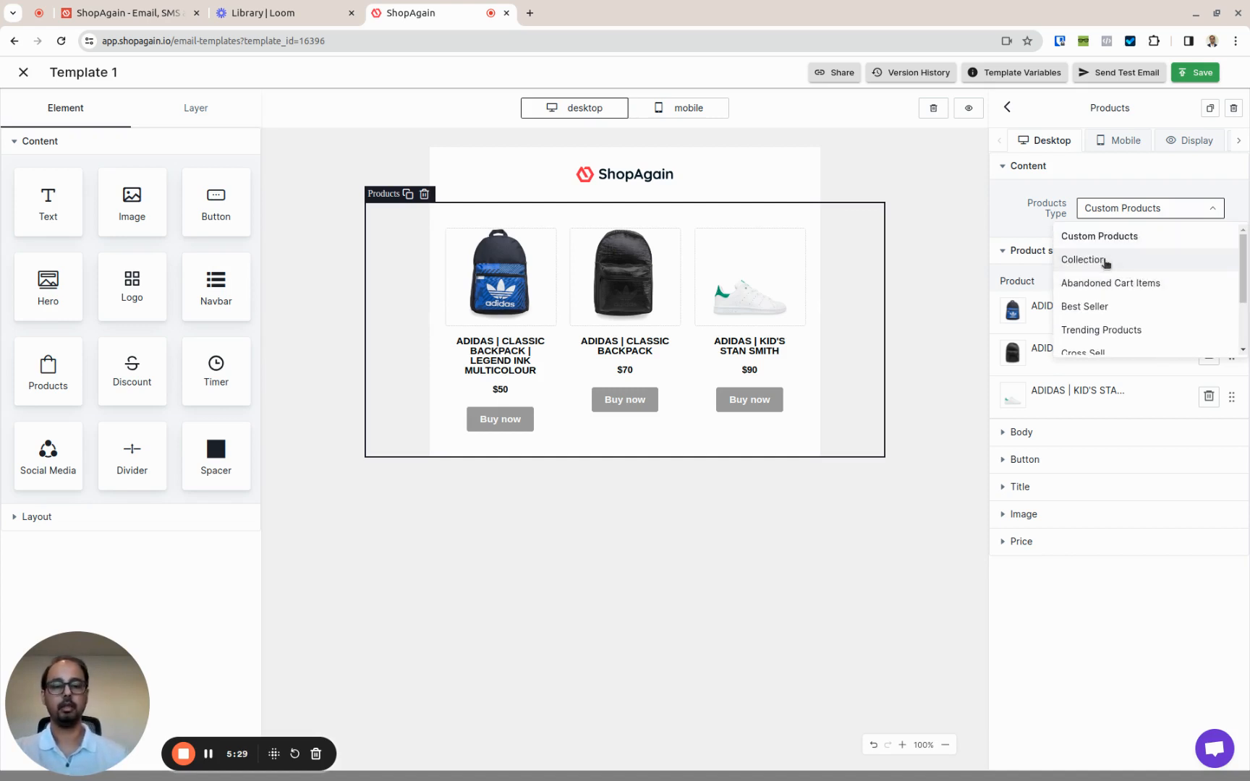
click(1105, 261)
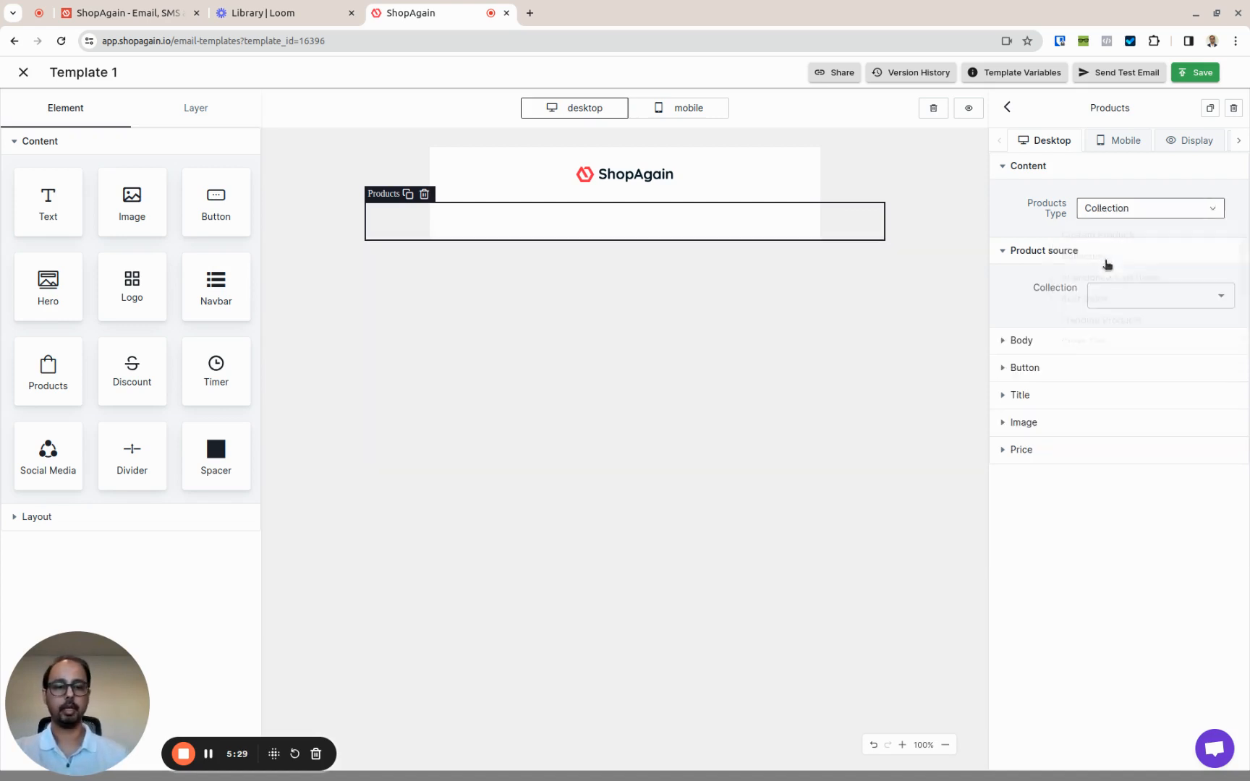
click(1149, 299)
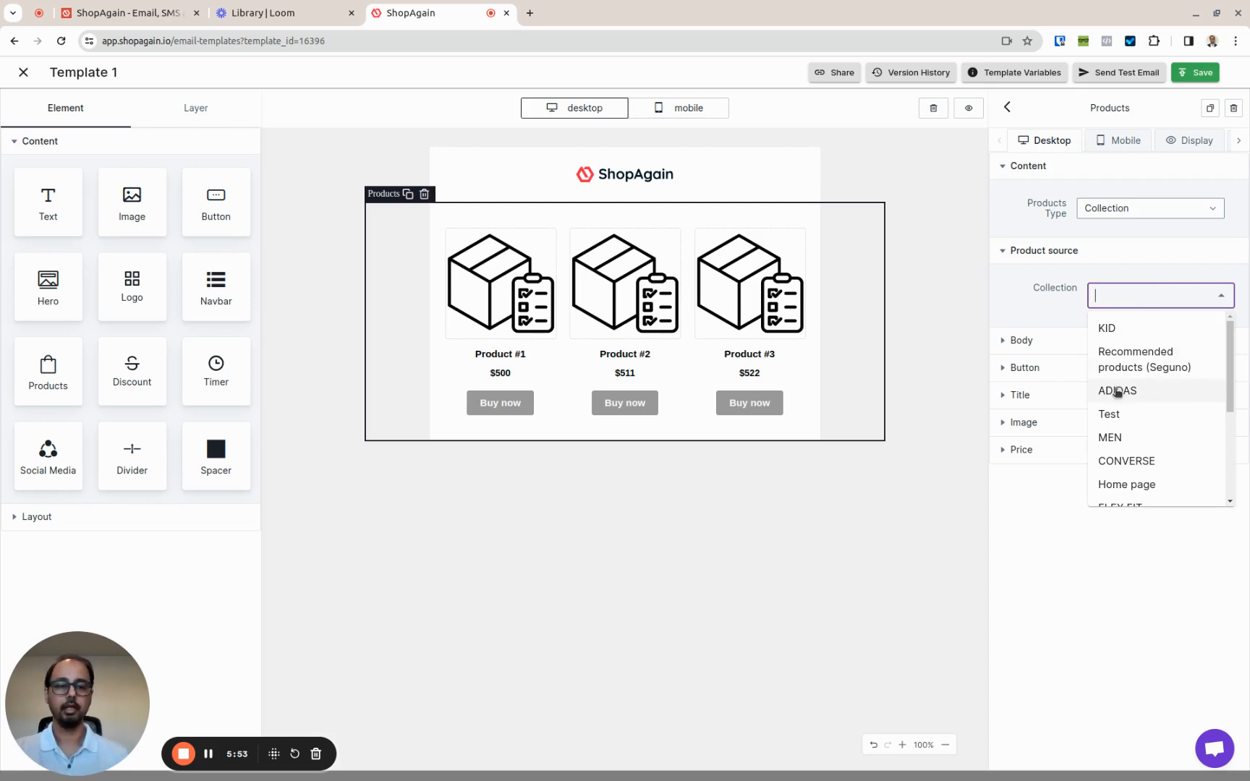
click(1110, 437)
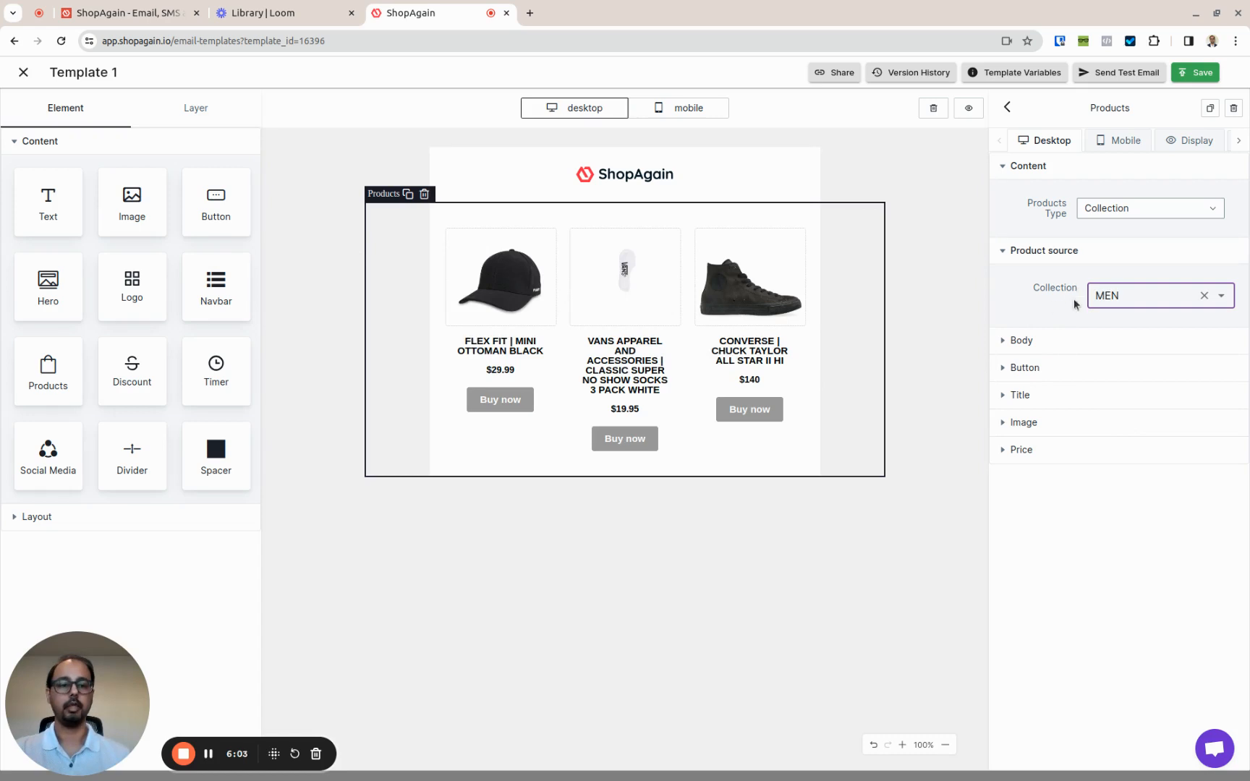
Try the Abandoned Cart Items and Best Seller product types on the Products block.
click(1146, 213)
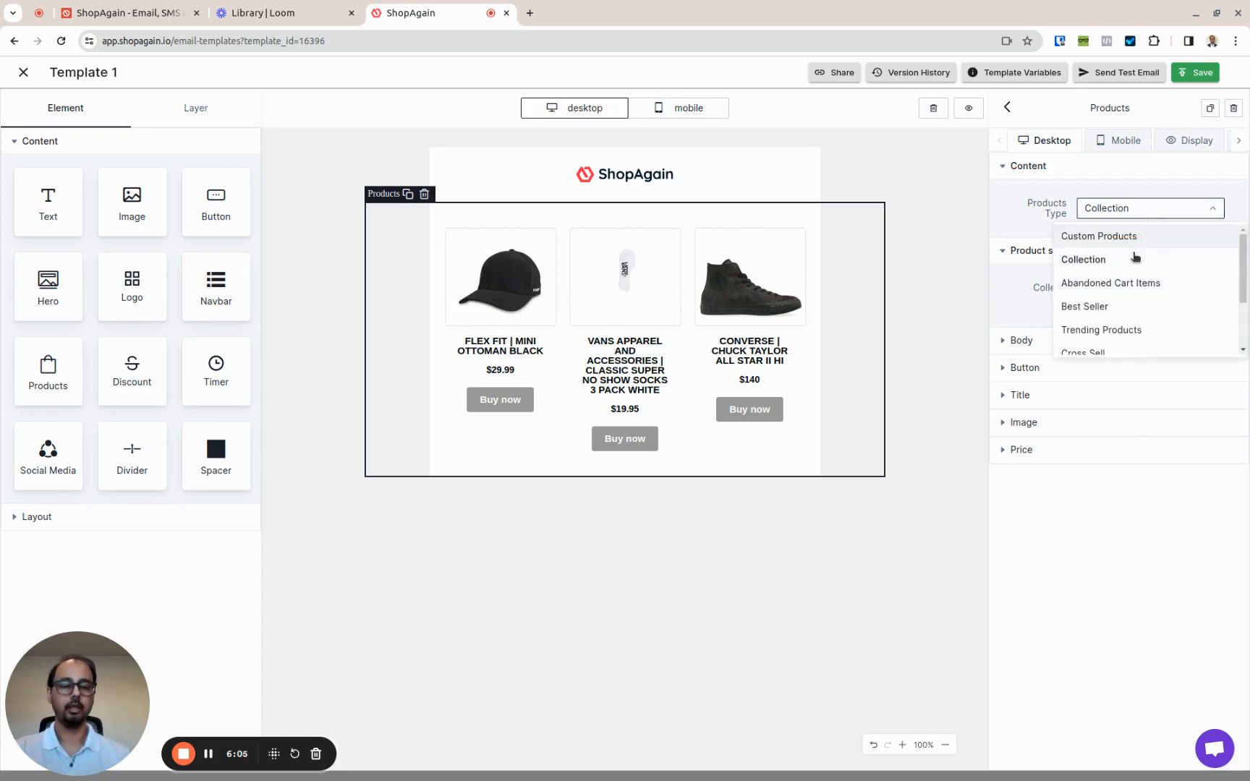
click(1111, 284)
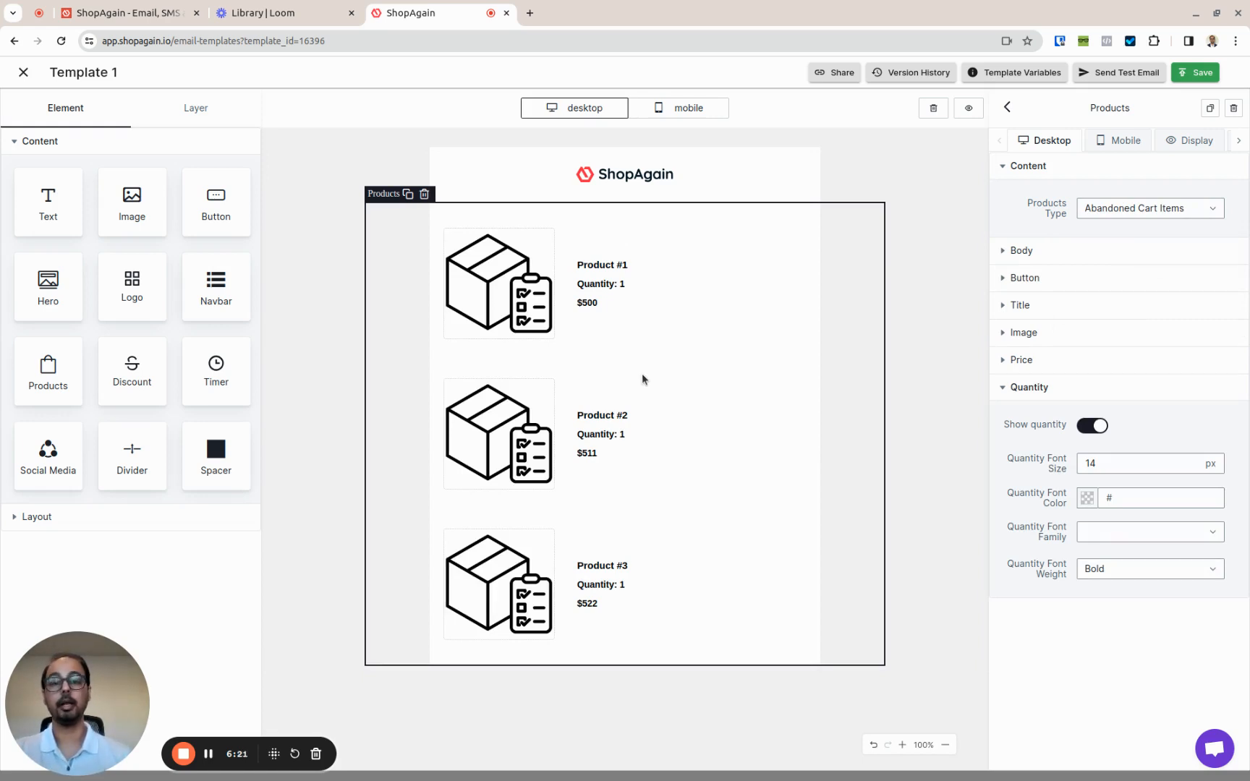
click(1158, 210)
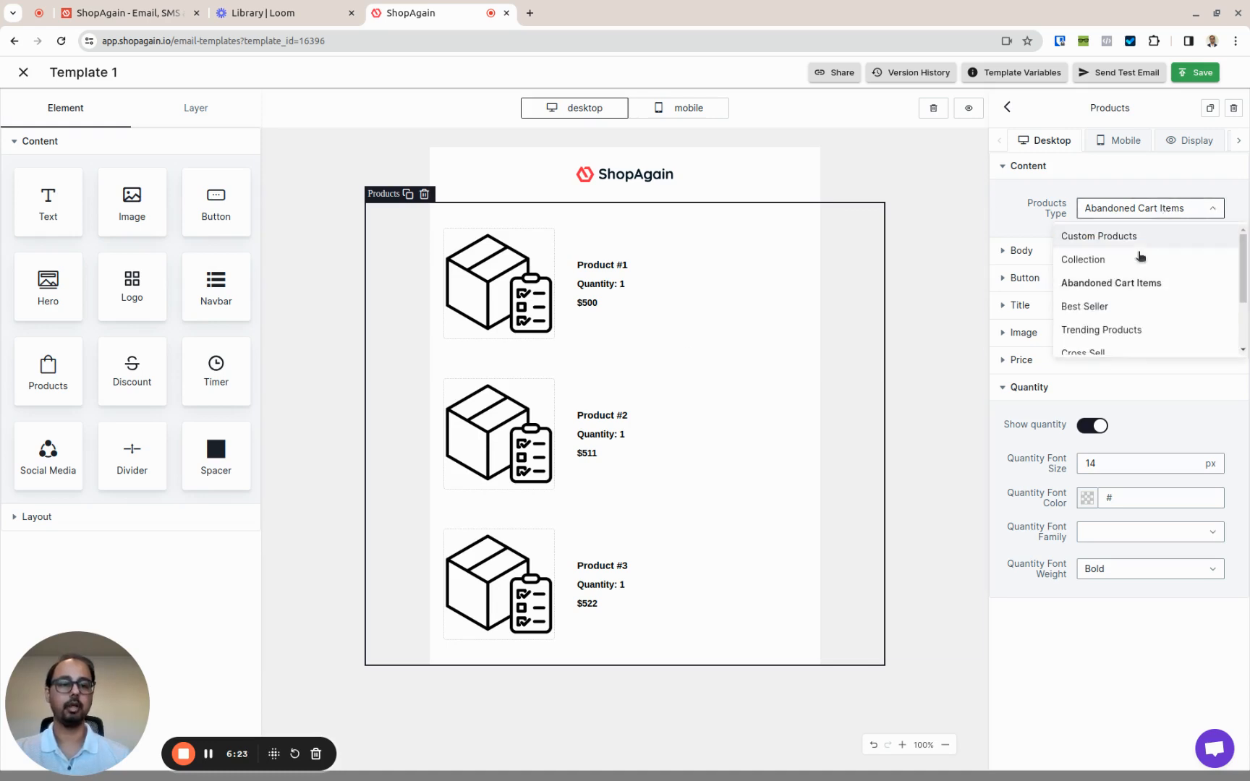
click(1093, 307)
click(1093, 307)
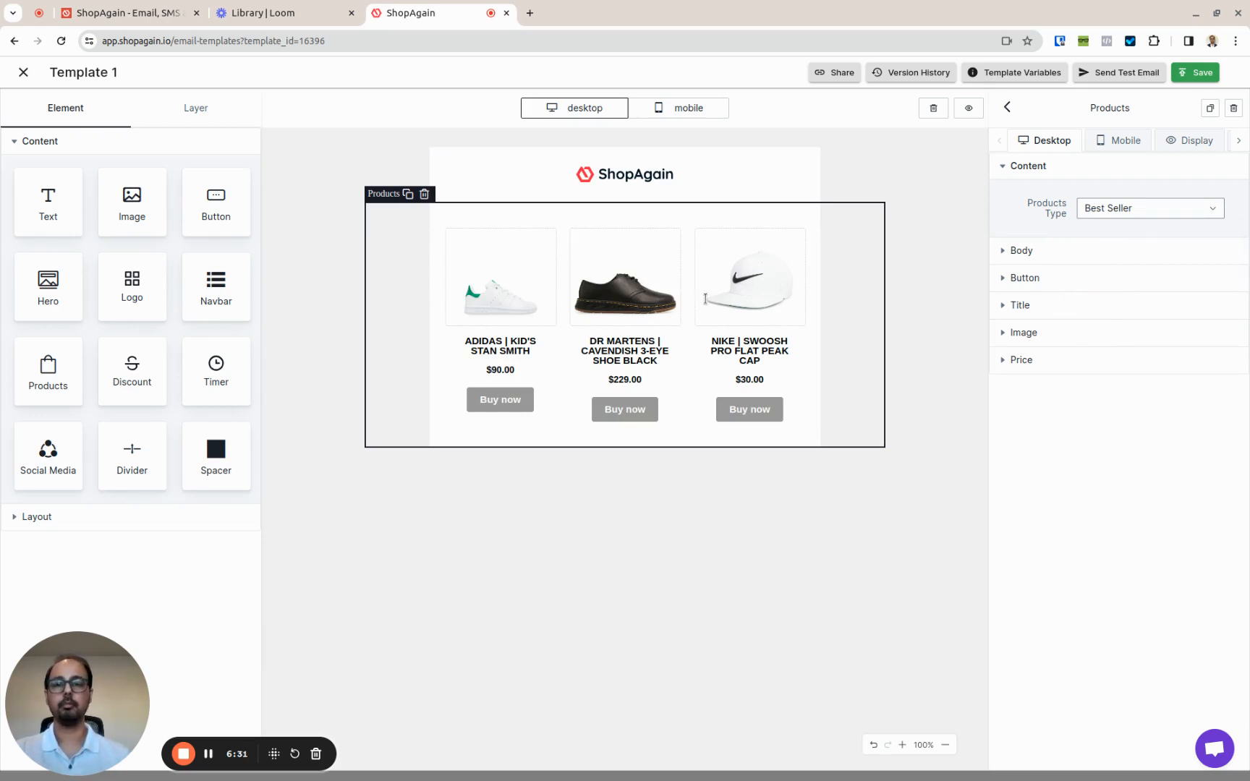
Try the Trending Products and Cross Sell product types on the Products block.
click(1098, 209)
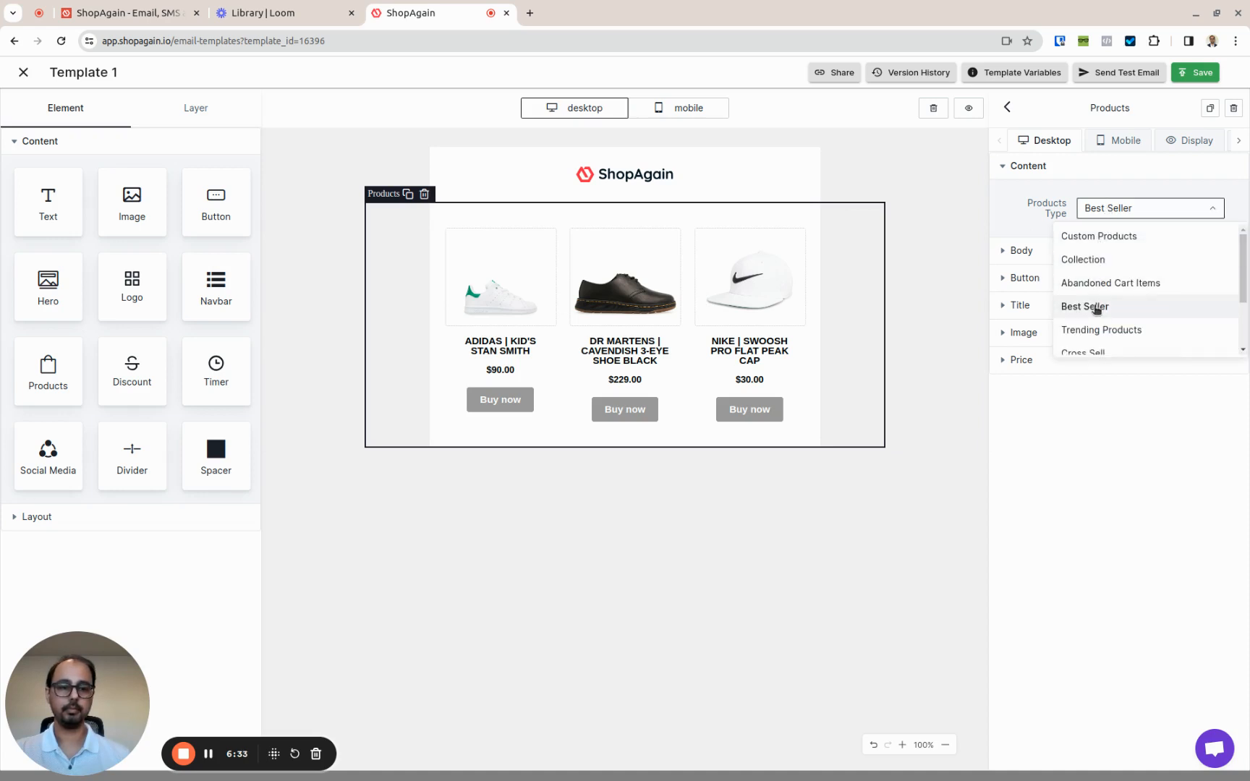
click(1094, 330)
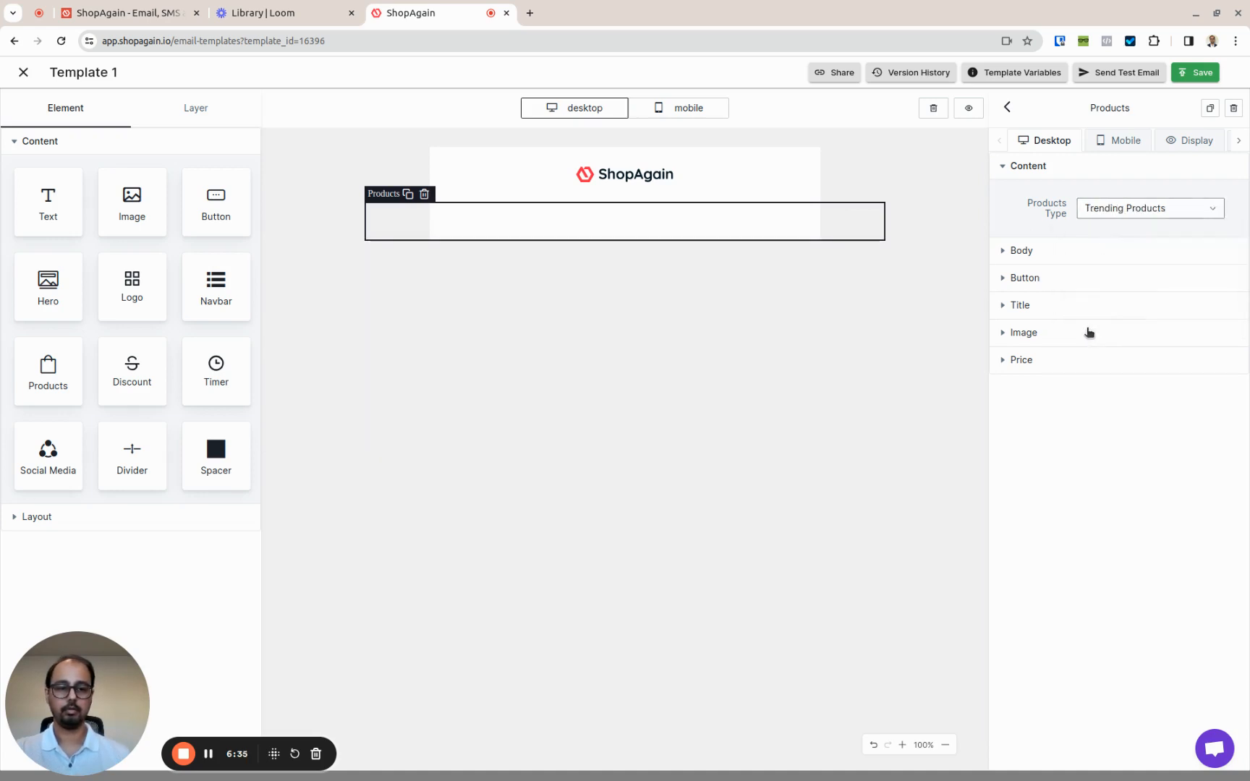
click(1145, 208)
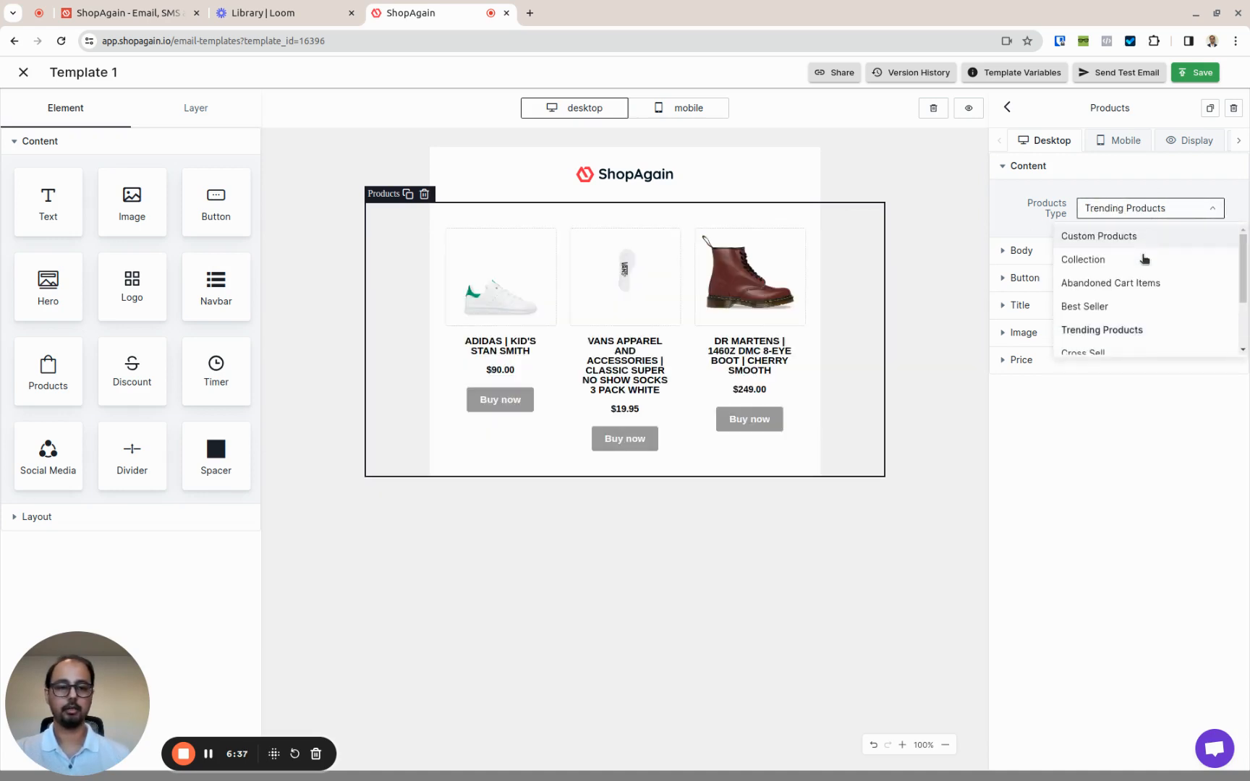
scroll(1141, 289, down, 2)
click(1107, 273)
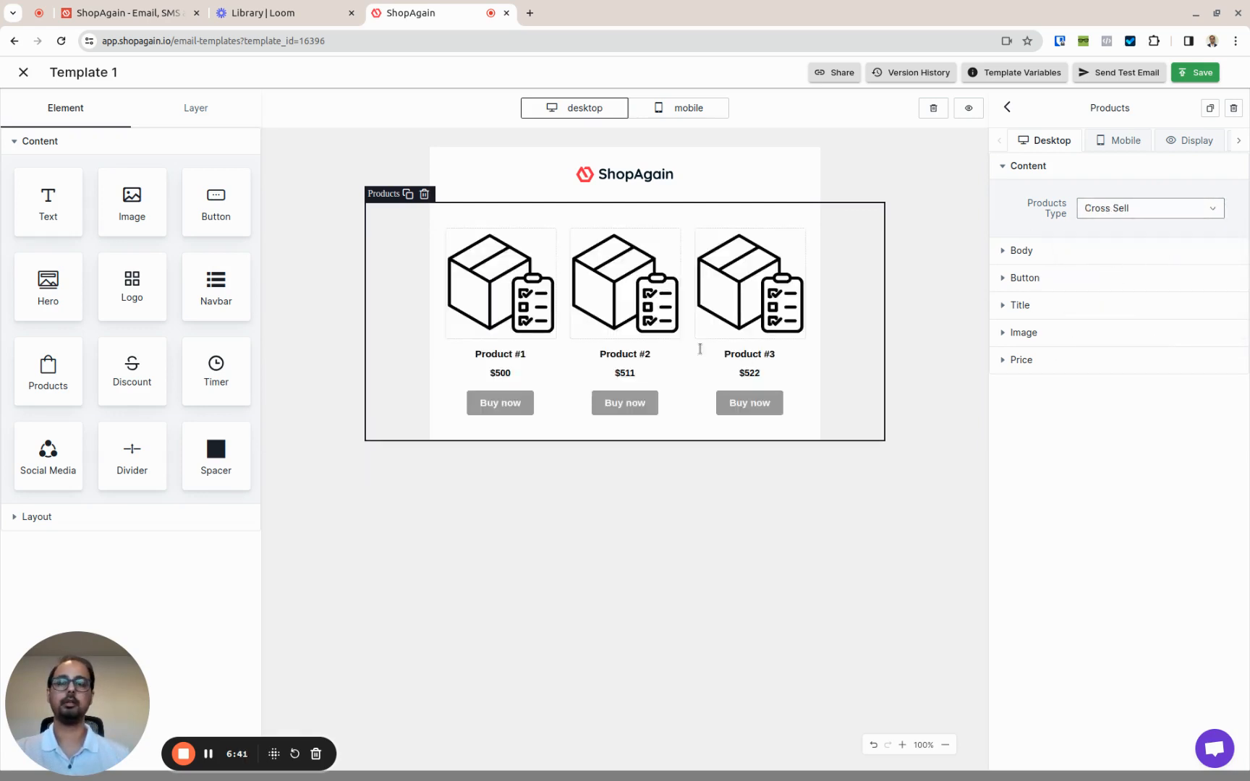
Set the product type of the Products block to Ordered Products.
click(1118, 211)
scroll(1107, 318, down, 2)
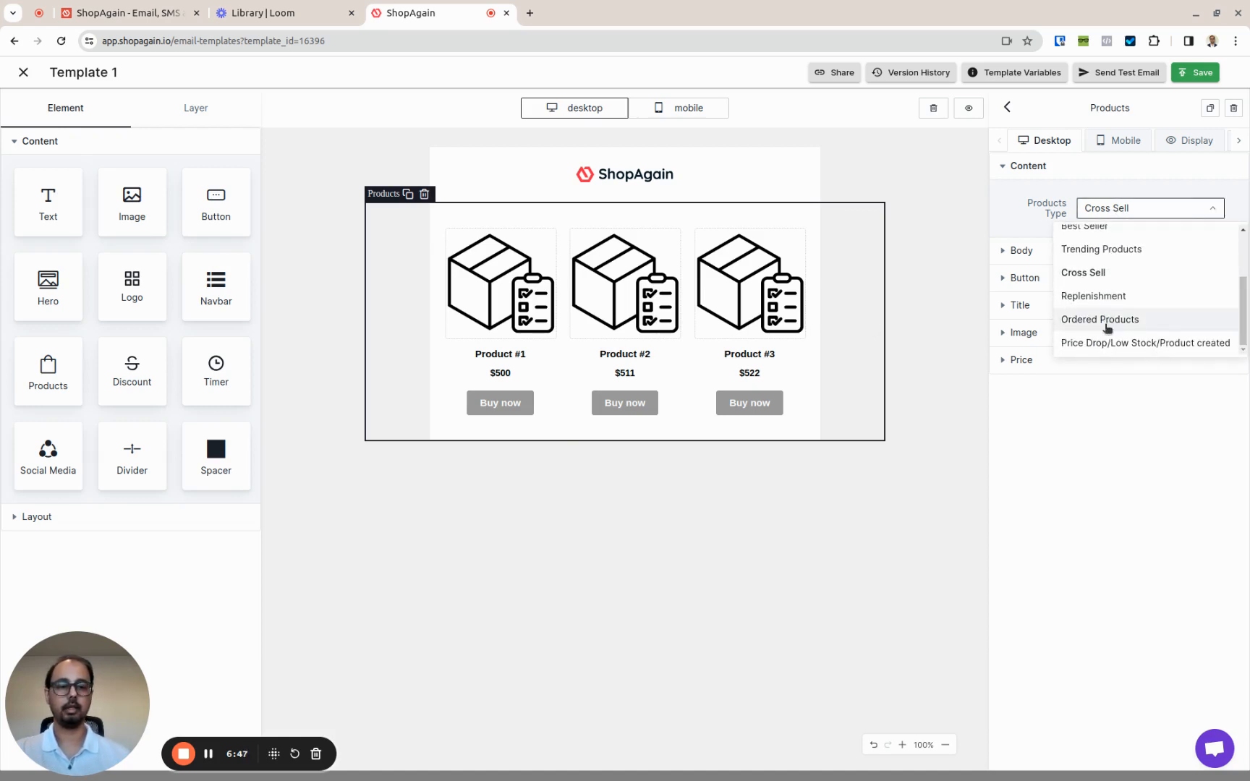
click(1118, 322)
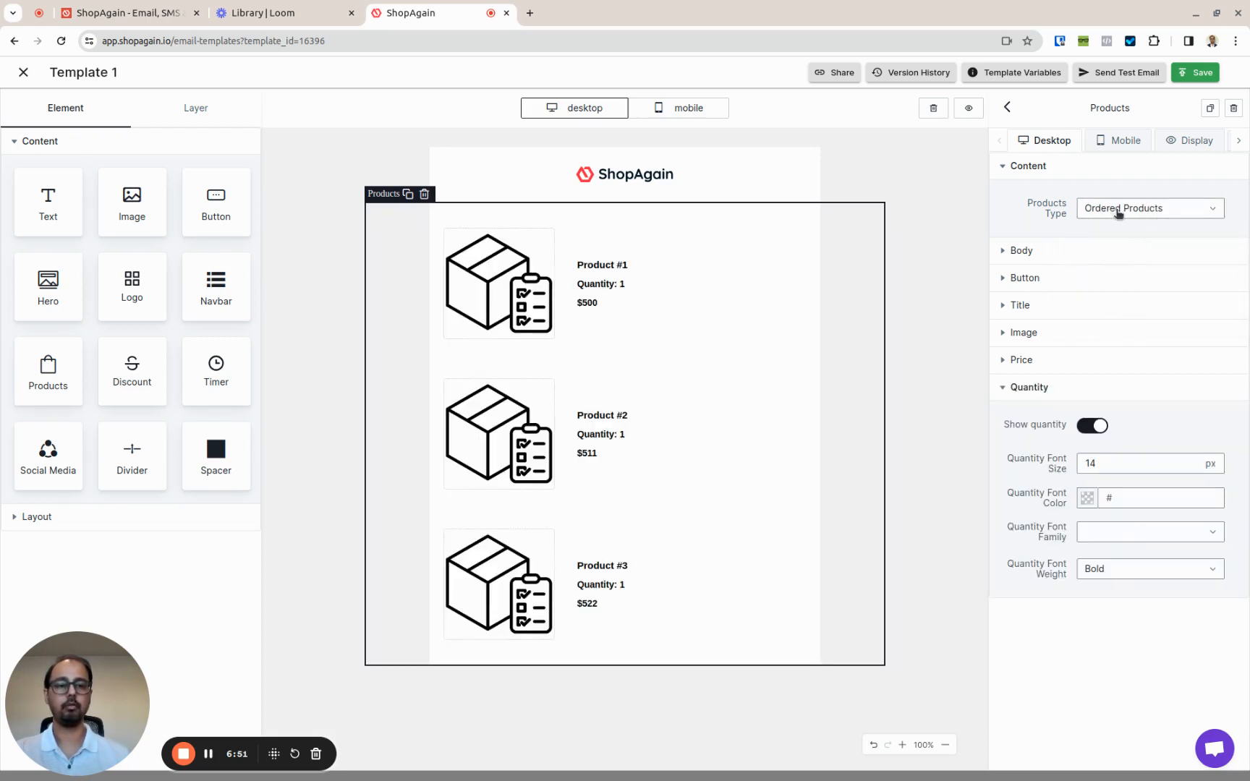
Review the available product types and set the Products block's type to Custom Products.
click(1128, 214)
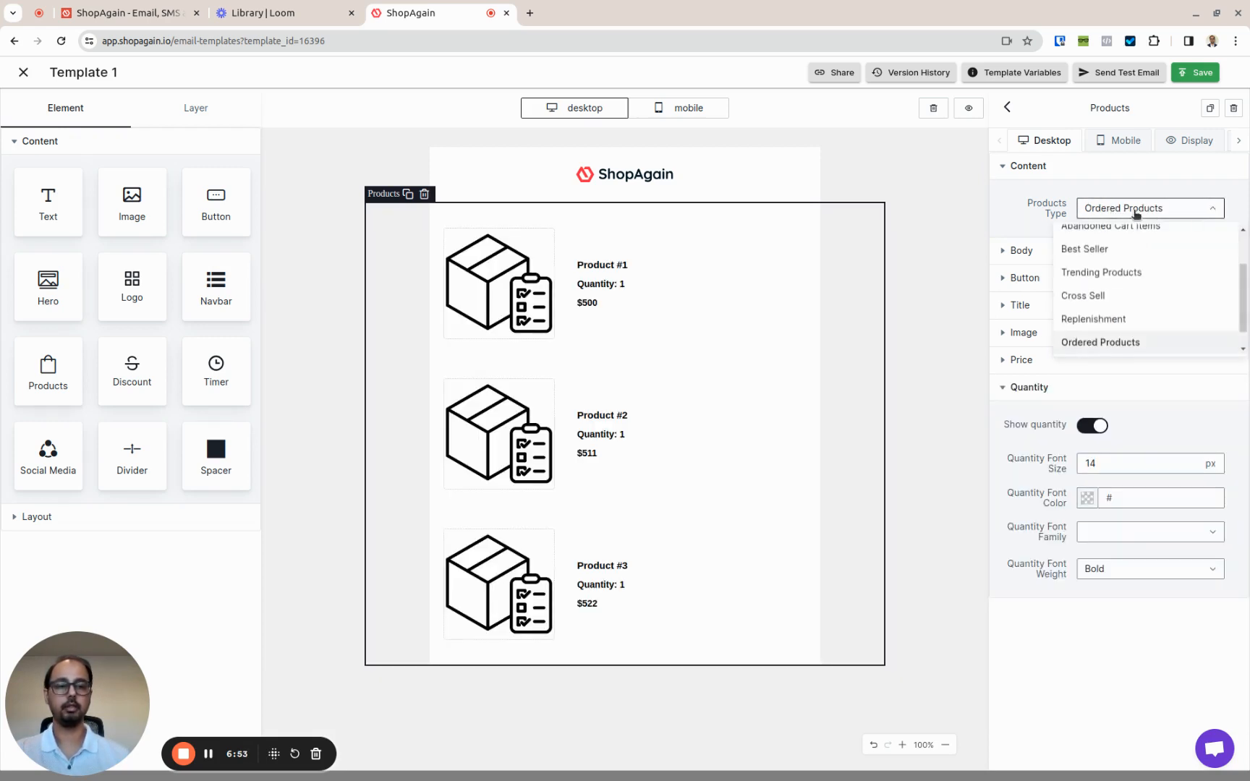
scroll(1132, 311, down, 1)
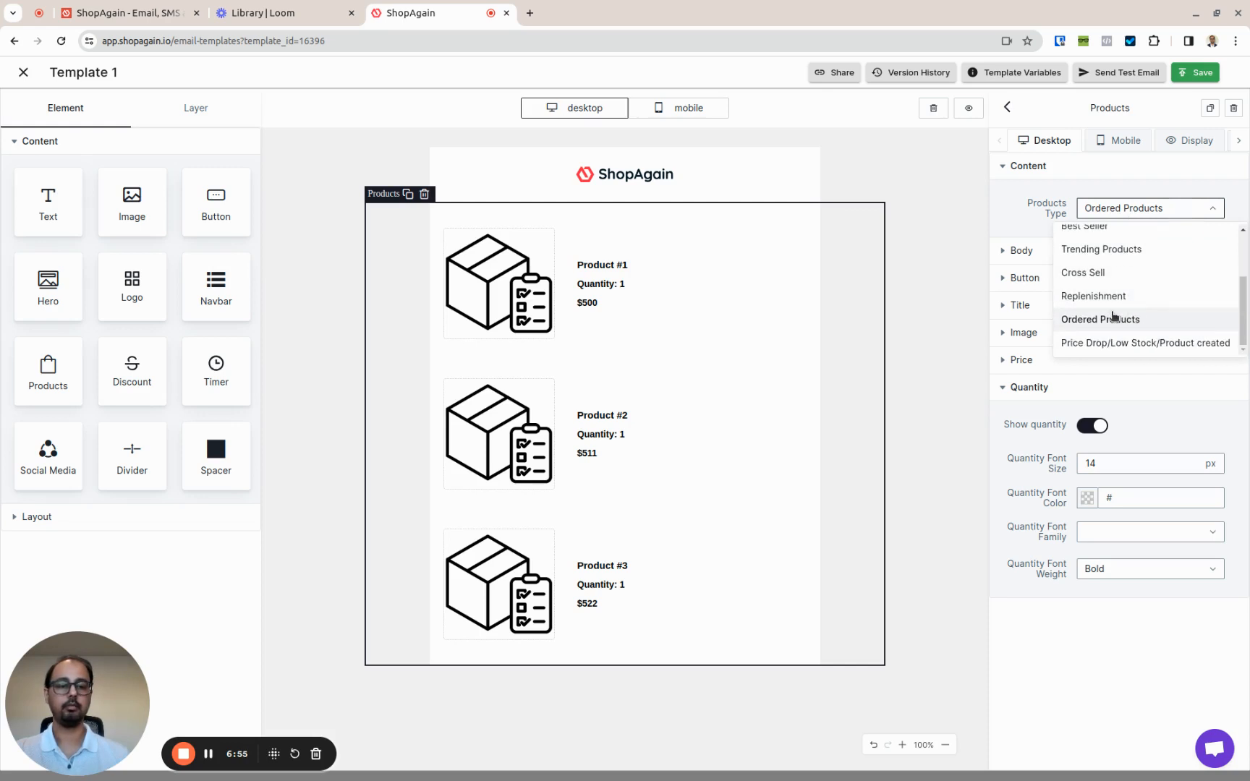
scroll(1130, 329, up, 2)
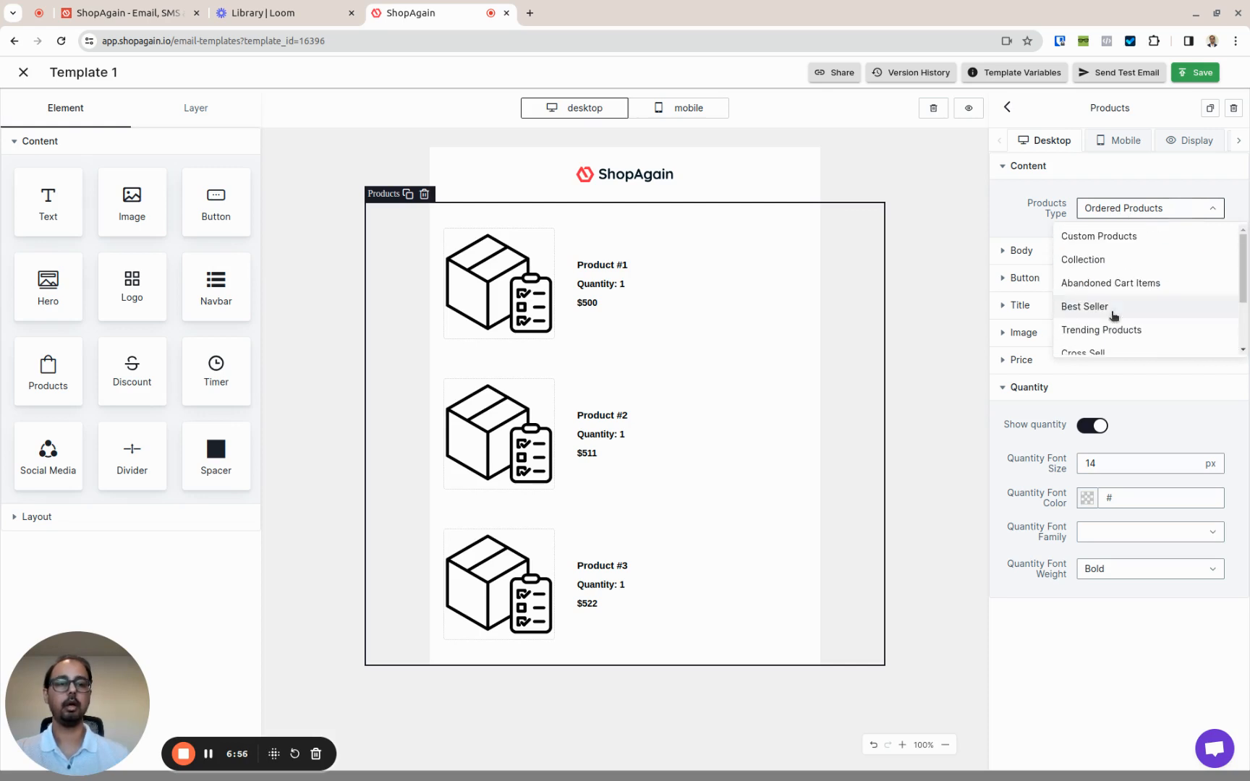
click(1012, 225)
click(1169, 210)
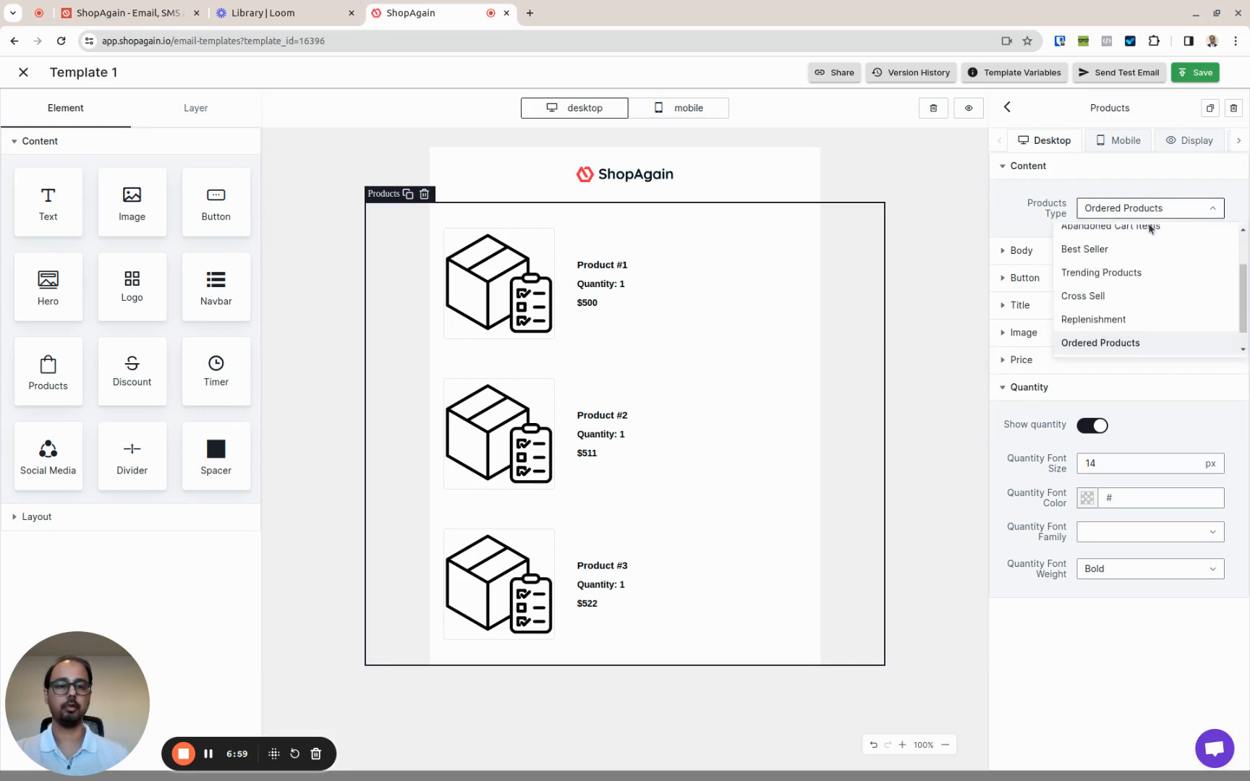
scroll(1099, 297, up, 3)
click(1103, 239)
click(1103, 239)
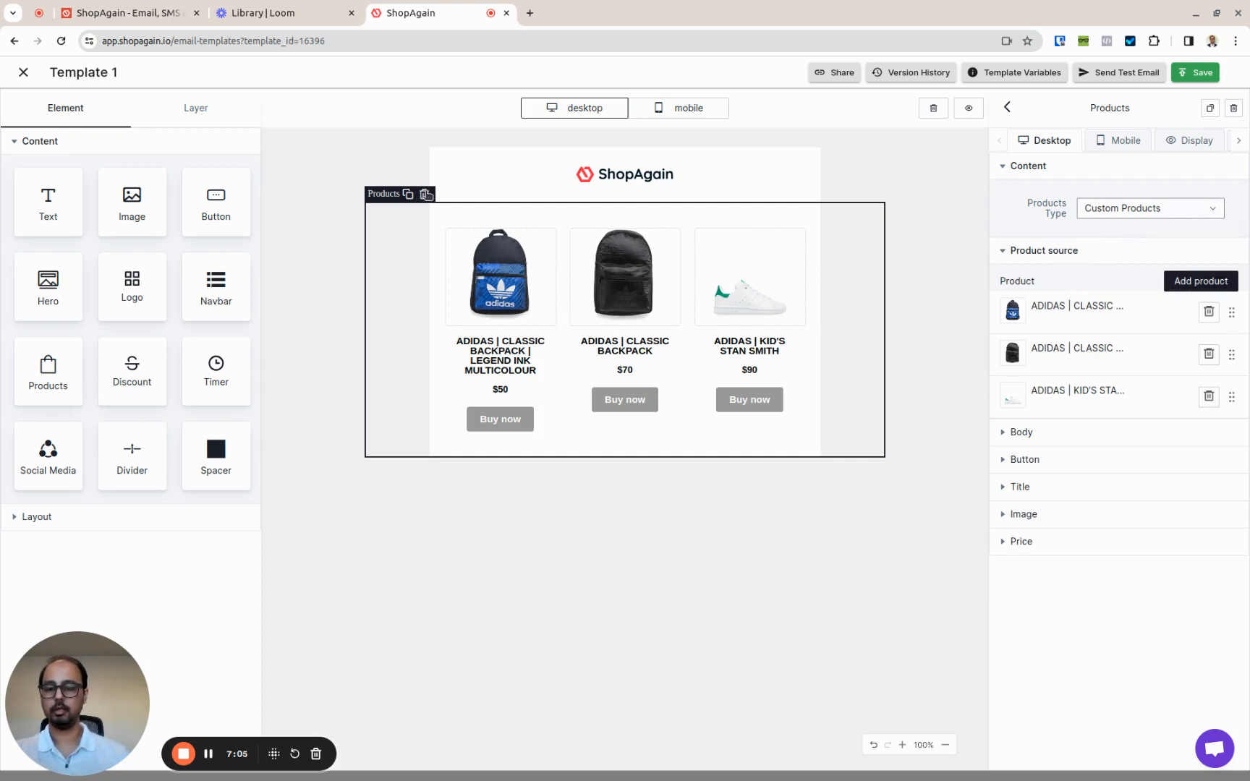
Replace the Products block with a Hero block that uses the Purple Sky Profile Header(1).png image as its background.
click(423, 194)
drag(52, 296, 628, 195)
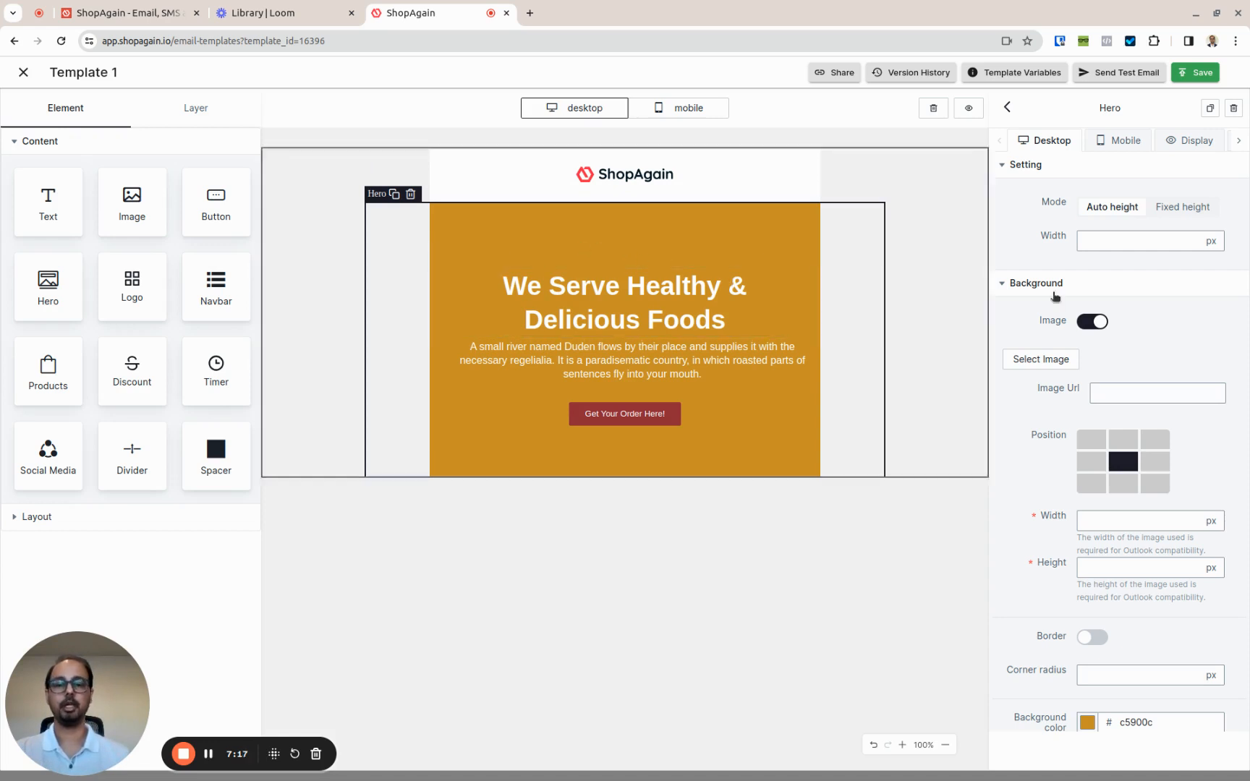
click(1064, 366)
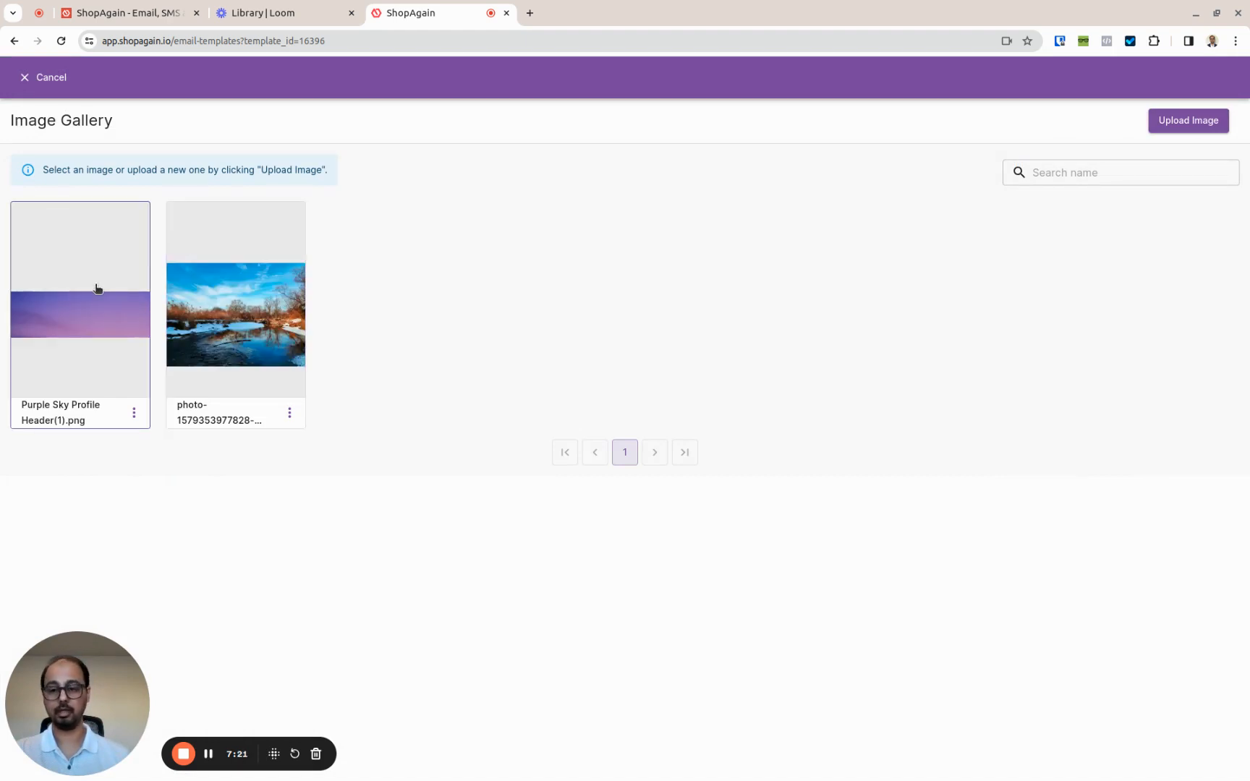
click(98, 289)
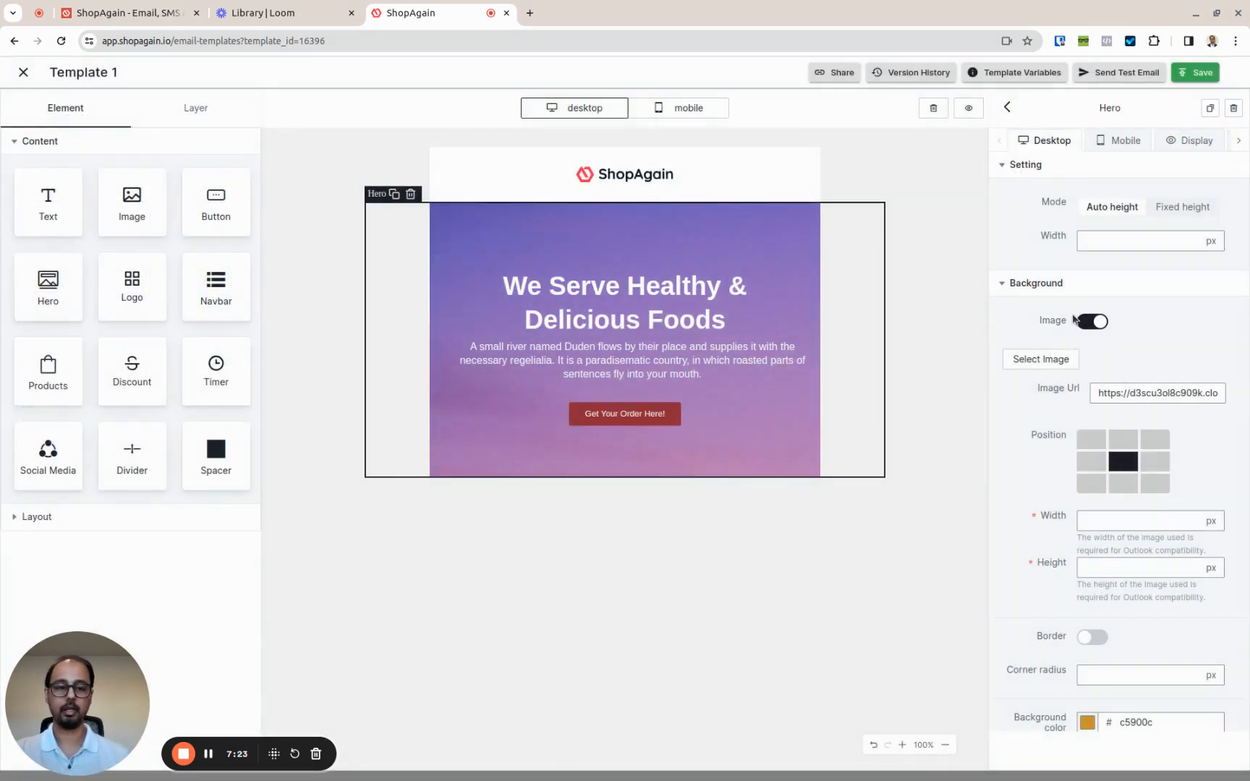
Replace the Hero block's heading text with "We make email marketing easy!".
triple_click(562, 287)
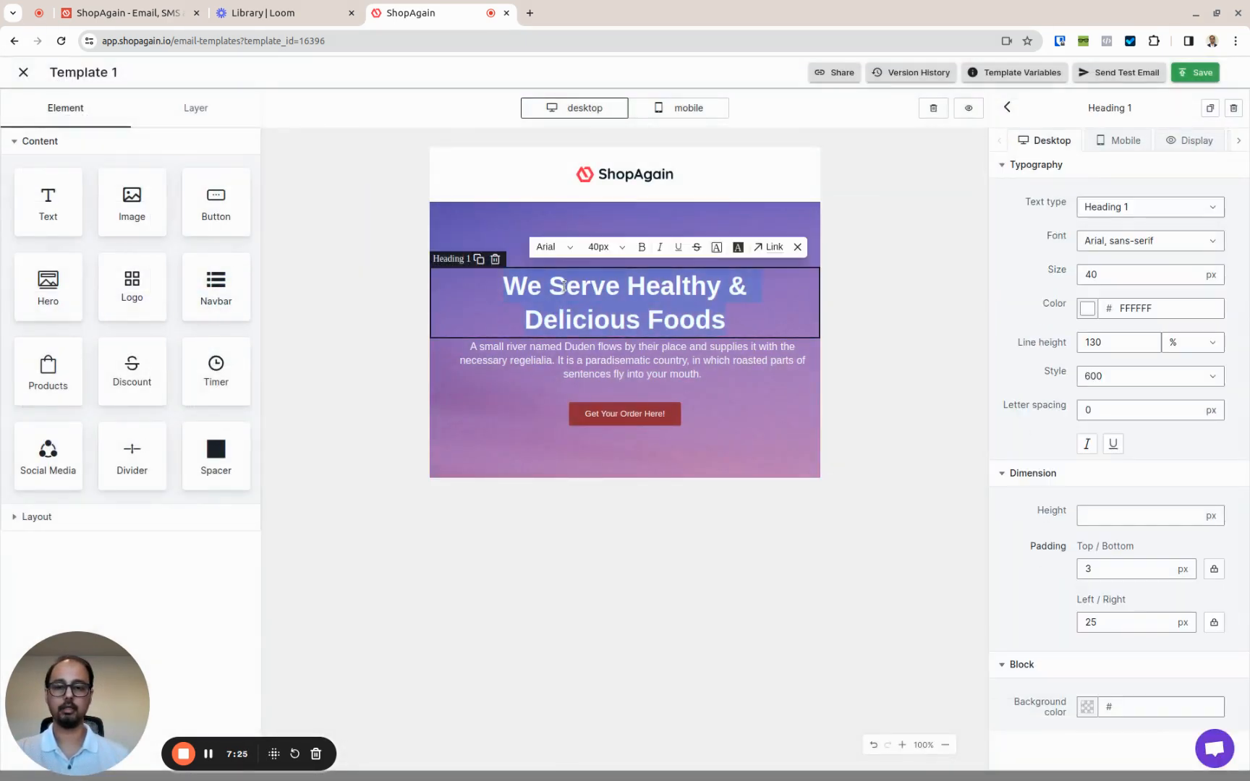
click(555, 359)
click(623, 412)
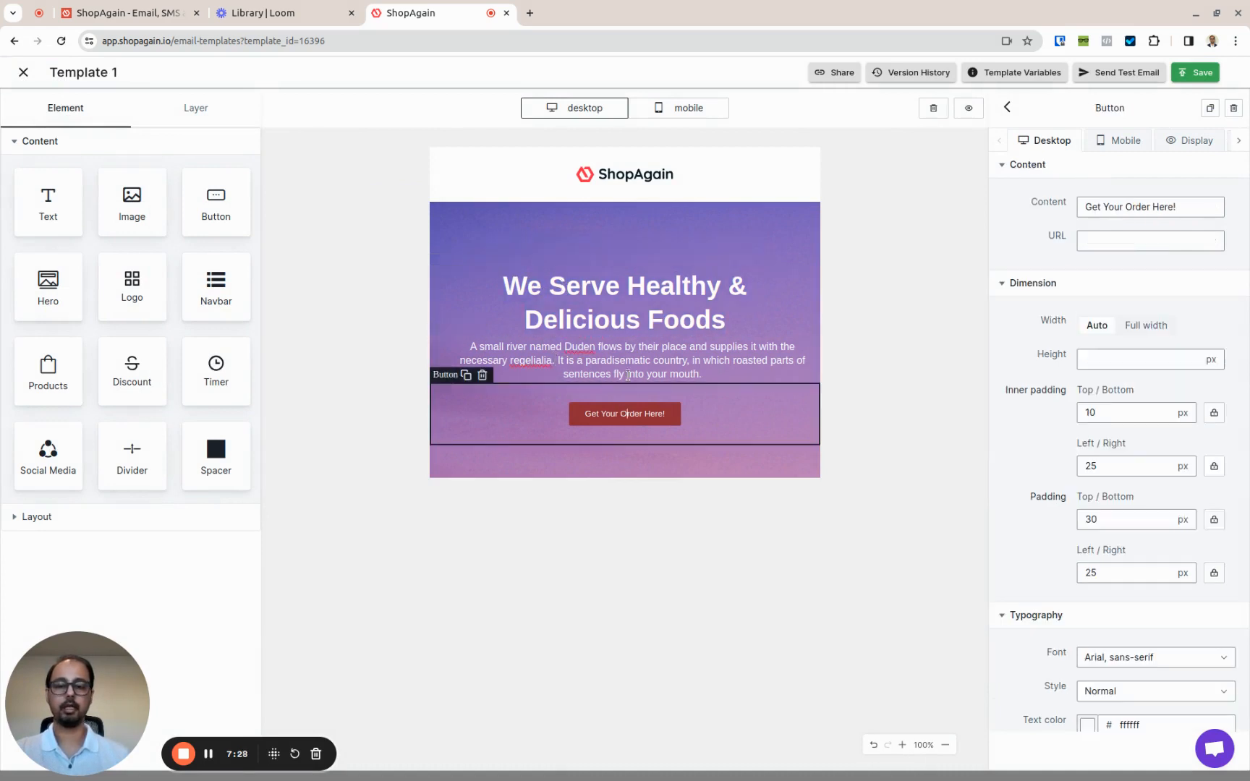
click(624, 289)
double_click(625, 288)
click(626, 288)
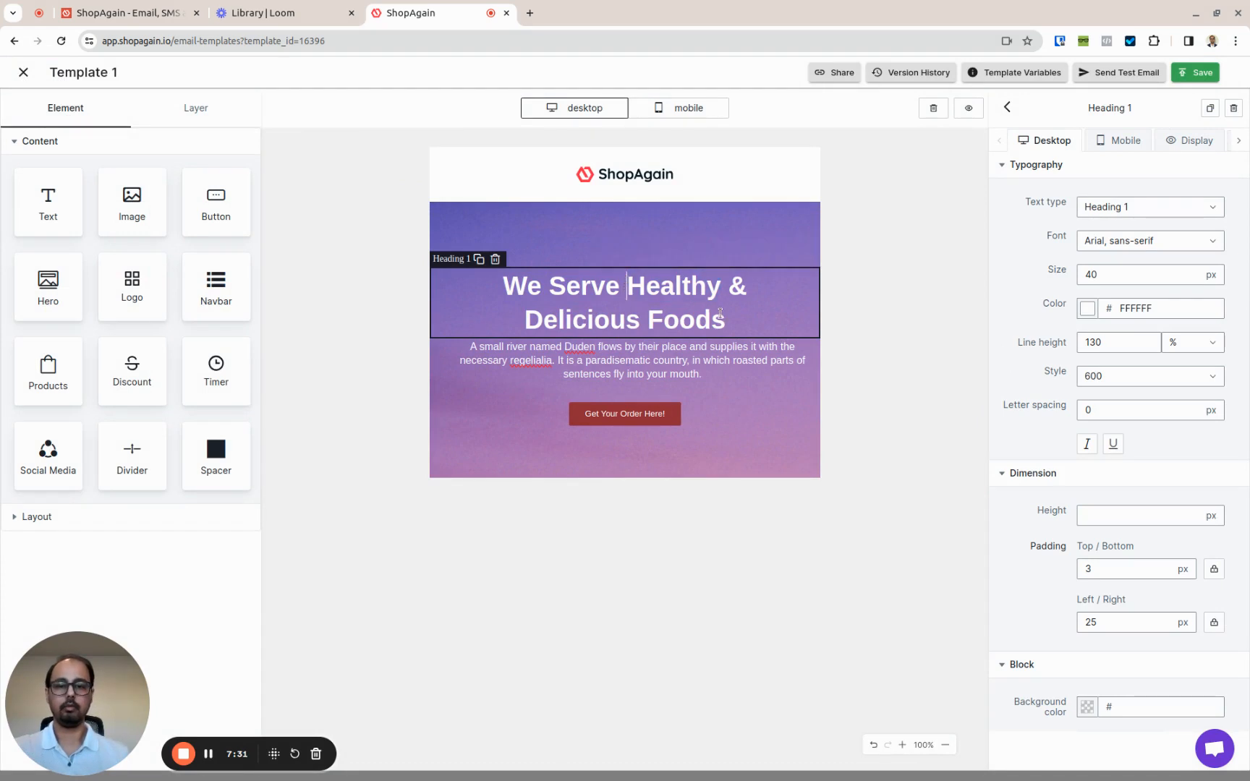
drag(733, 318, 502, 279)
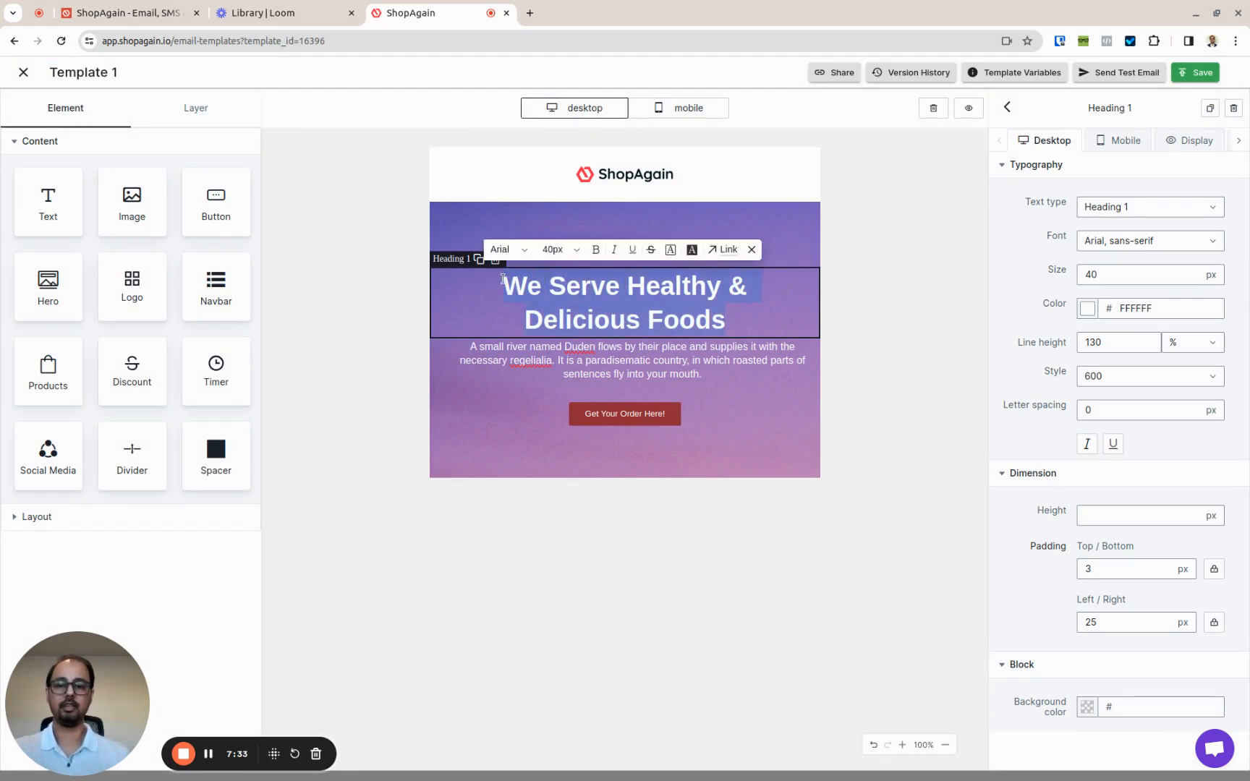
text(We)
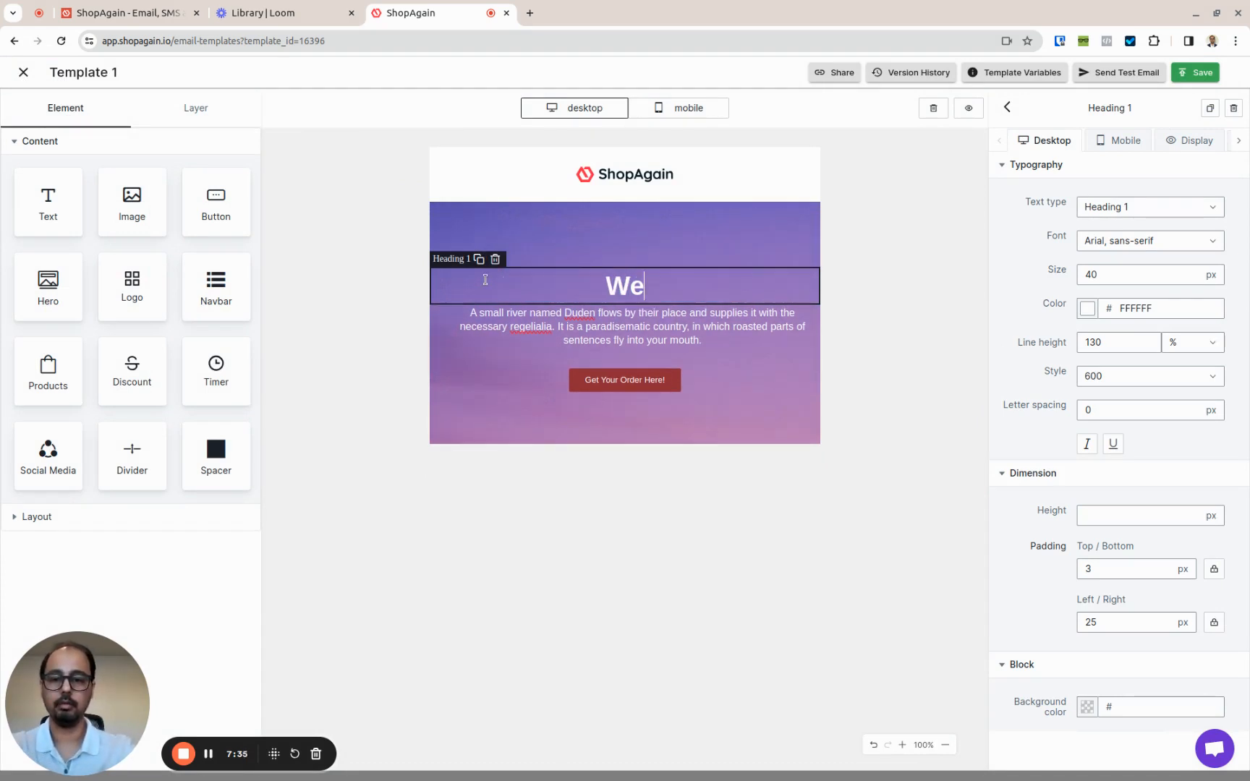
text( make email )
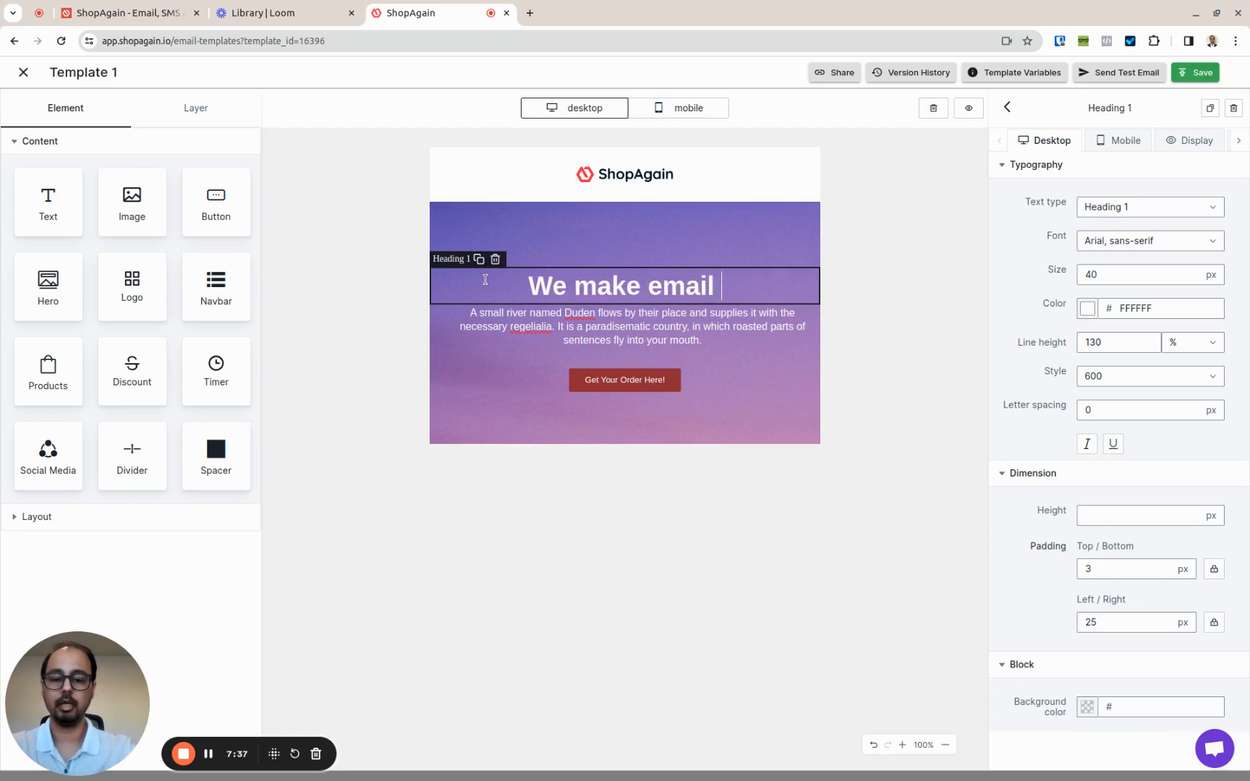
text(marketing )
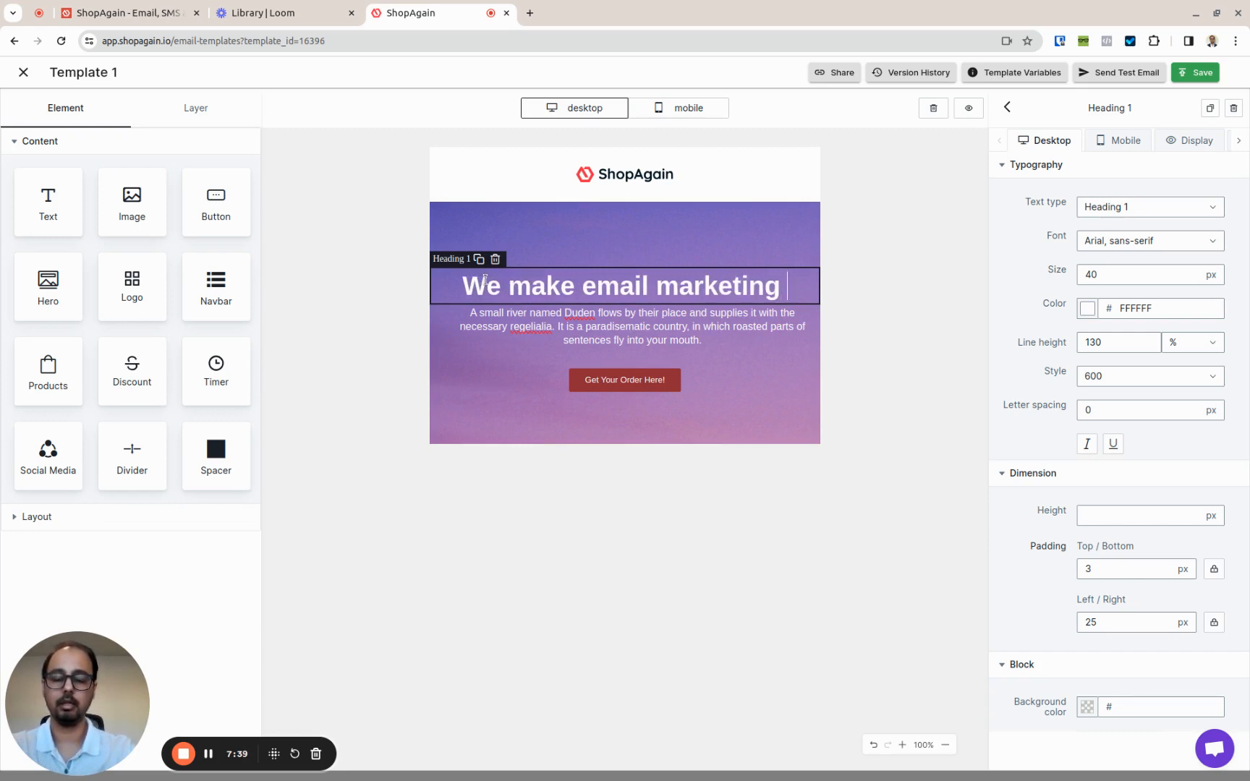
text(easy@)
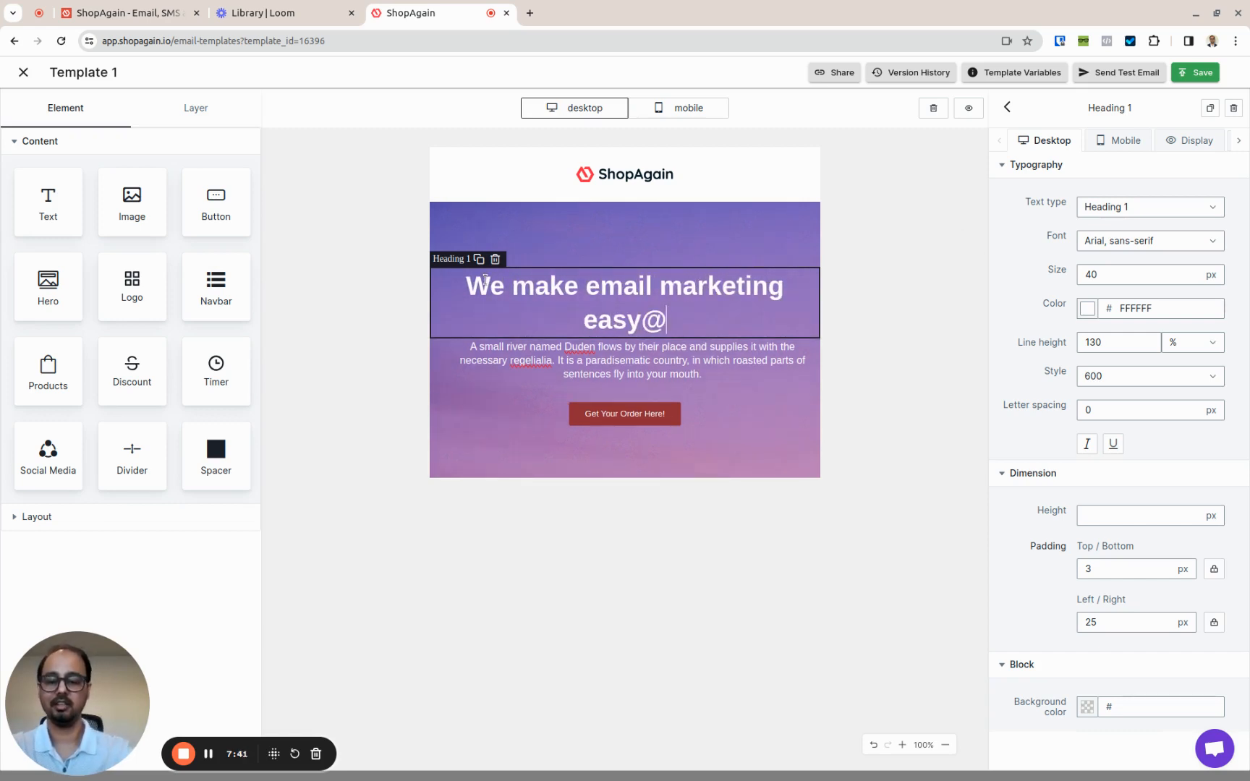
key(BackSpace)
text(!)
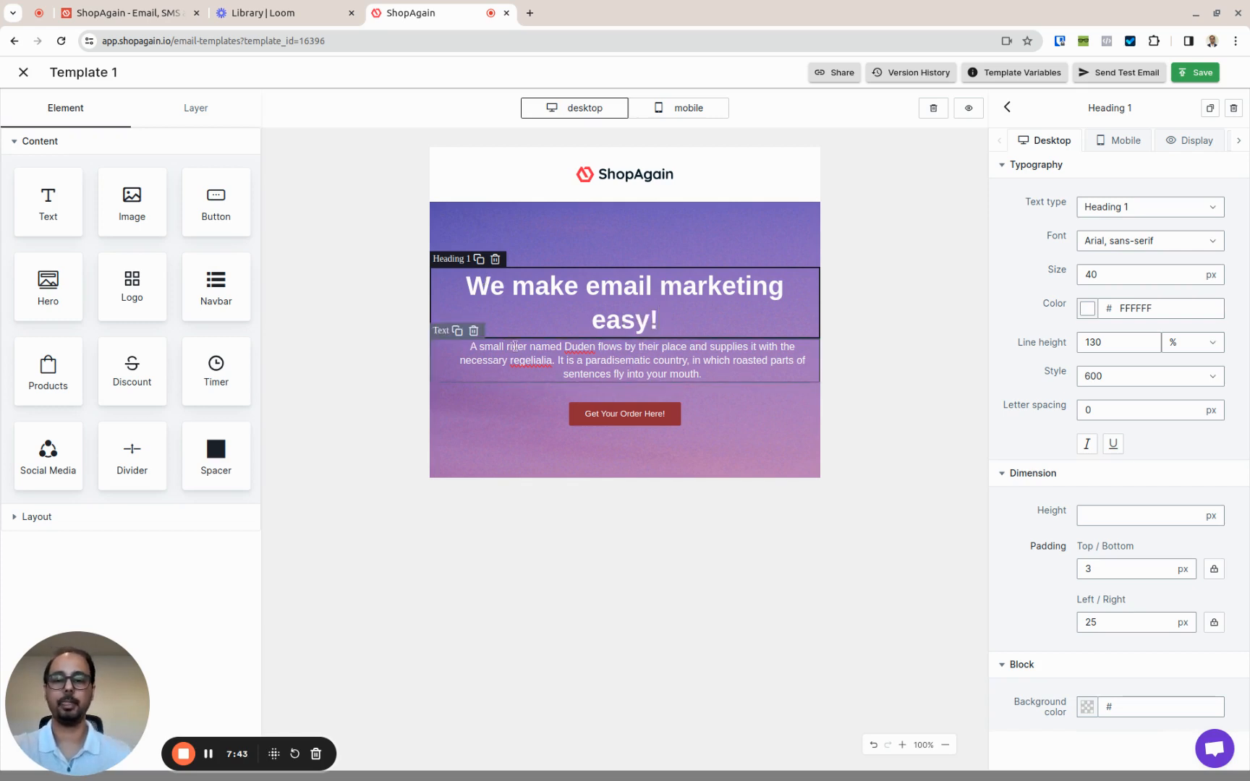
Change the button color of the Hero's "Get Your Order Here!" button to blue 4a90e2.
click(577, 362)
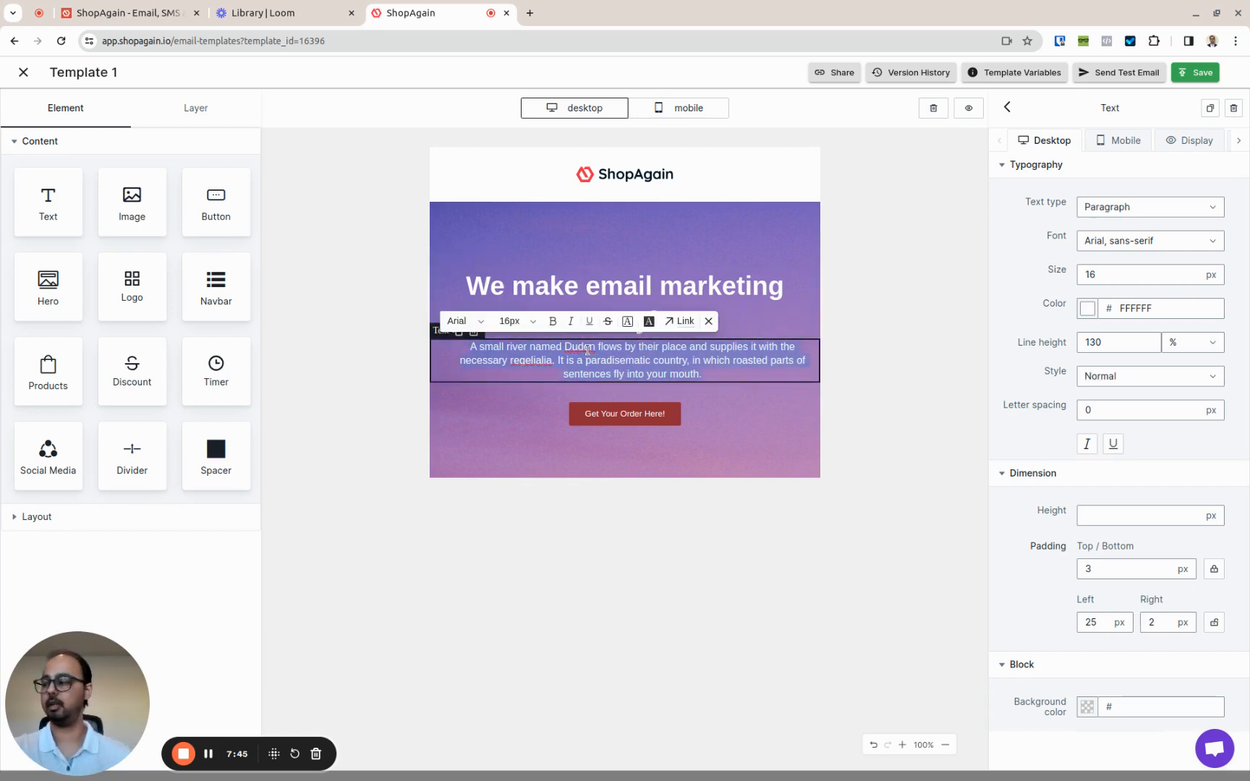
click(646, 417)
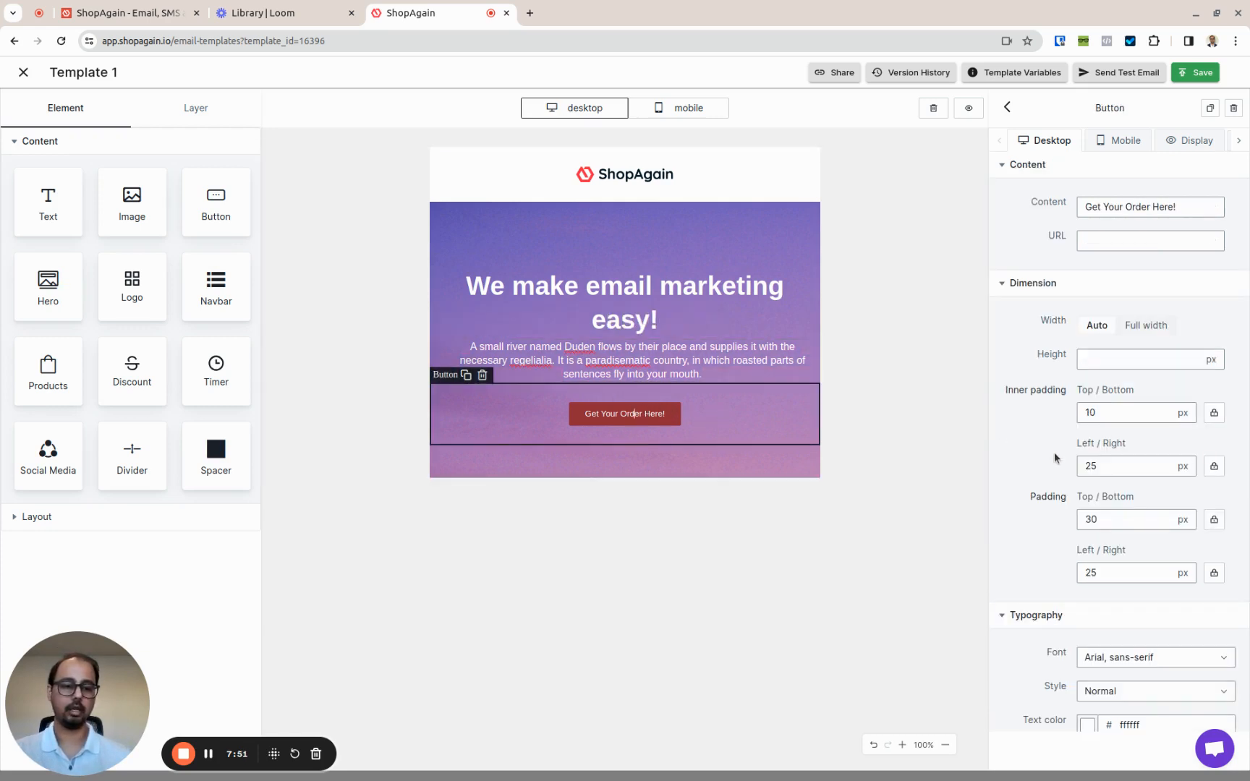
scroll(1055, 456, down, 2)
scroll(1058, 458, down, 2)
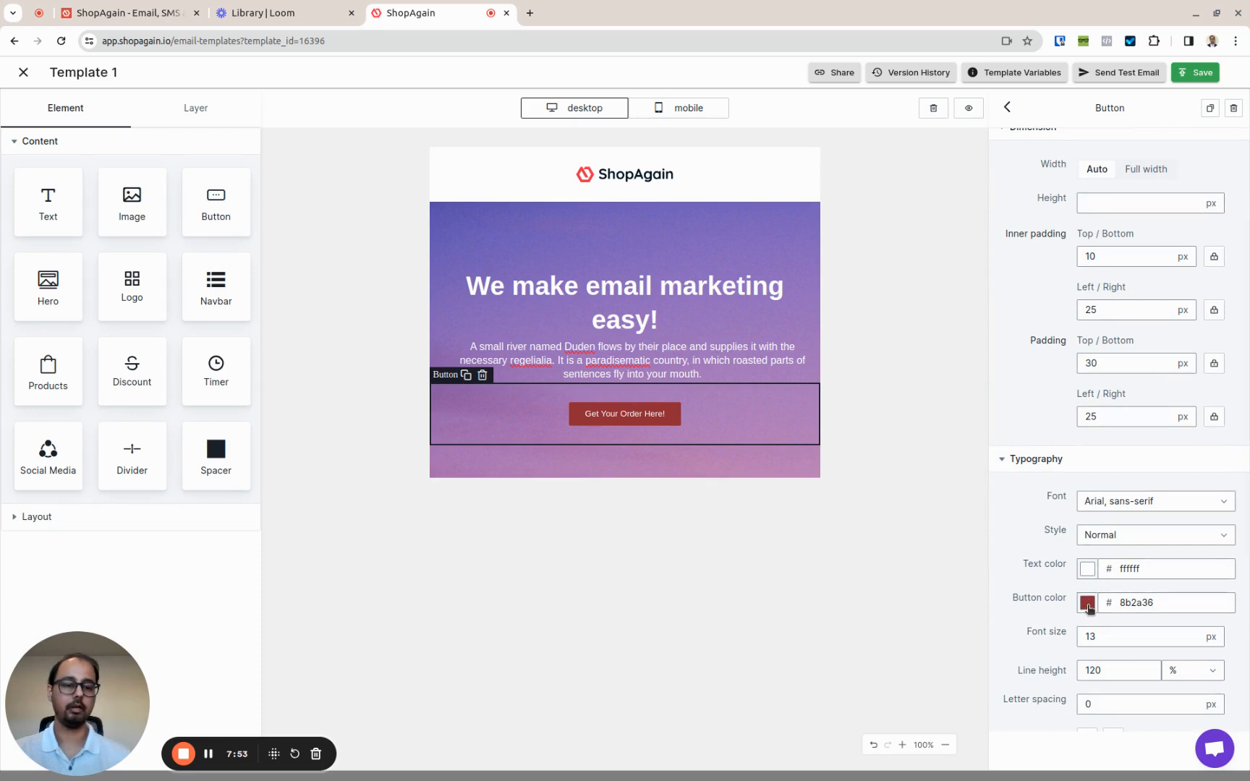
click(1087, 602)
click(1130, 501)
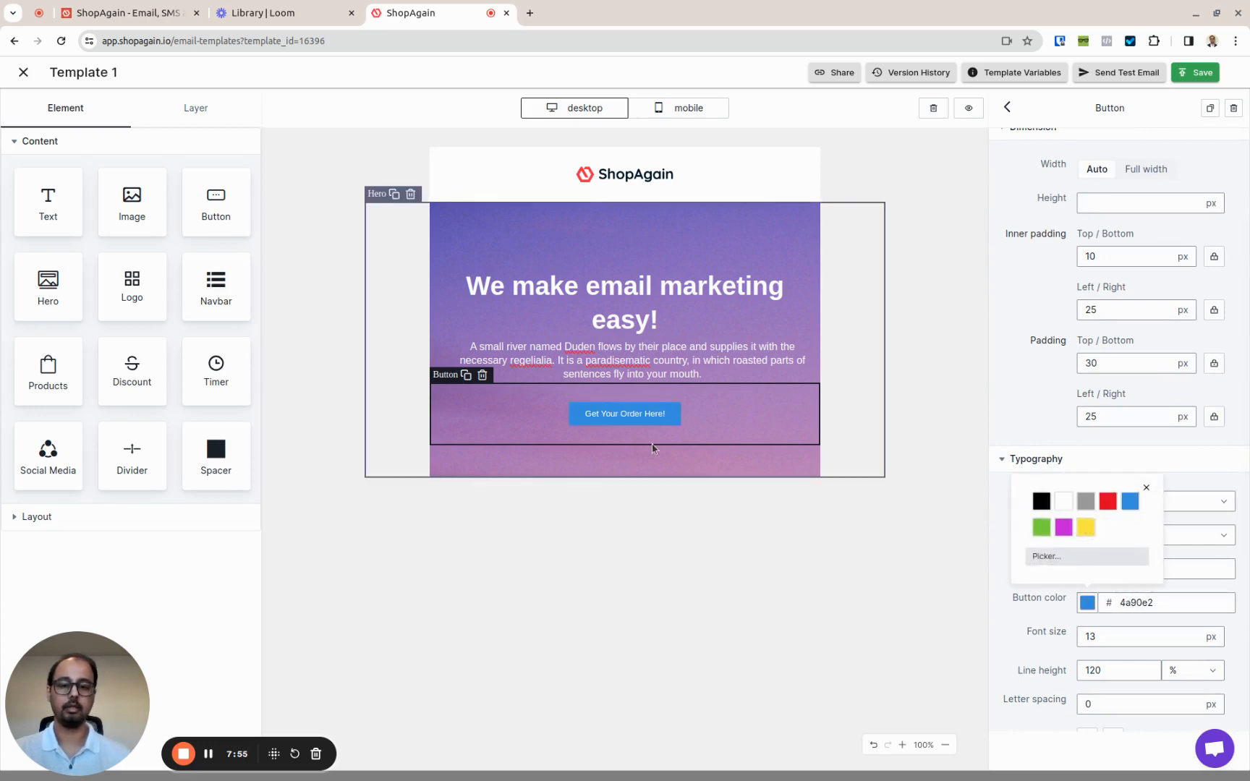
click(926, 334)
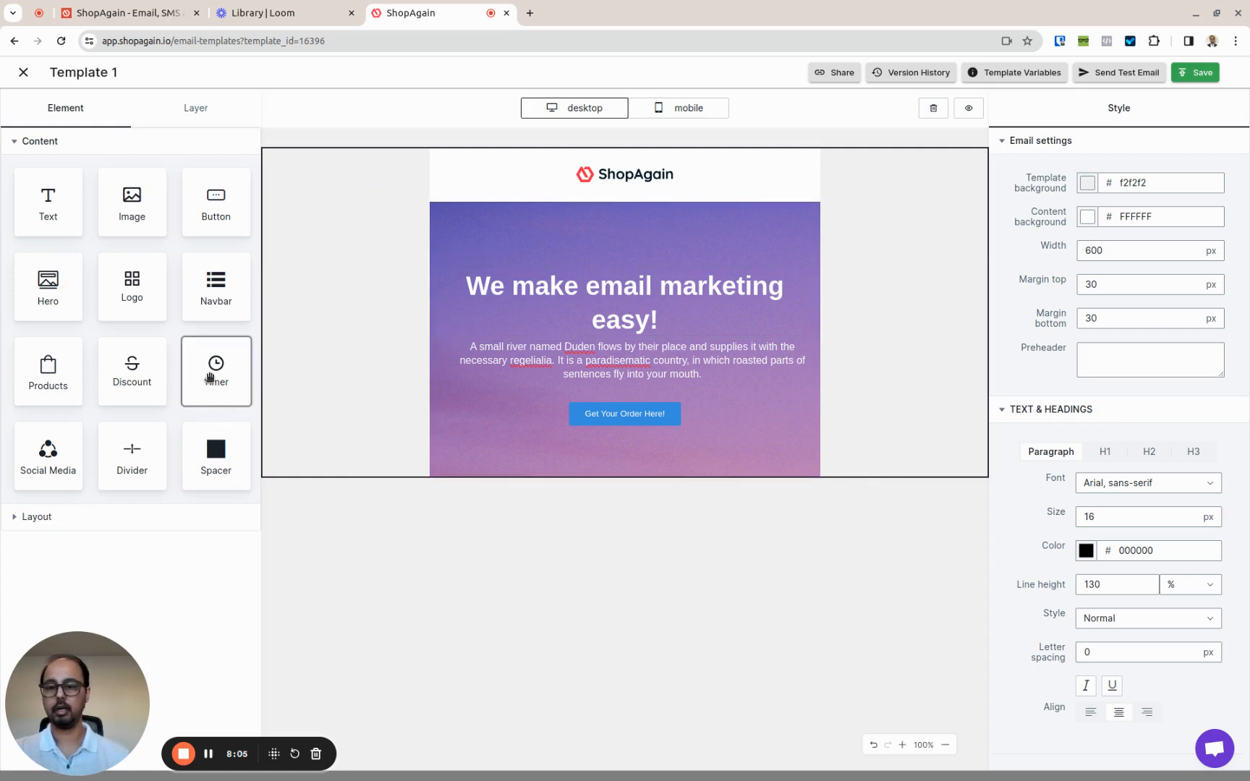
Delete the Hero block and add a Timer block directly below the ShopAgain logo.
drag(218, 377, 552, 465)
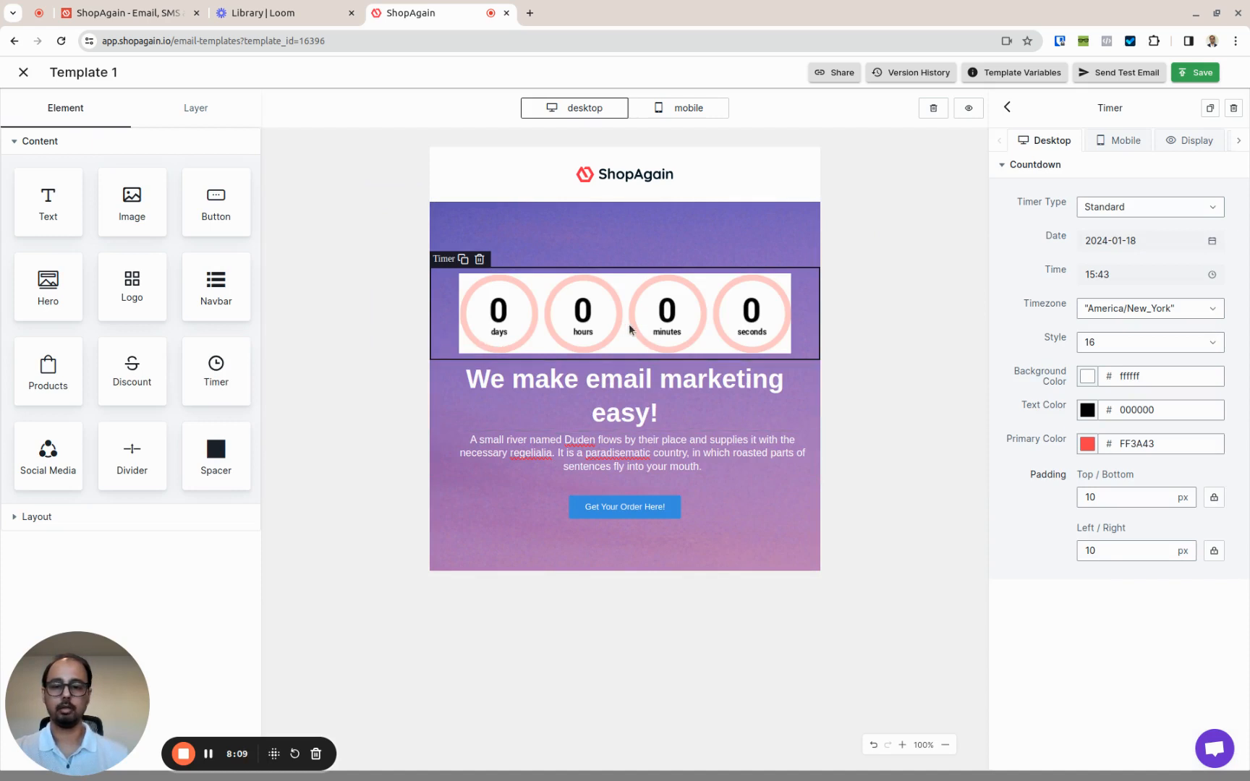
click(480, 260)
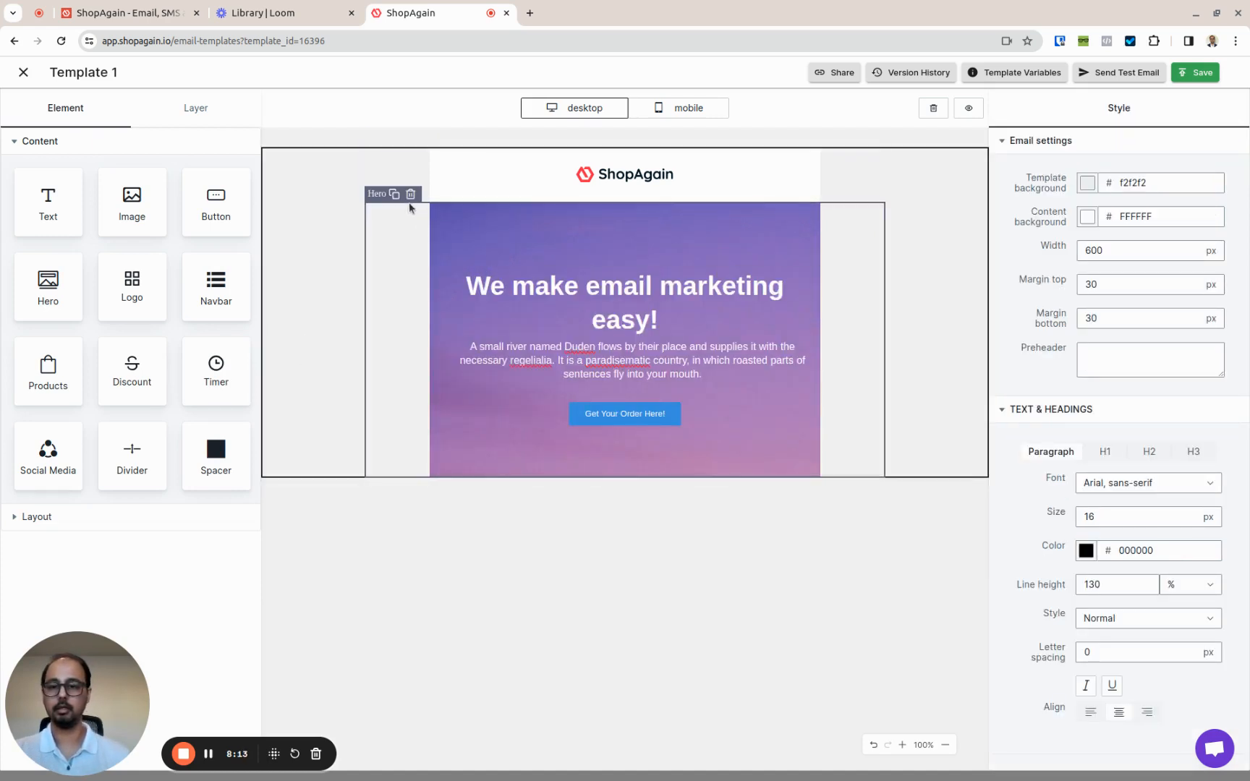
click(412, 194)
drag(216, 366, 580, 182)
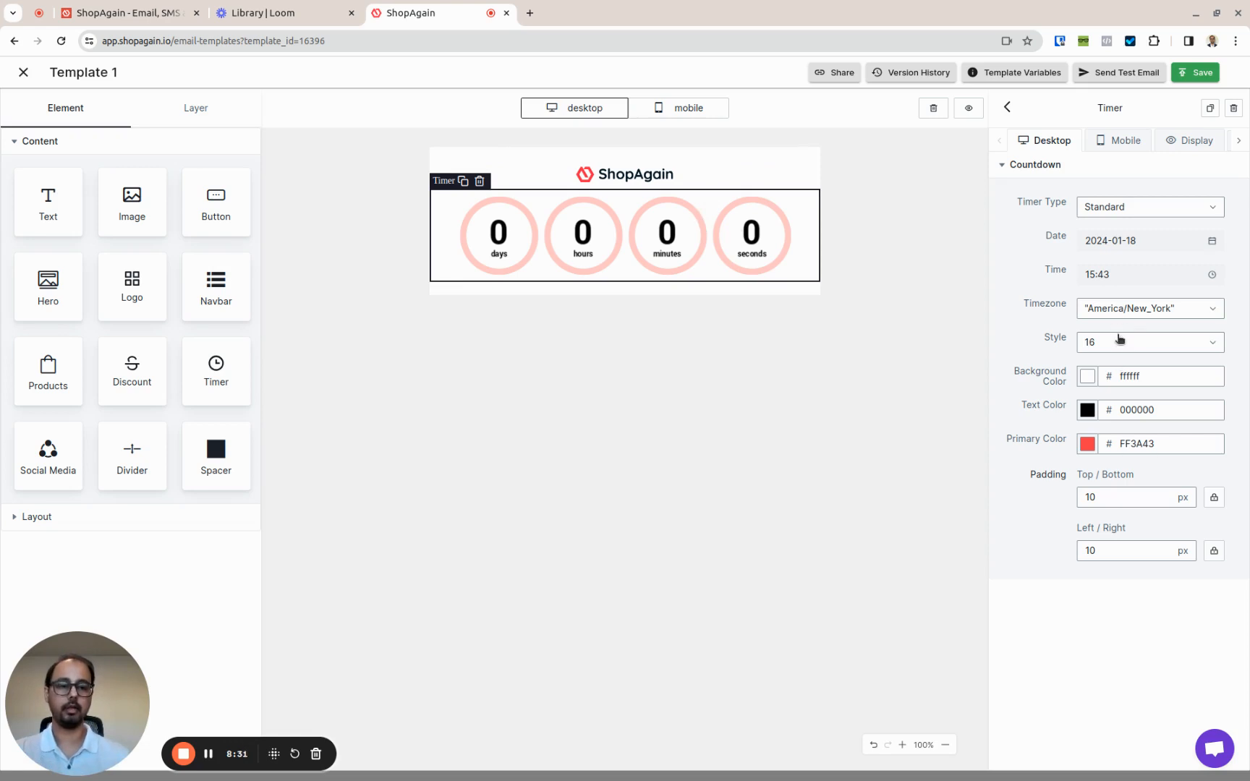
Try the Dynamic timer type on the Timer block and switch it back to Standard.
click(1116, 207)
click(1005, 226)
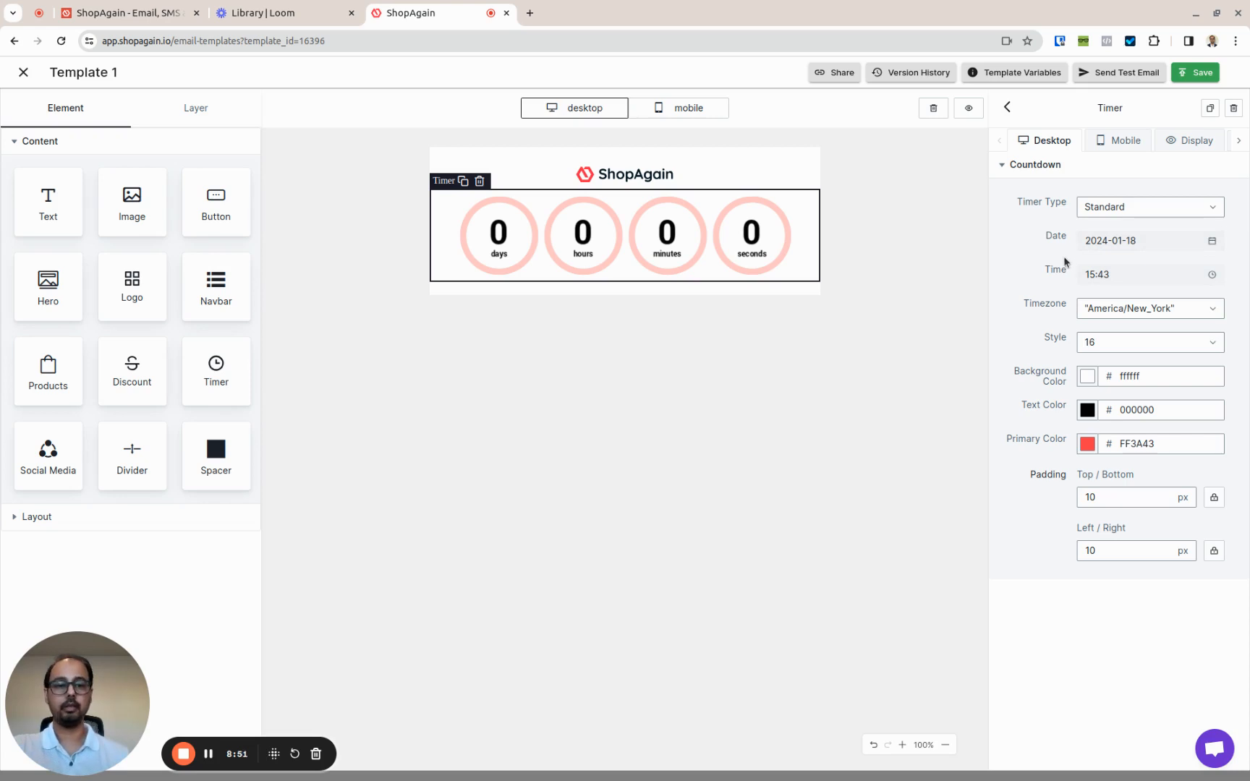
click(1127, 206)
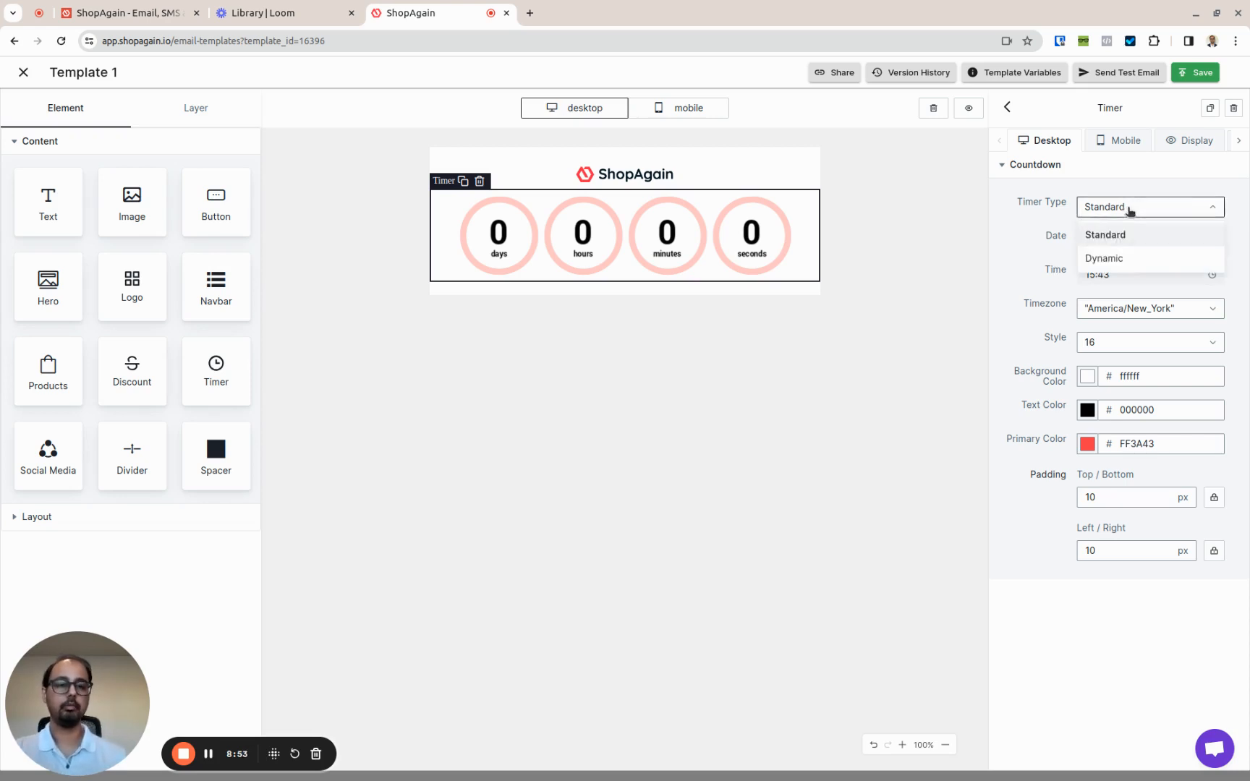
click(1118, 255)
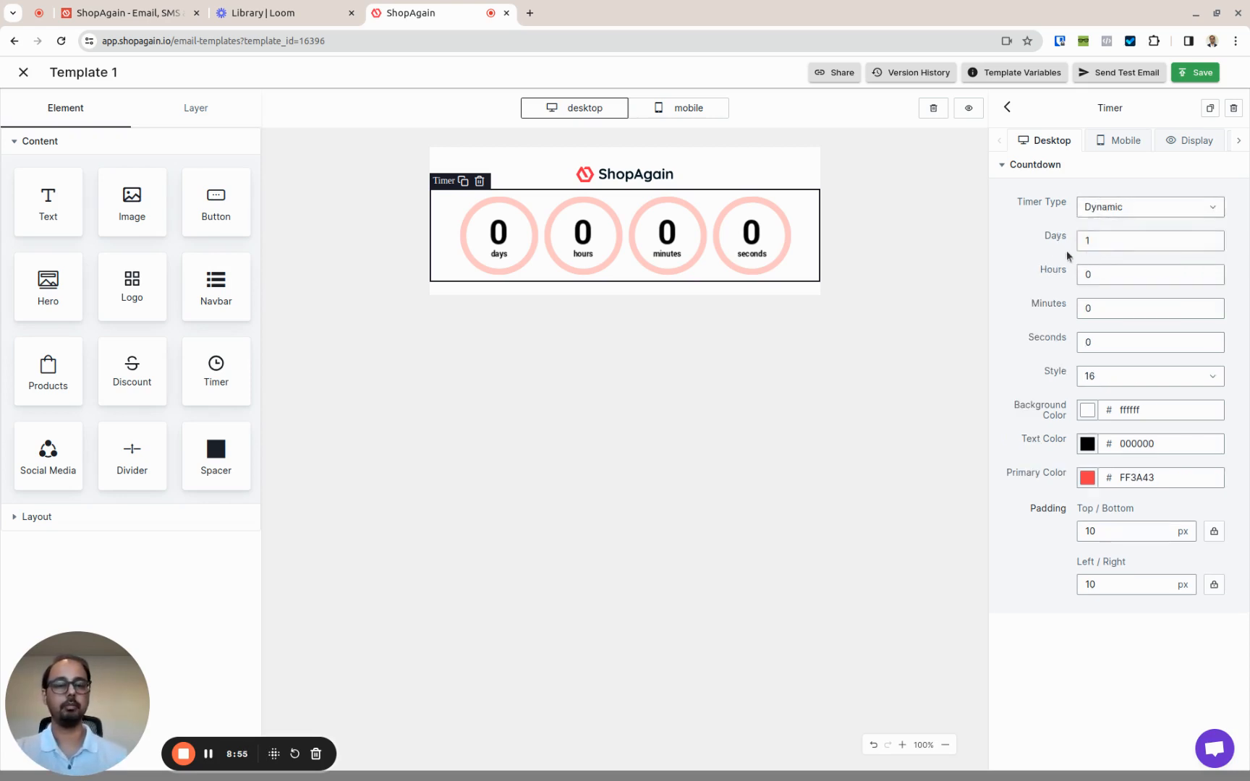
click(1110, 244)
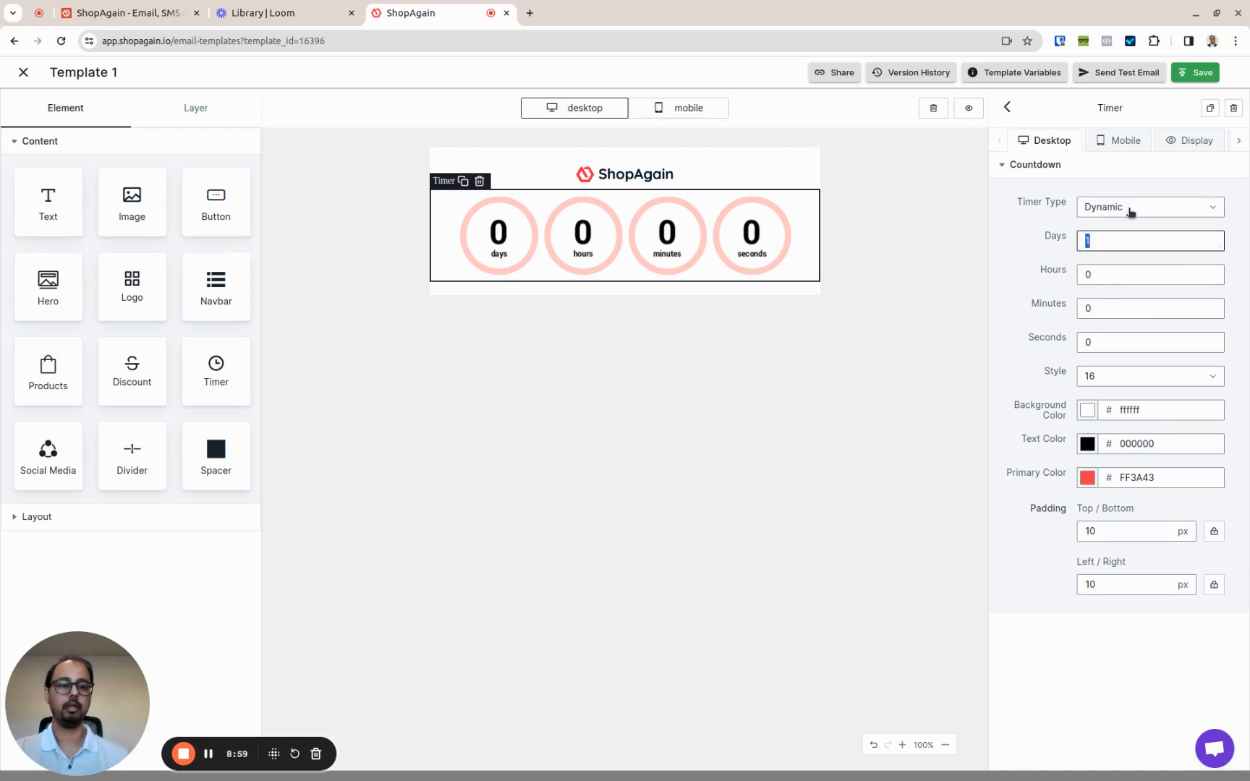
click(1130, 210)
click(1112, 236)
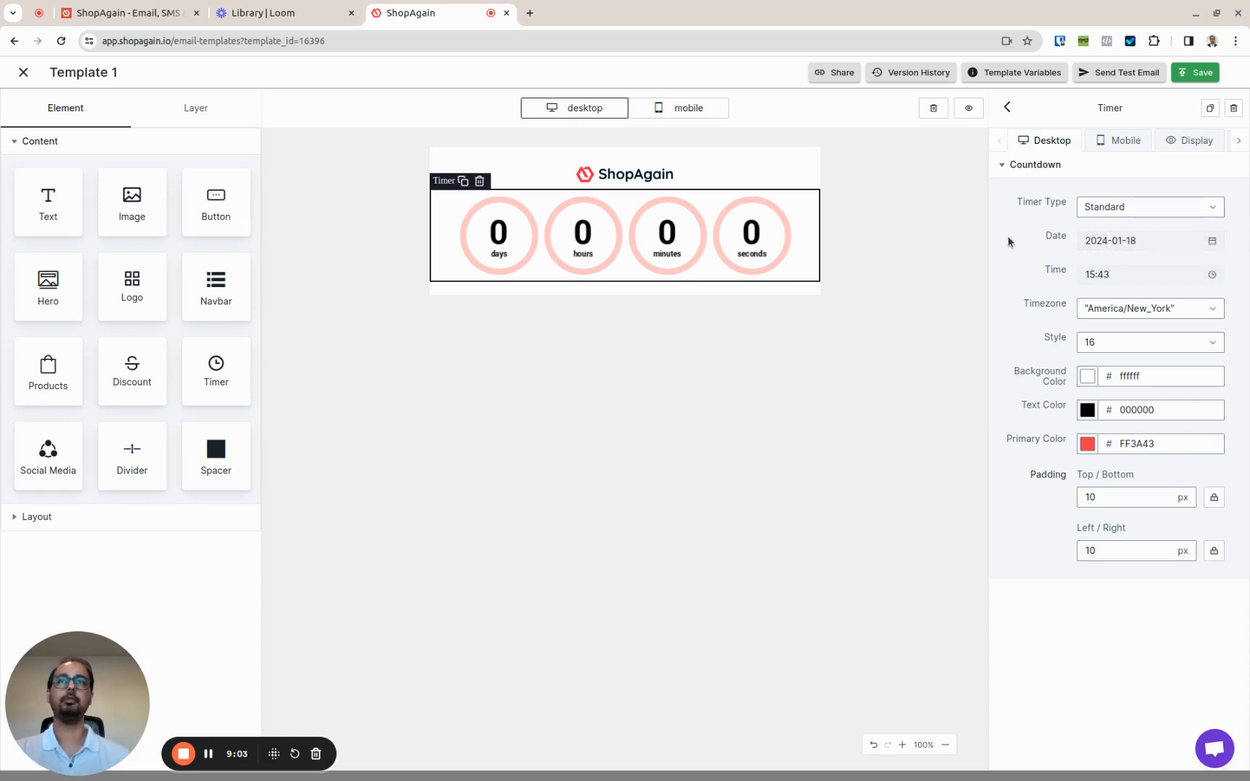
Set the Timer's countdown date to 2024-01-25 and look at its time choices.
click(1146, 241)
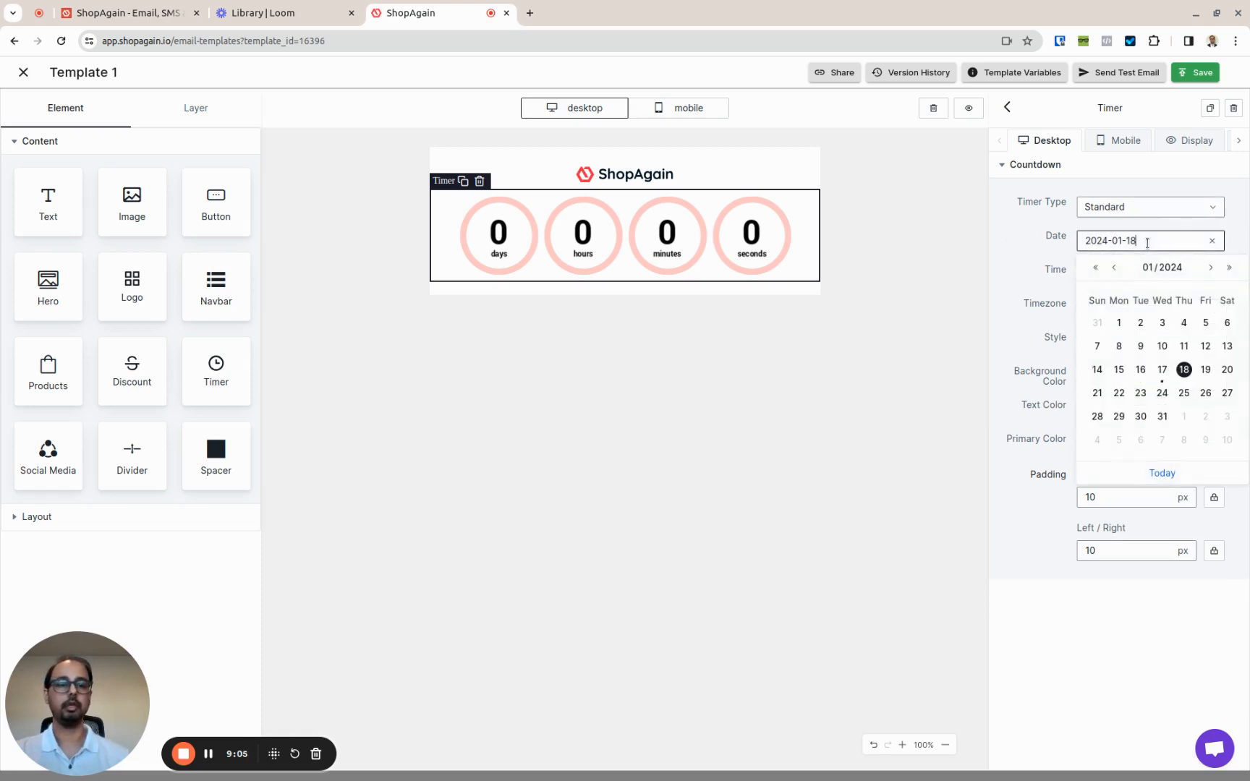
click(1183, 393)
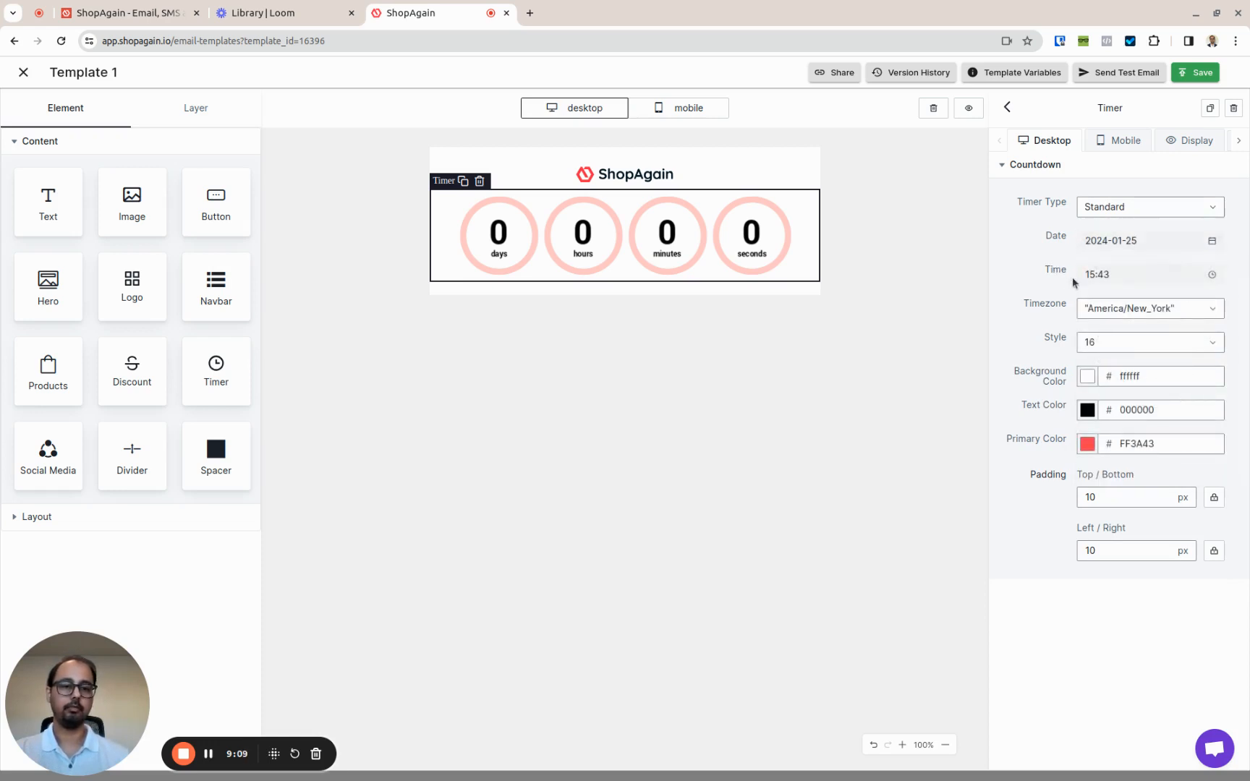
click(1103, 275)
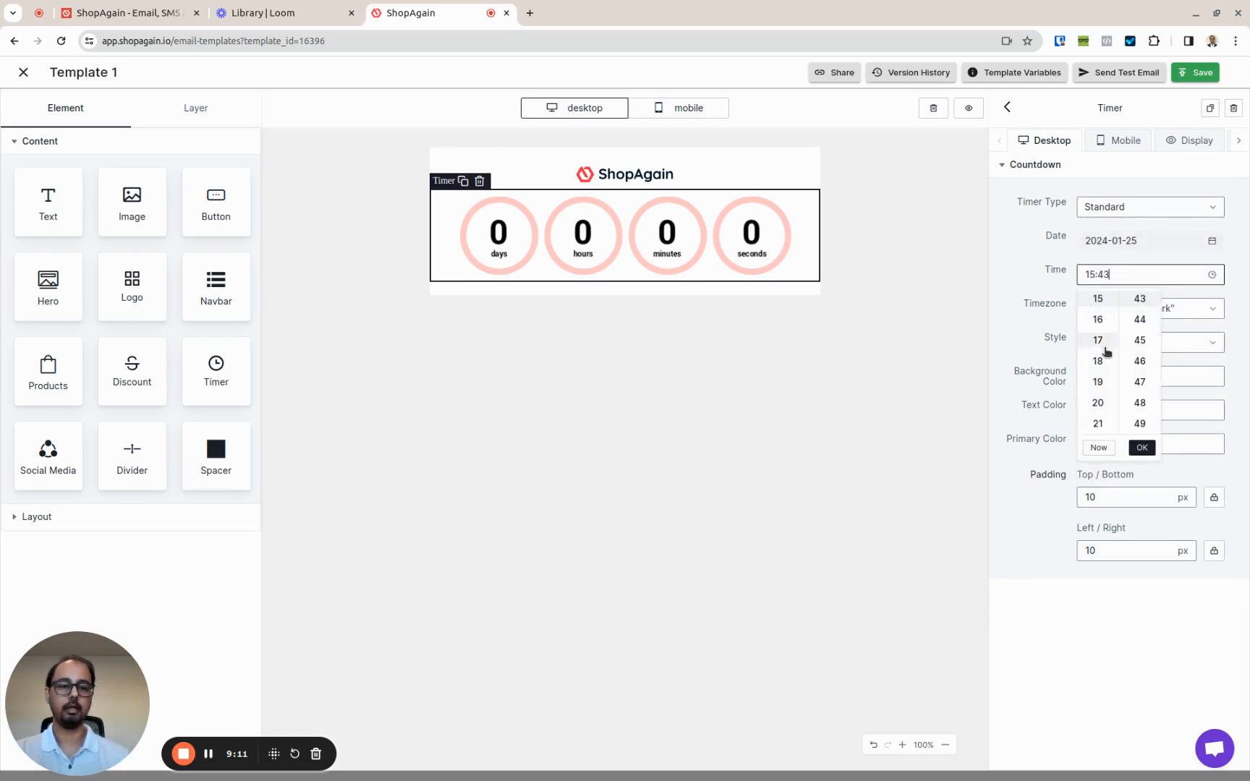
click(1027, 272)
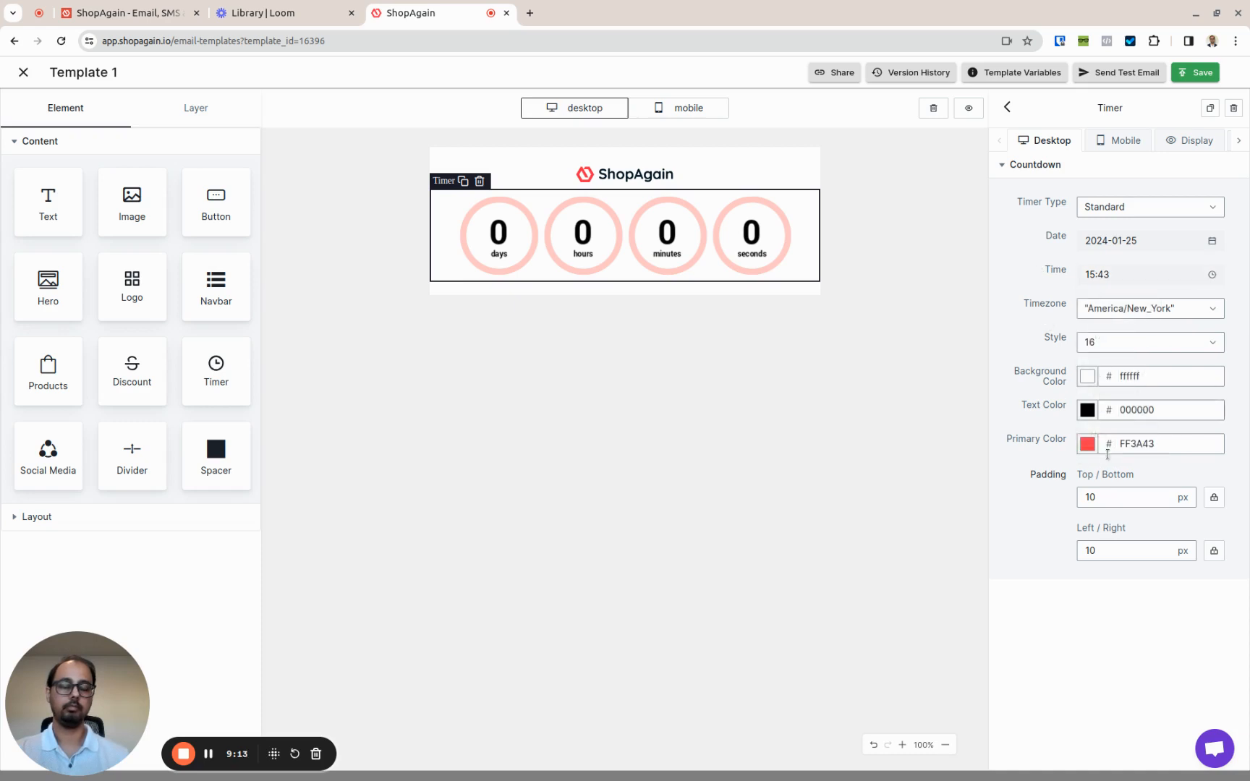
Try countdown style 5 on the Timer block and switch it to style 1.
click(1132, 342)
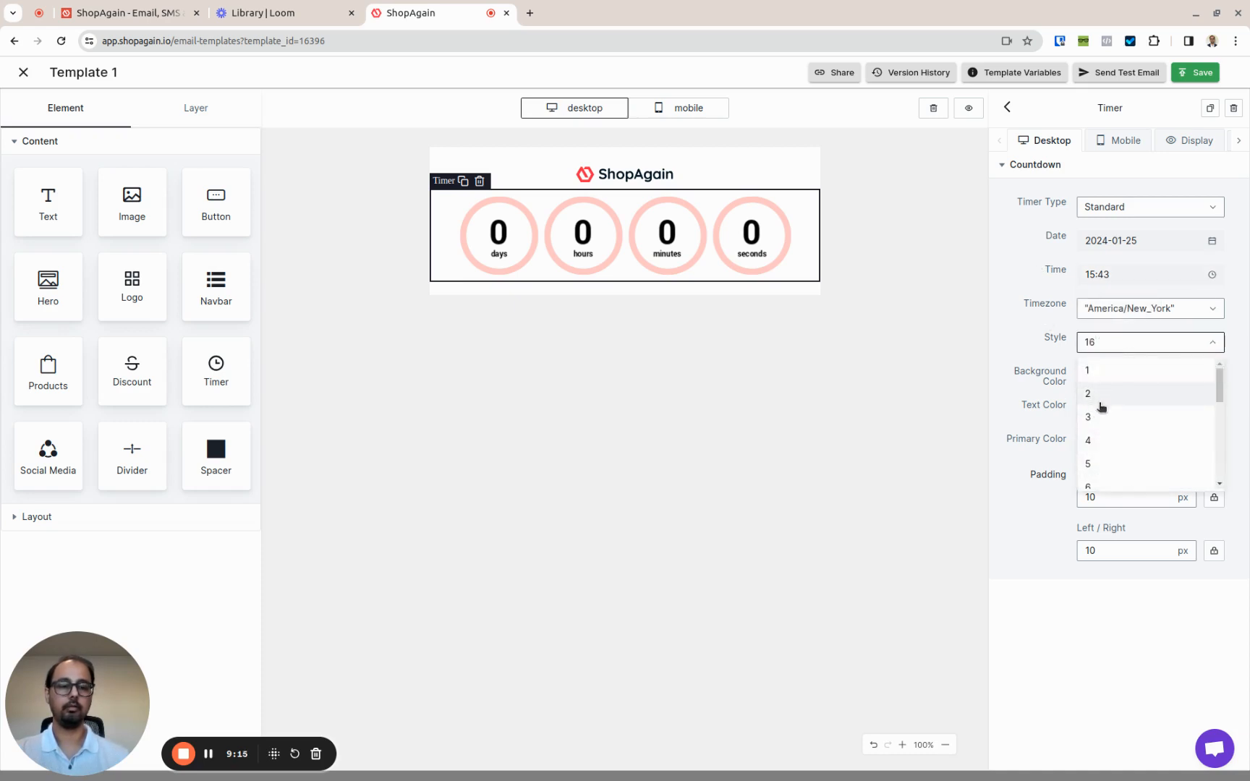
click(1100, 463)
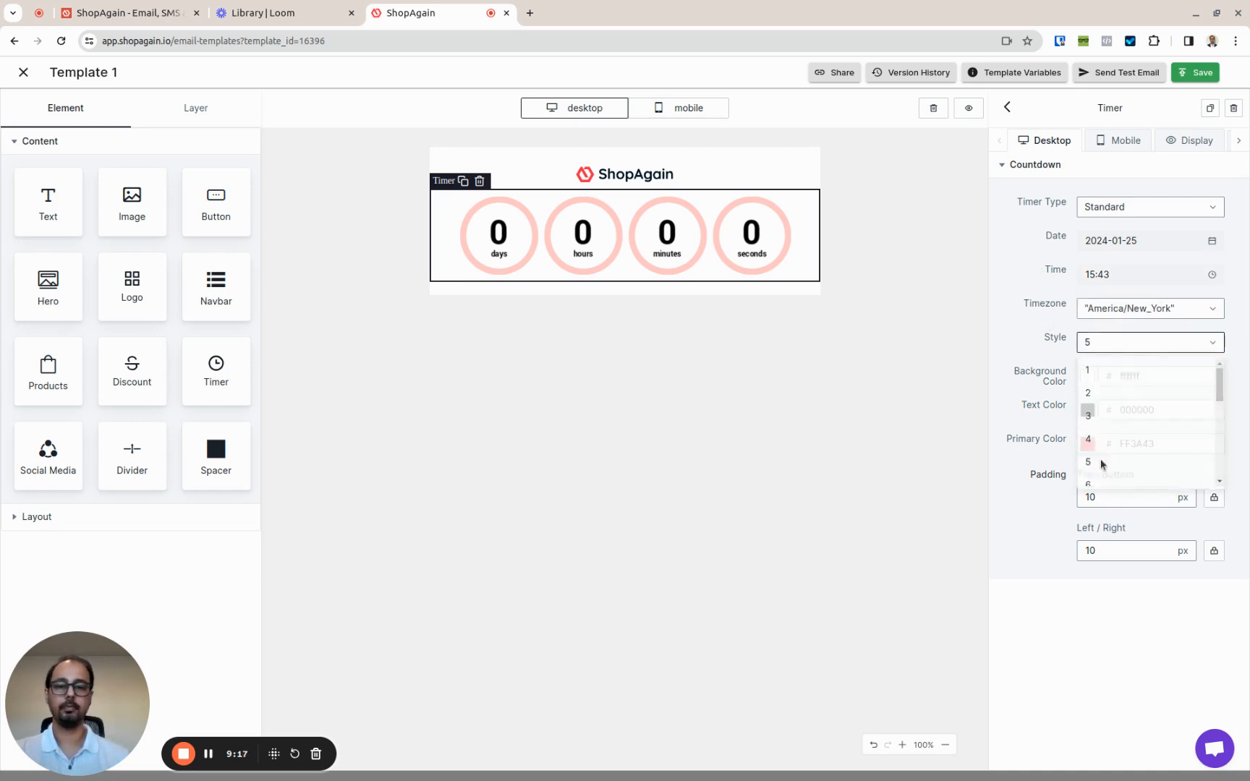
click(1137, 348)
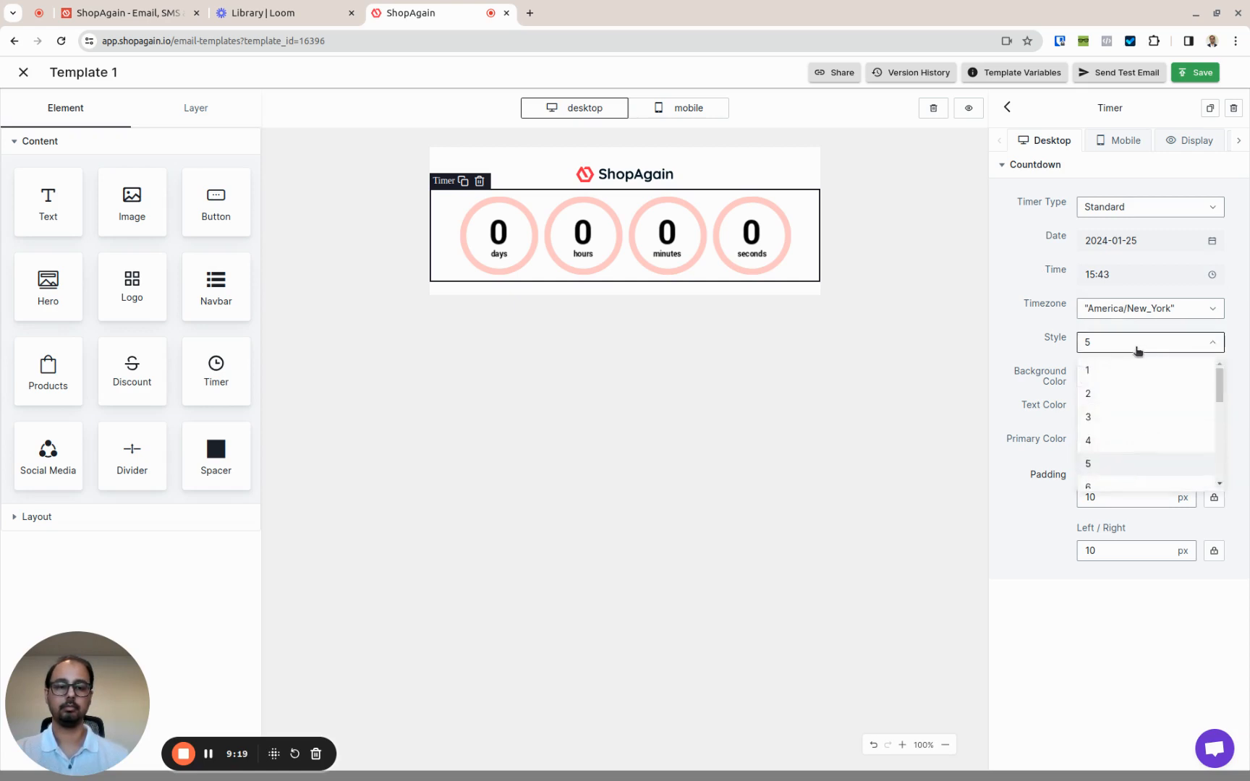
click(1099, 371)
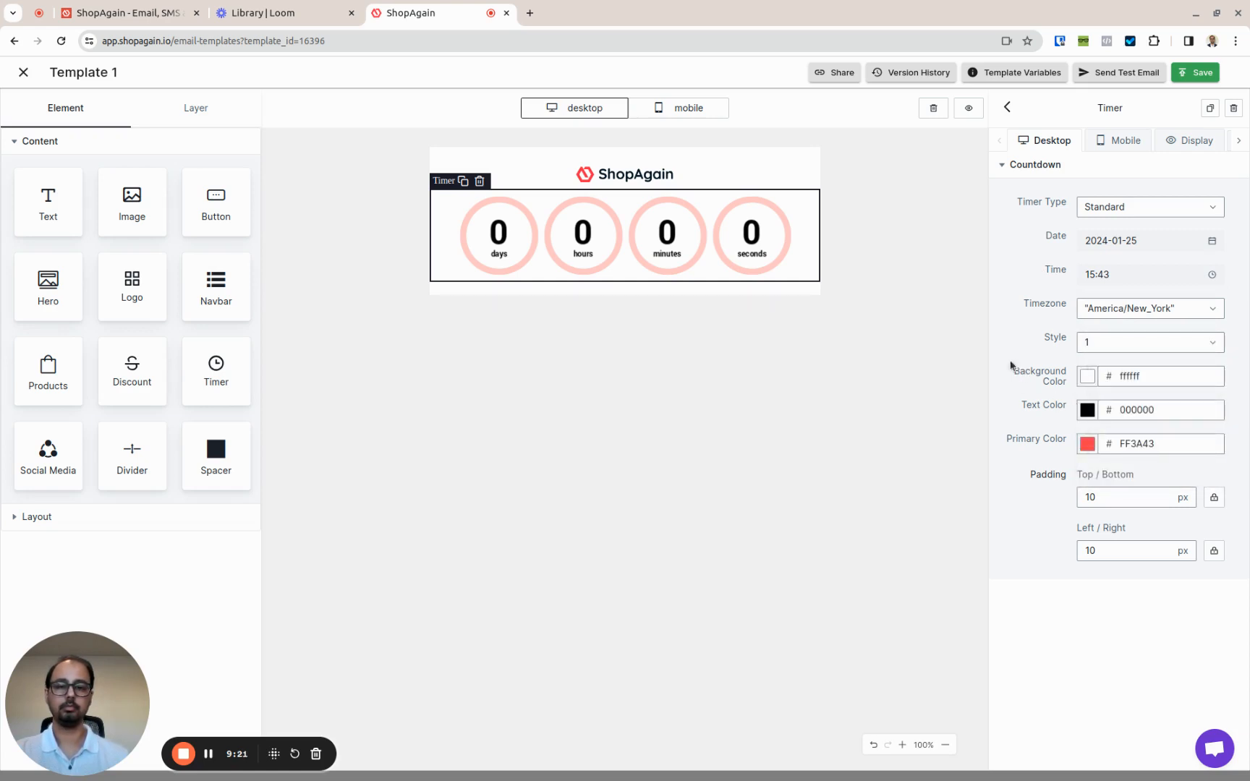
Set the Timer's timezone to Africa/Abidjan and its style to 2.
click(1123, 315)
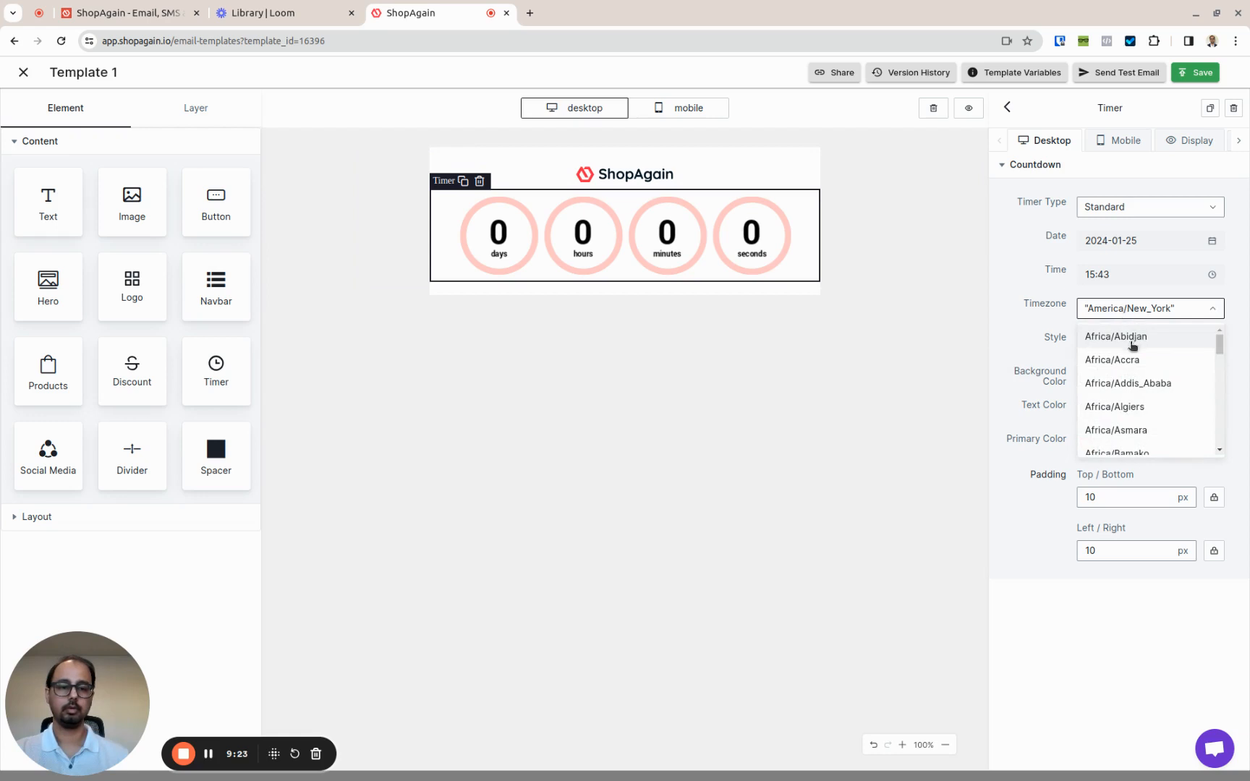
click(1130, 340)
click(1114, 344)
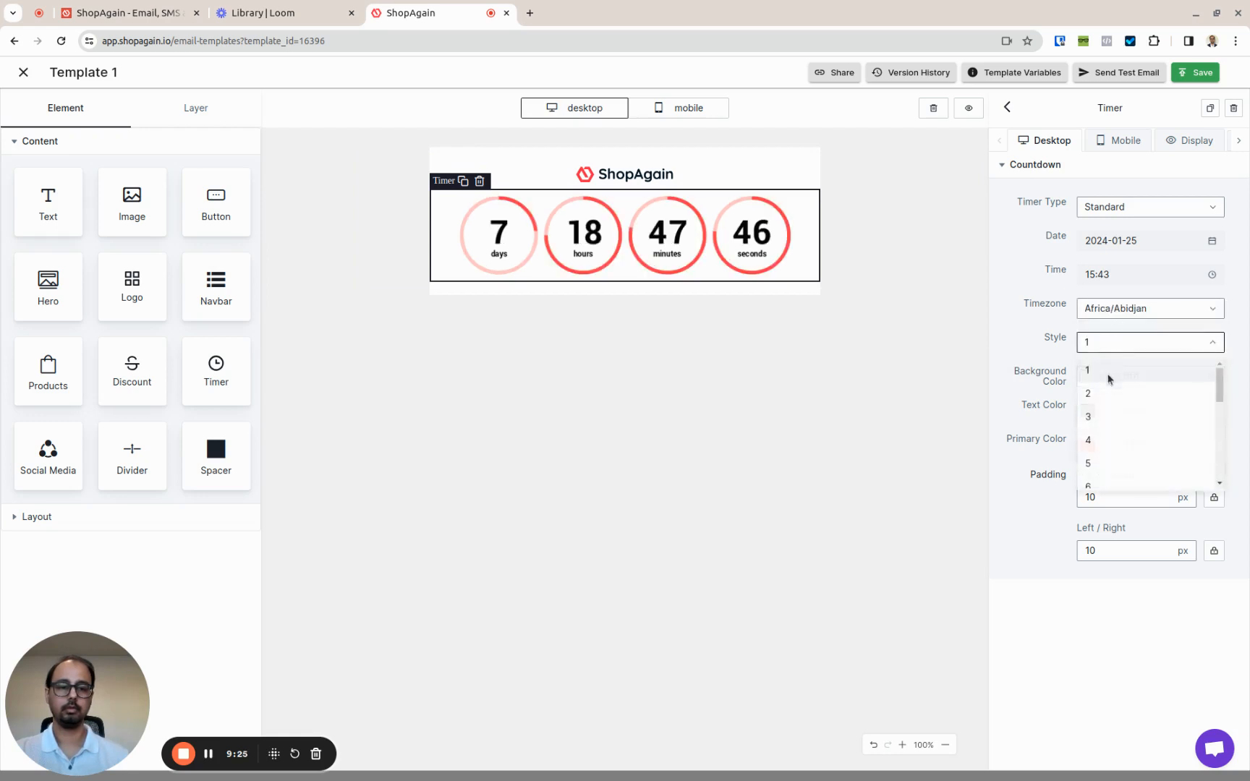
click(1102, 394)
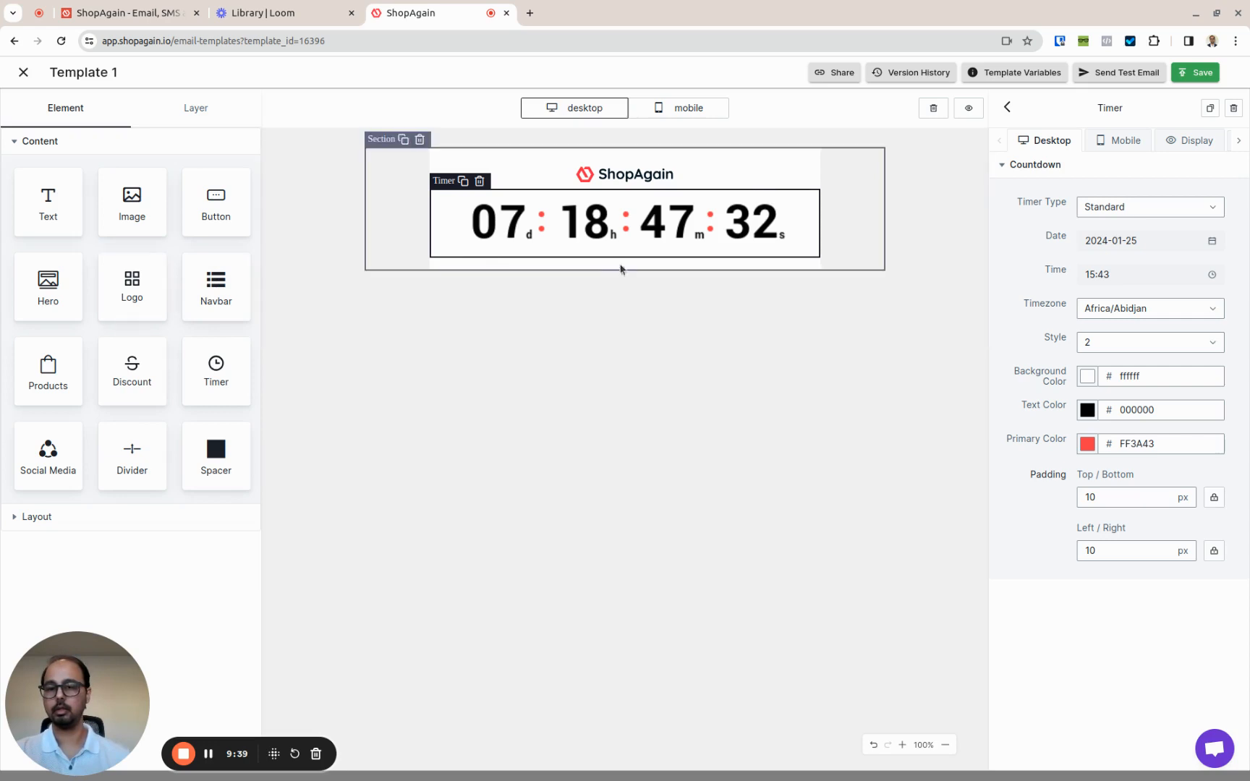
Delete the Timer block and add a Text block directly below the ShopAgain logo.
click(479, 181)
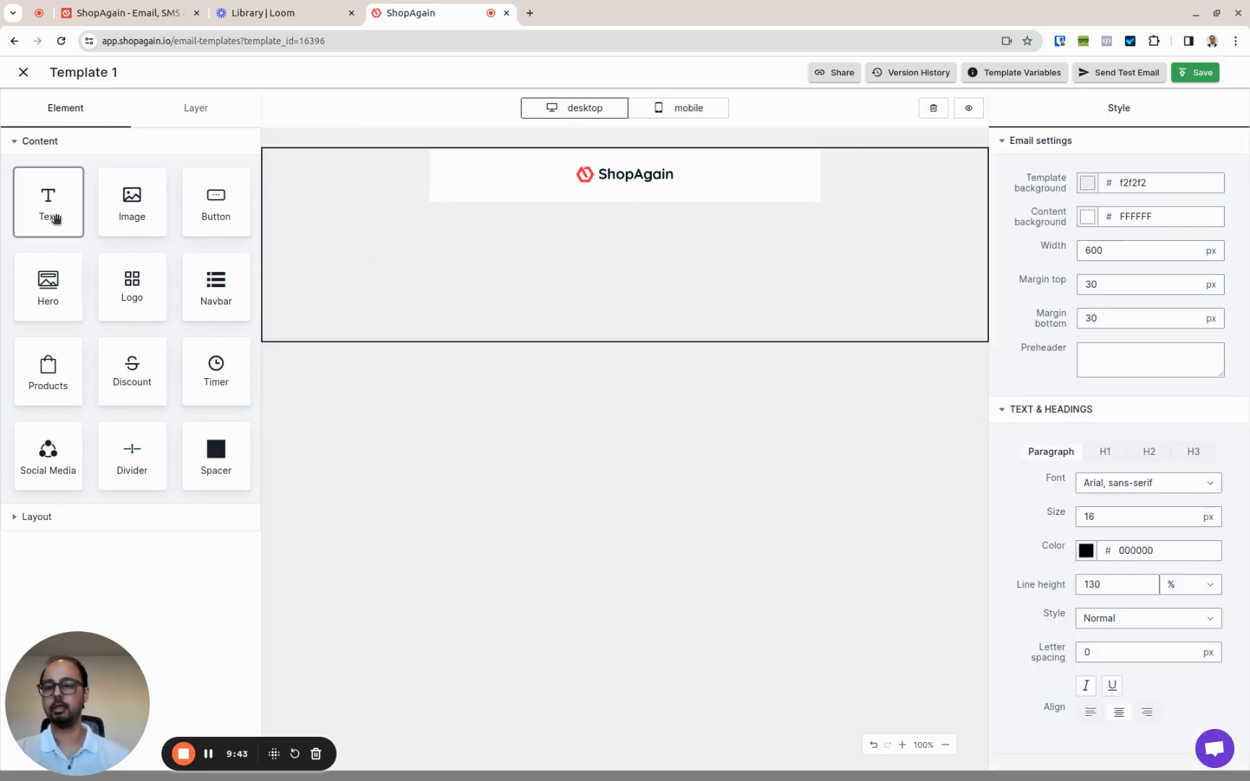
drag(52, 217, 593, 200)
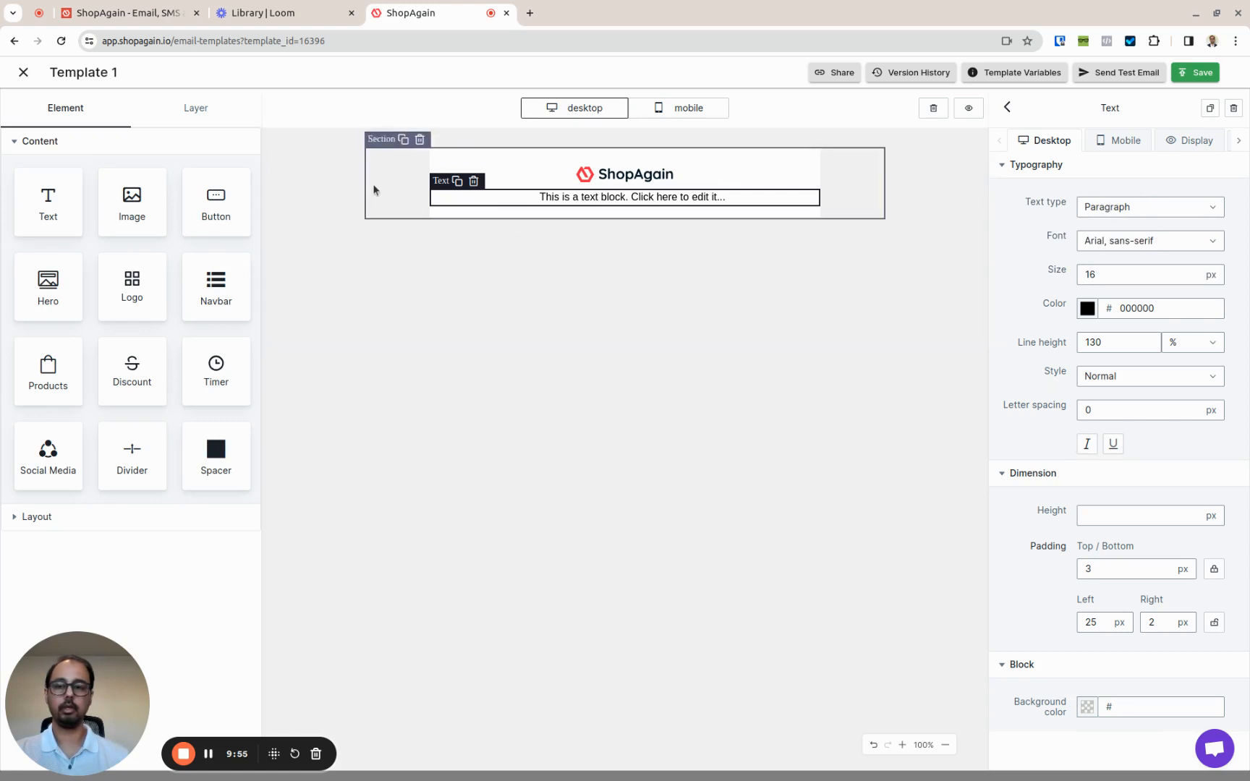
Try Heading 1 as the Text block's text type and switch it to Heading 2.
click(1156, 210)
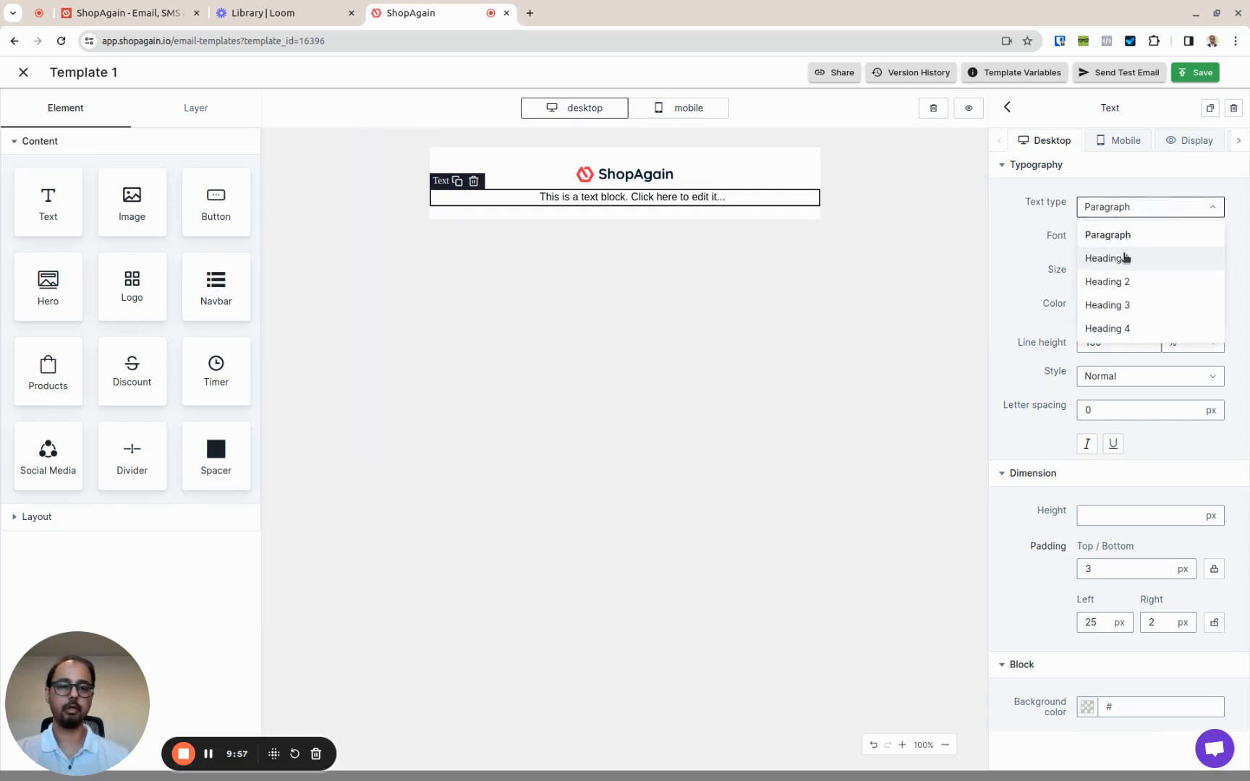
click(1123, 257)
click(1123, 214)
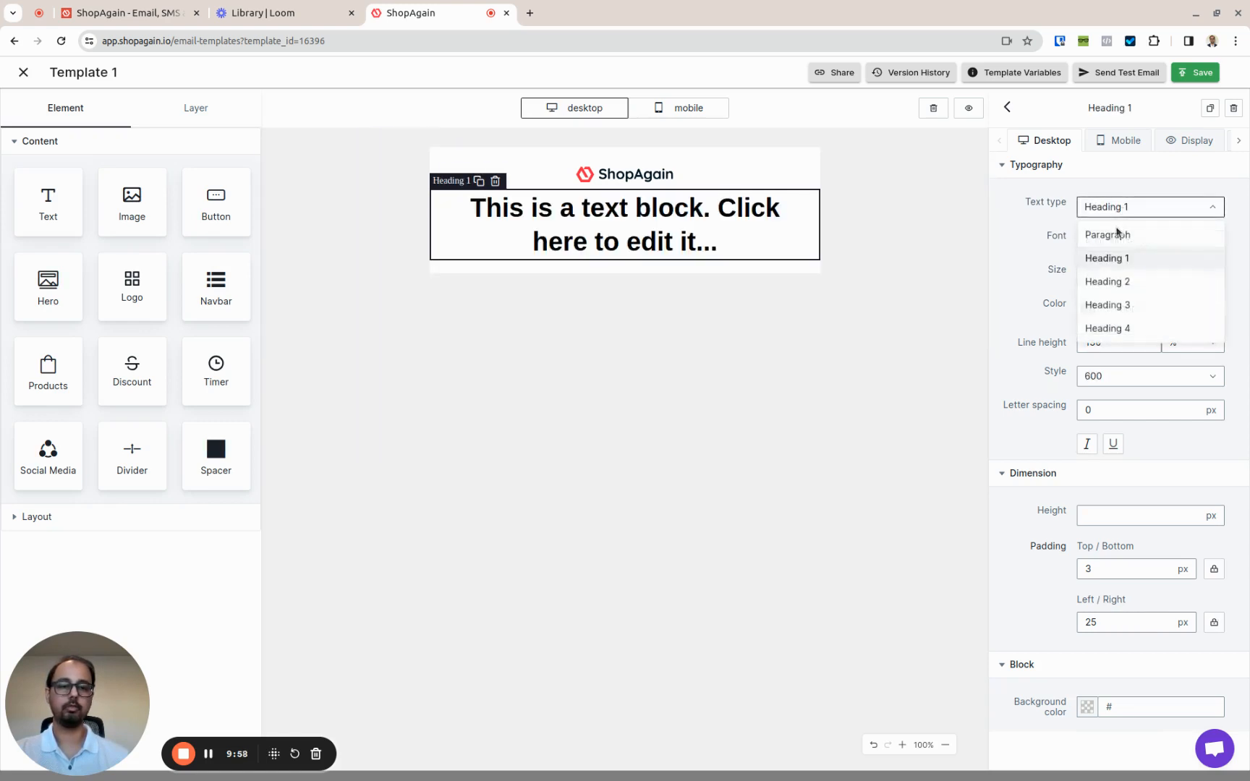
click(1109, 281)
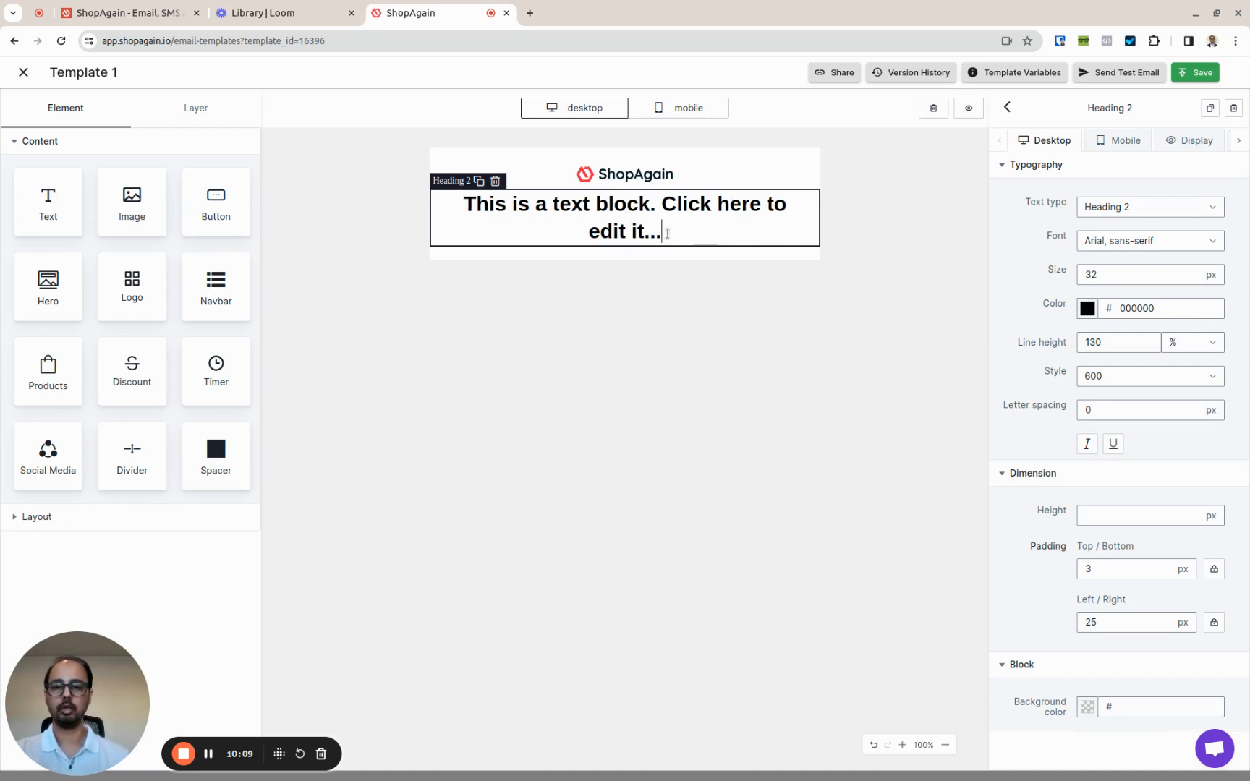
drag(668, 233, 595, 206)
click(714, 232)
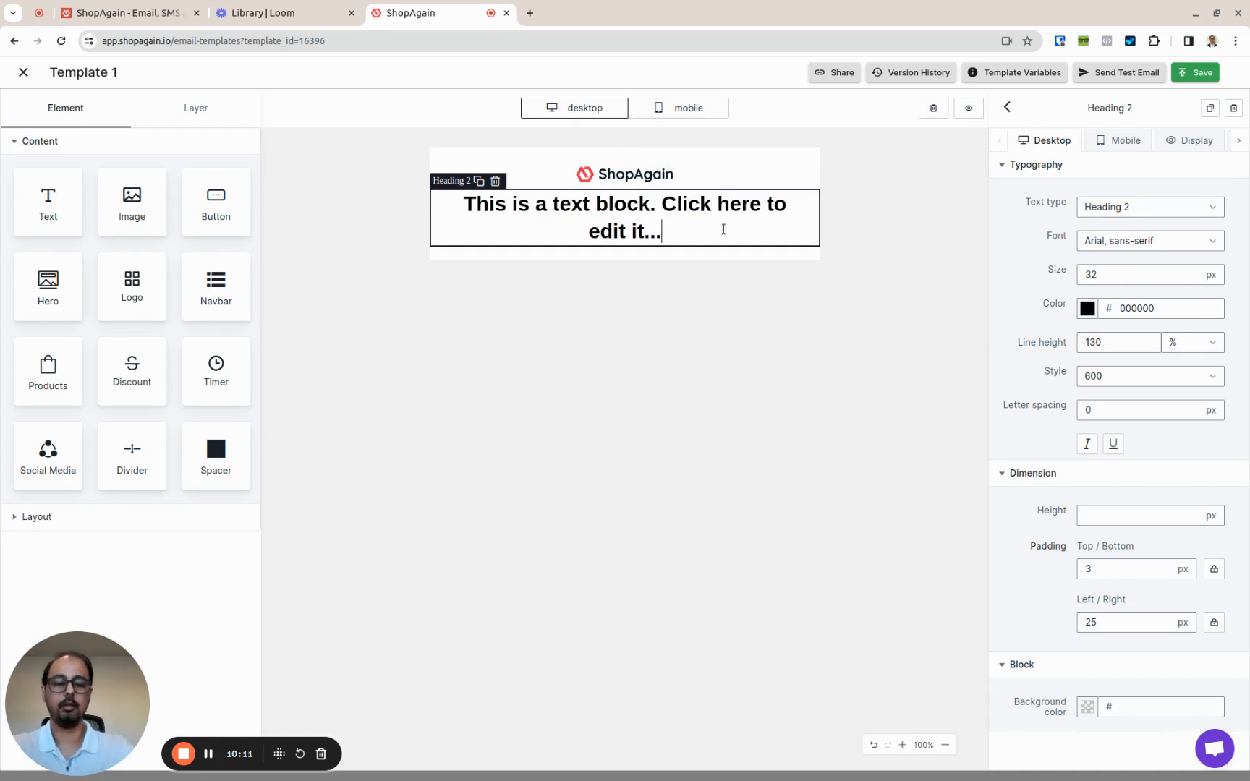
key(Return)
key(Return)
text(sdkfjskfj)
key(BackSpace)
key(BackSpace)
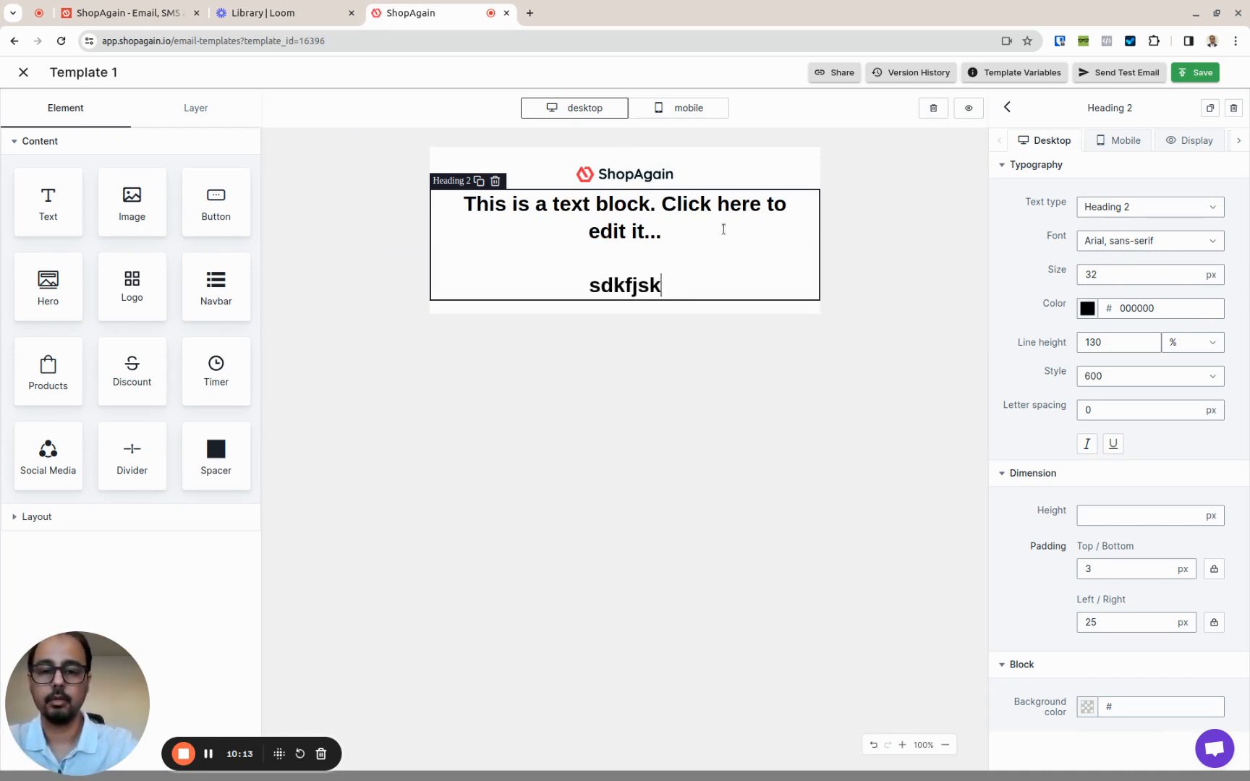
key(BackSpace)
key(BackSpace)
key(BackSpace)
key(BackSpace)
key(BackSpace)
key(BackSpace)
key(BackSpace)
key(BackSpace)
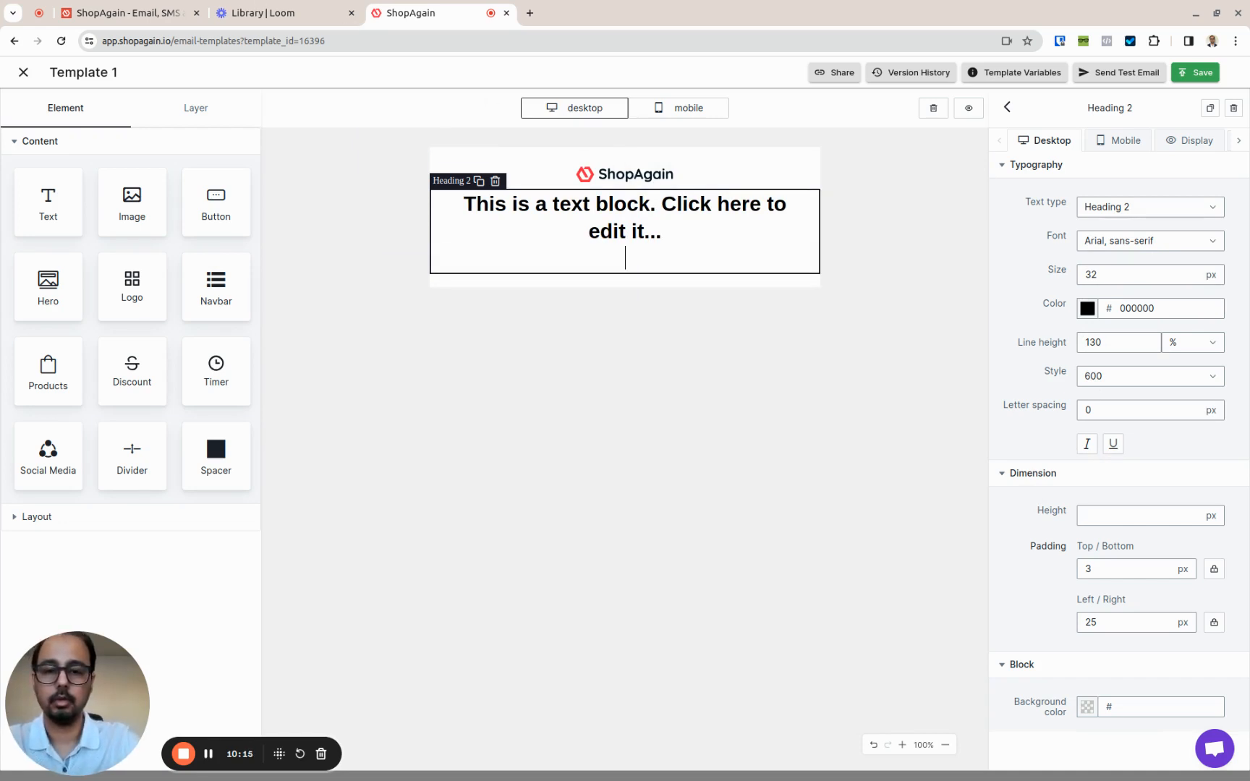
Add the line "Check us out at ShopAgain.com" to the heading, one blank line below its placeholder sentence.
key(Return)
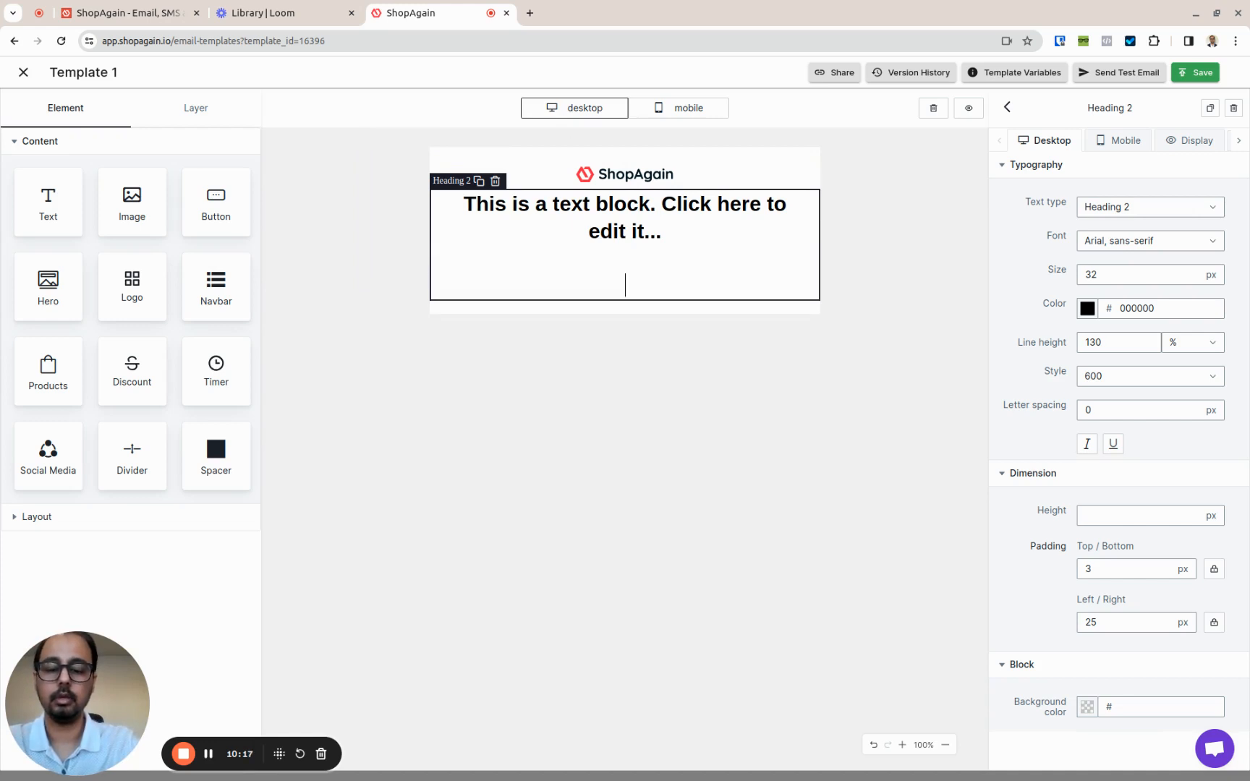
text(Th)
key(BackSpace)
key(BackSpace)
text(heck)
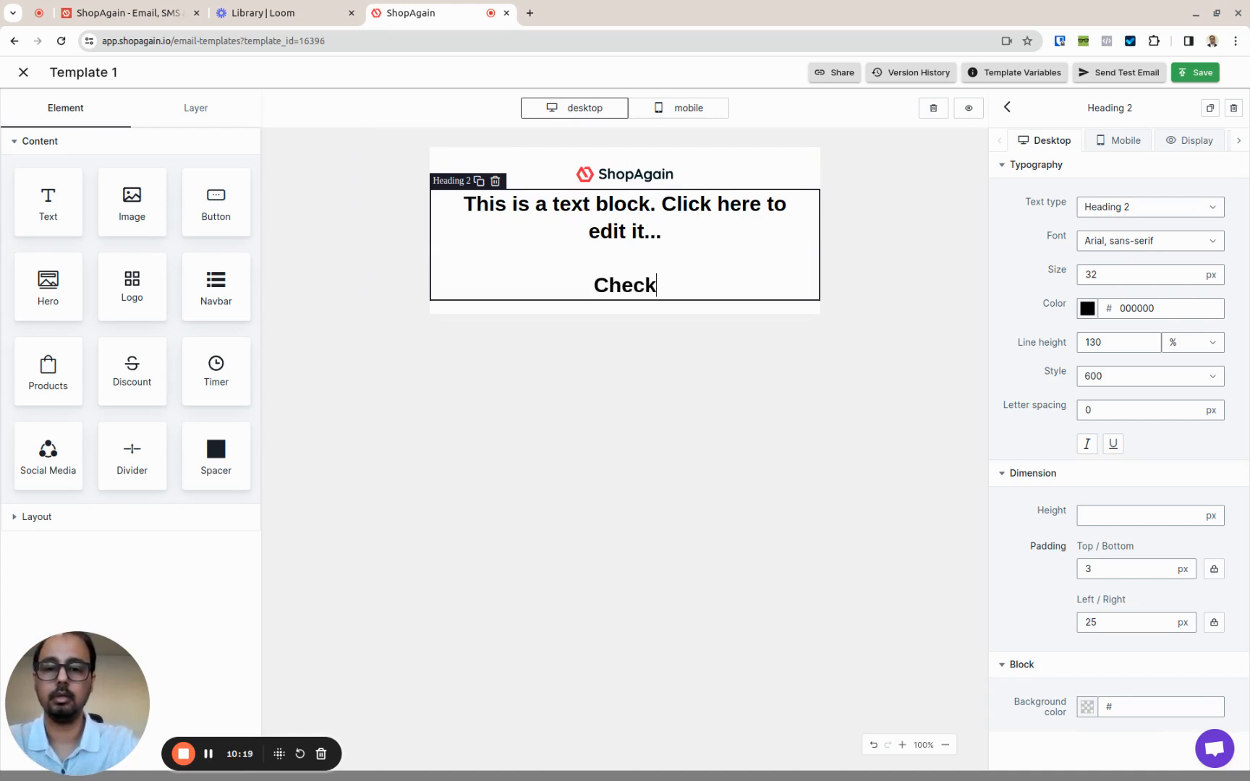
text( us o)
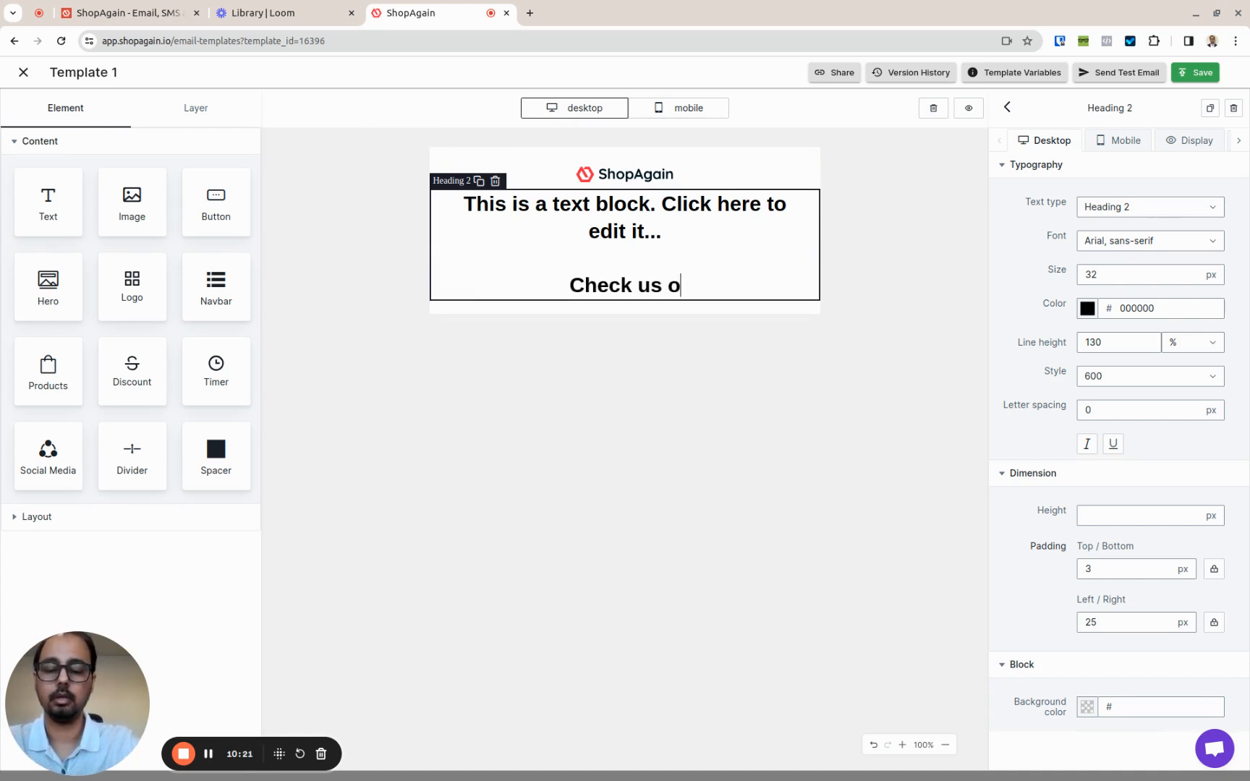
text(ut at )
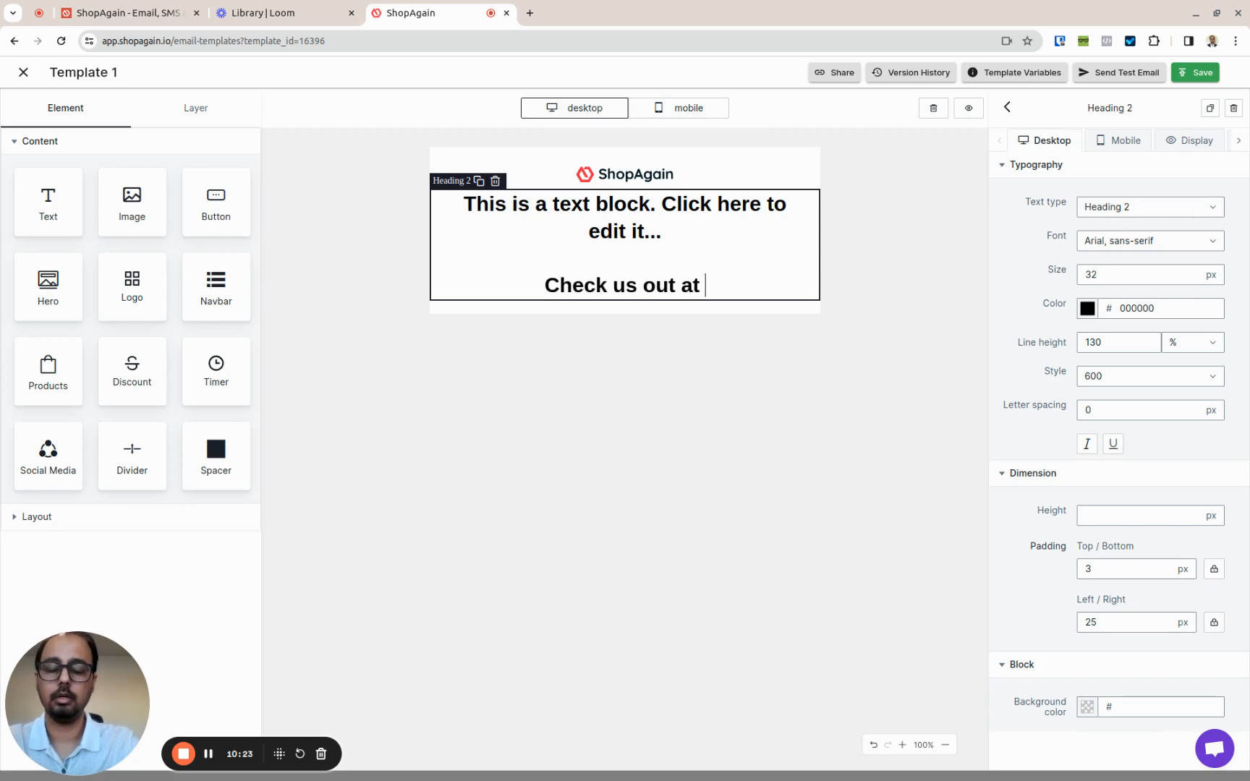
text(ShopAgain.com)
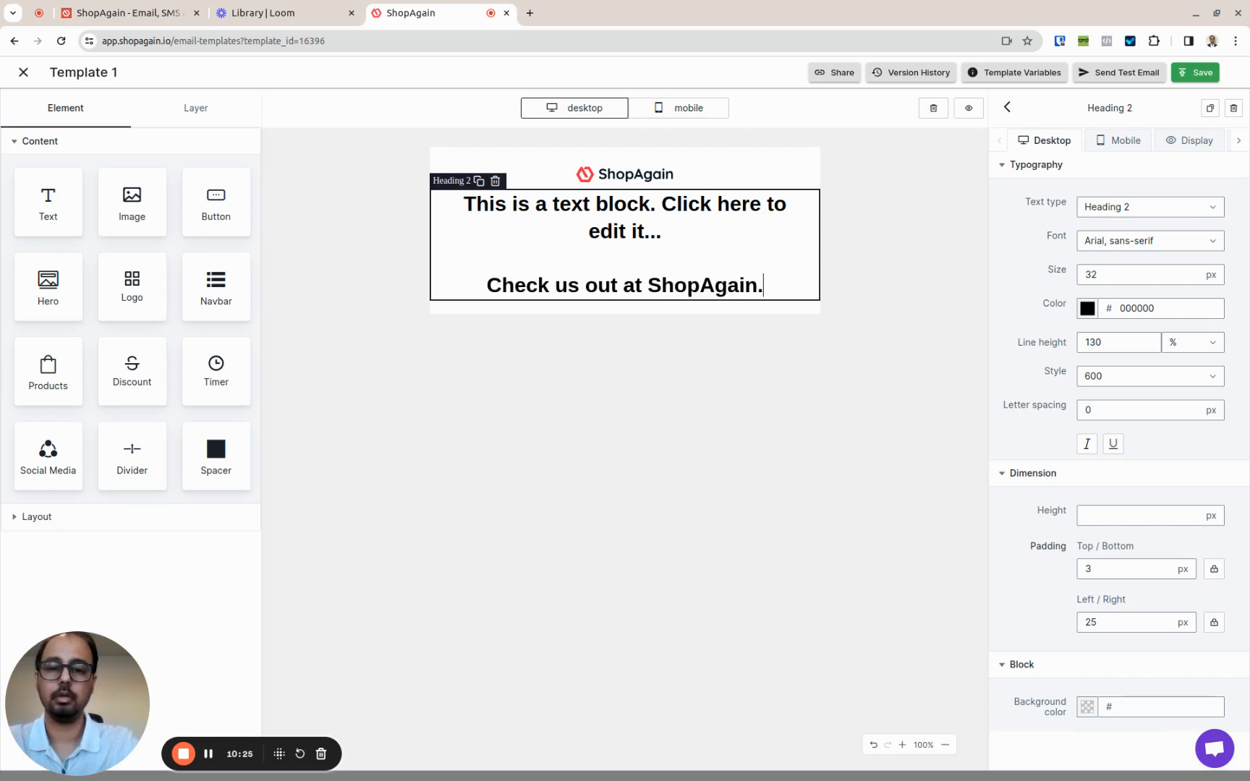
key(shift+Left)
key(shift+Left)
key(shift+Left)
key(shift+Left)
key(shift+Left)
key(shift+Left)
key(shift+Left)
key(shift+Left)
key(shift+Left)
key(shift+Left)
key(shift+Left)
key(shift+Left)
key(shift+Left)
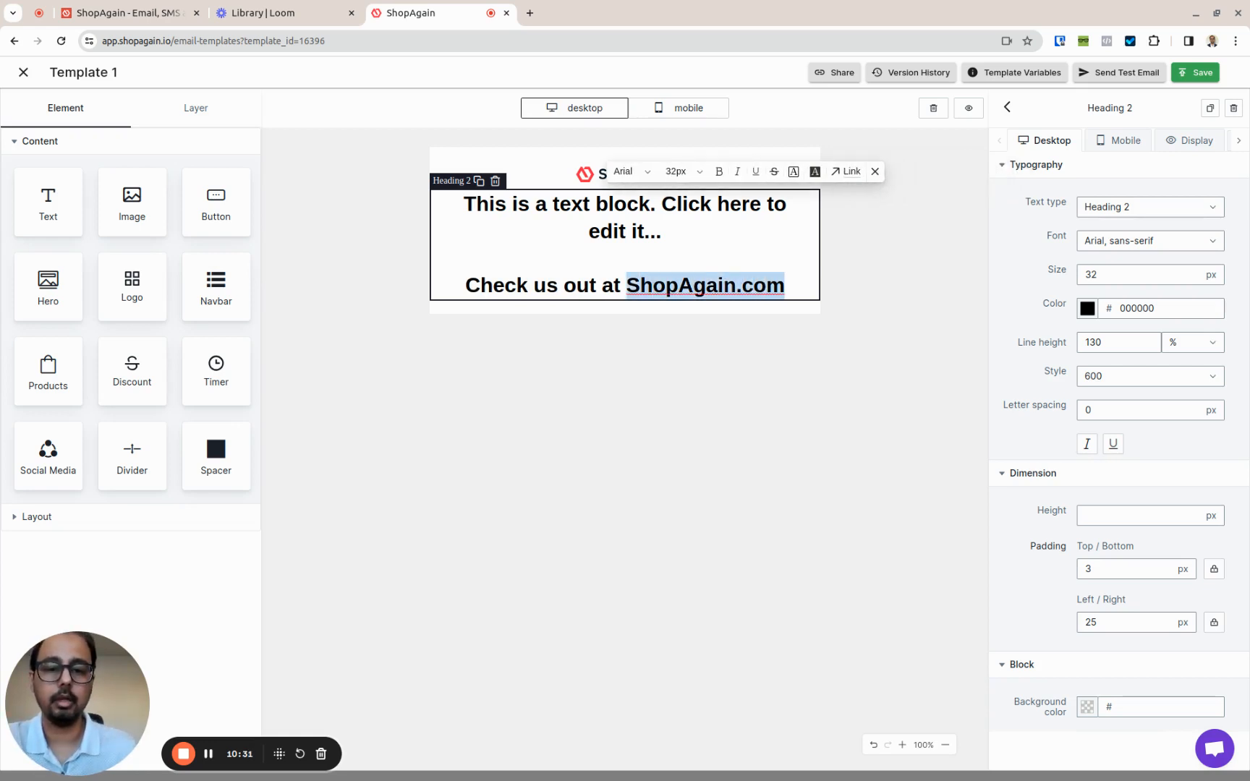
click(845, 171)
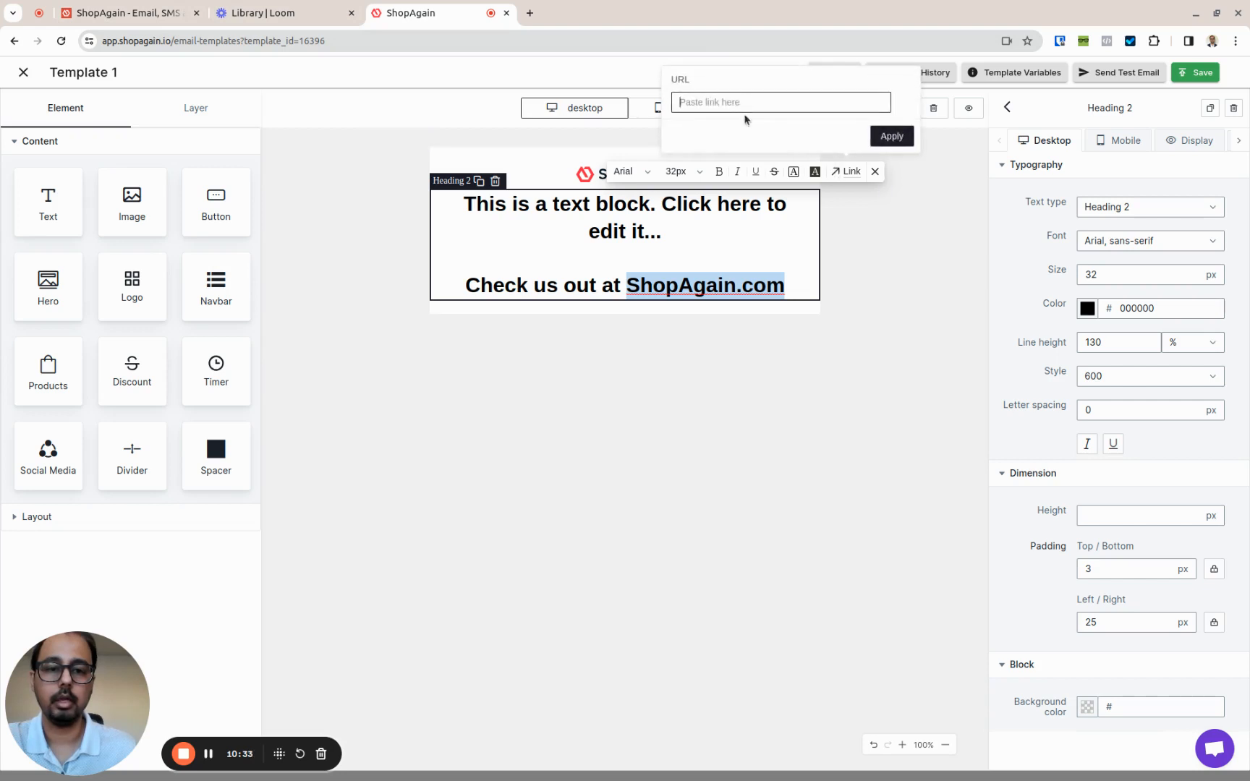
text(https://shopagain.com)
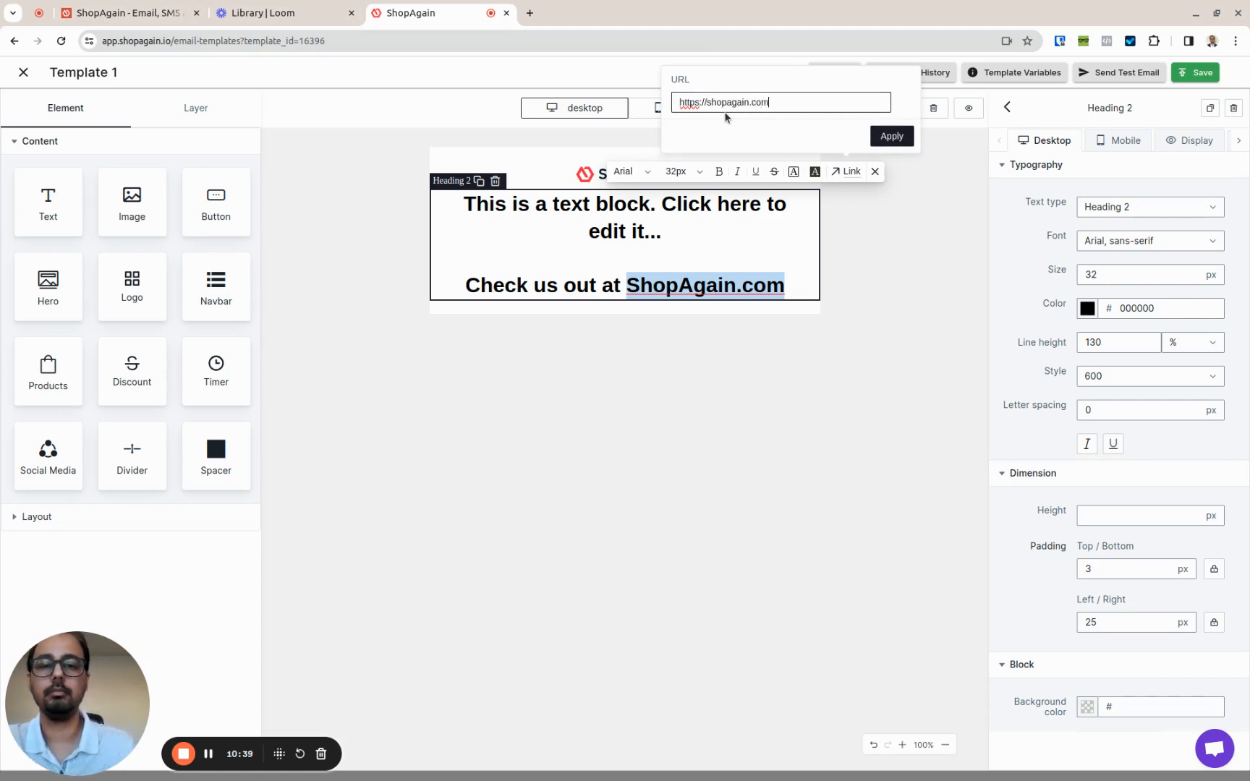
click(887, 138)
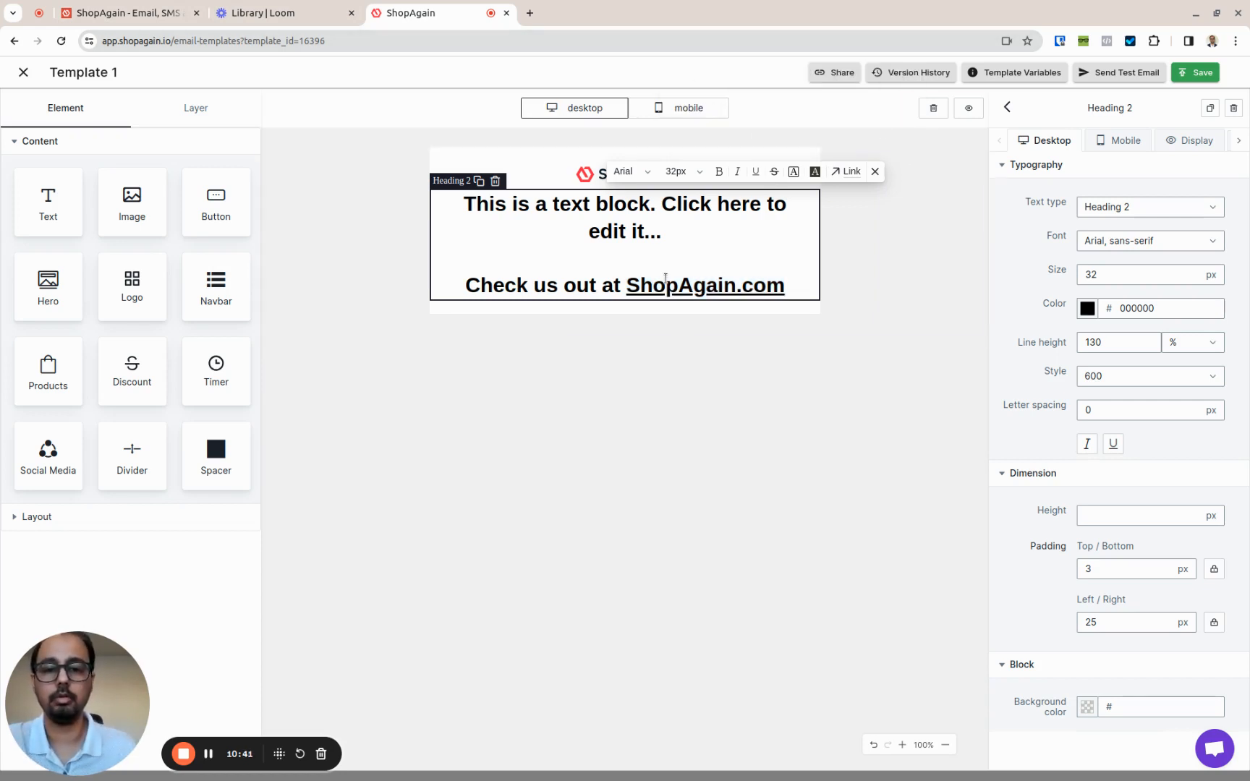
Delete the placeholder sentence "This is a text block. Click here to edit it..." from the heading and deselect the block.
click(668, 242)
drag(669, 242, 478, 204)
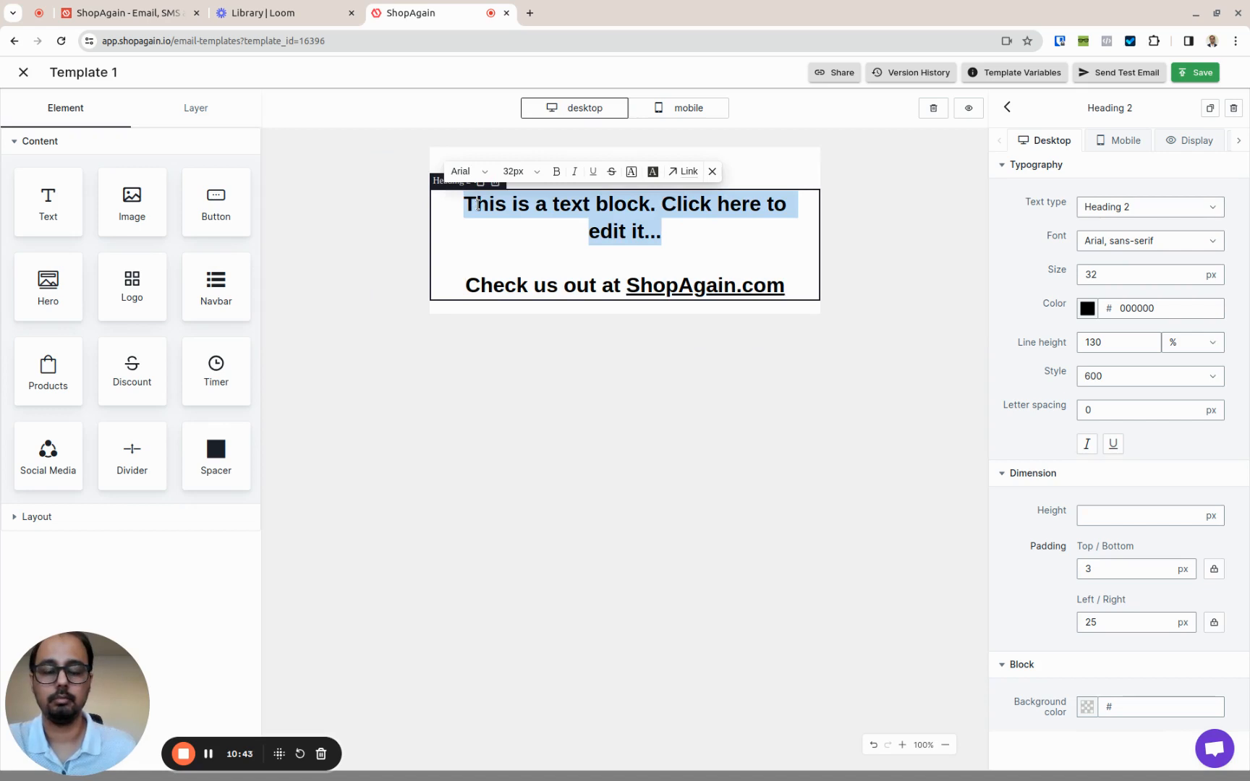
key(BackSpace)
click(926, 263)
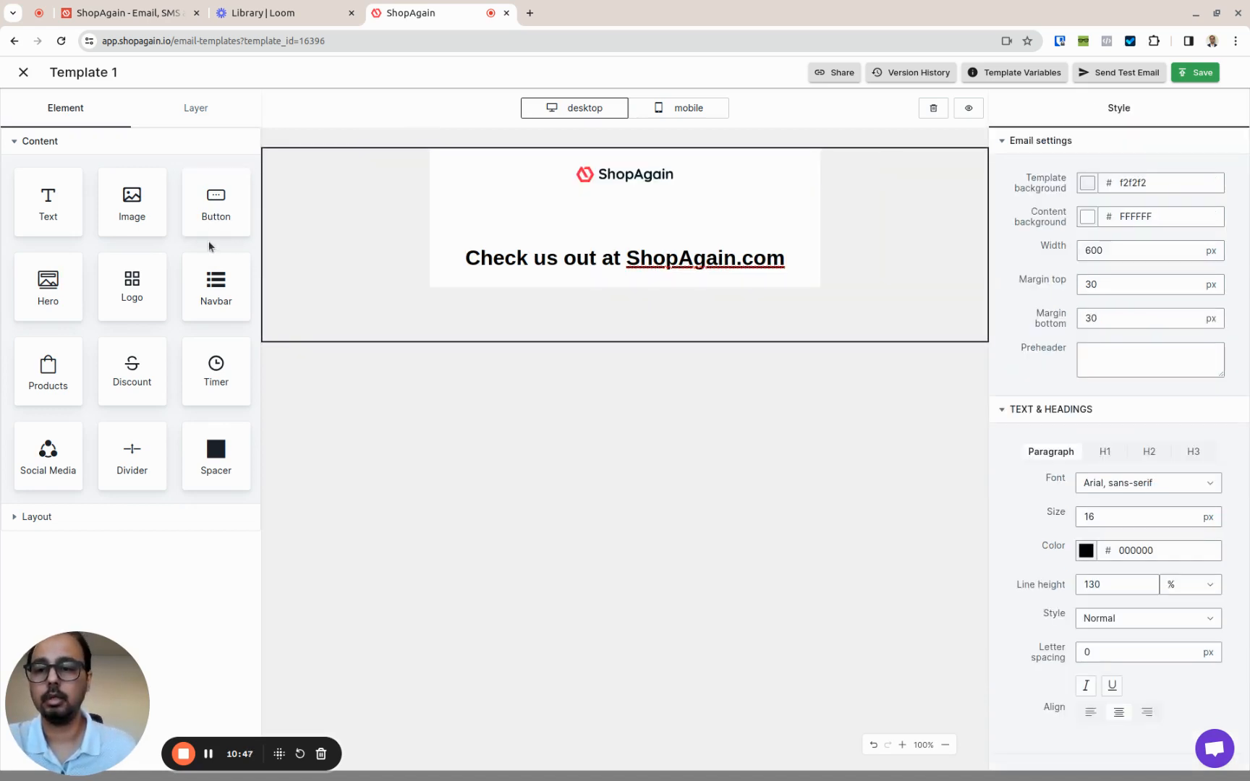
Replace the heading block with a new Text block directly below the logo and clear its placeholder text.
drag(72, 224, 571, 287)
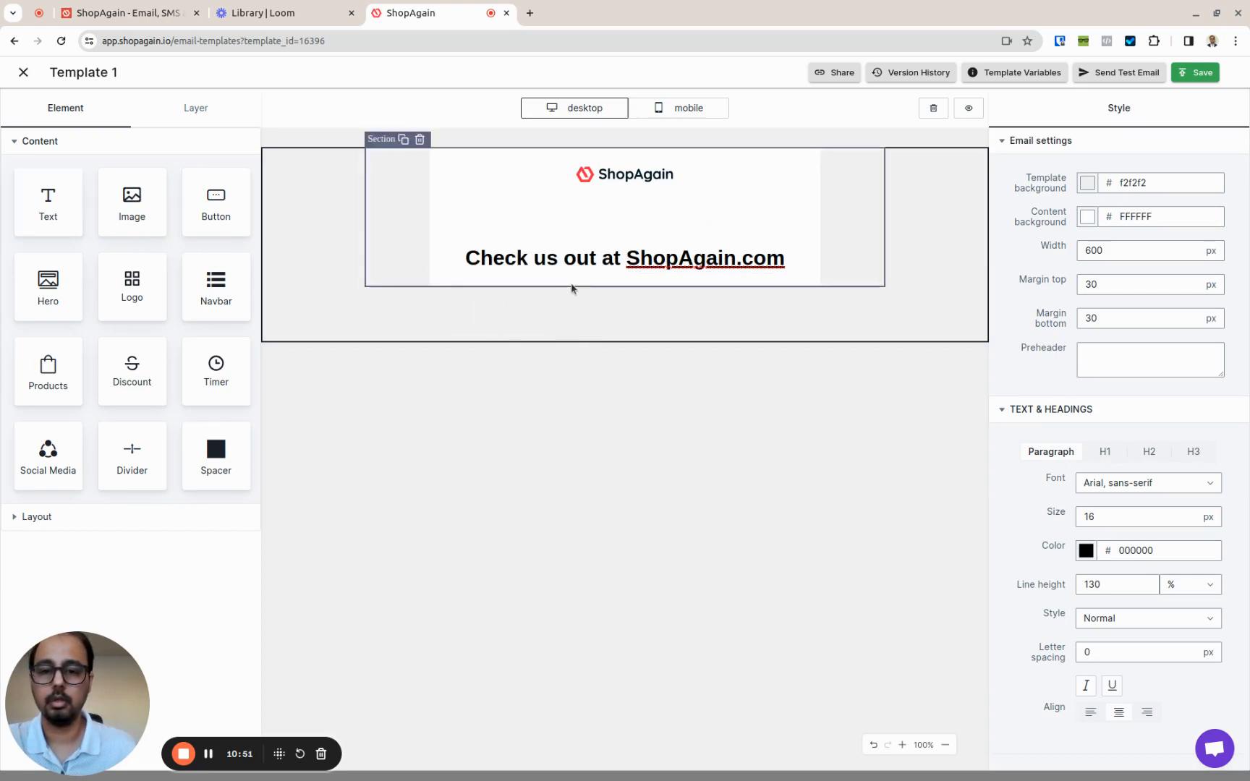
click(636, 260)
click(496, 181)
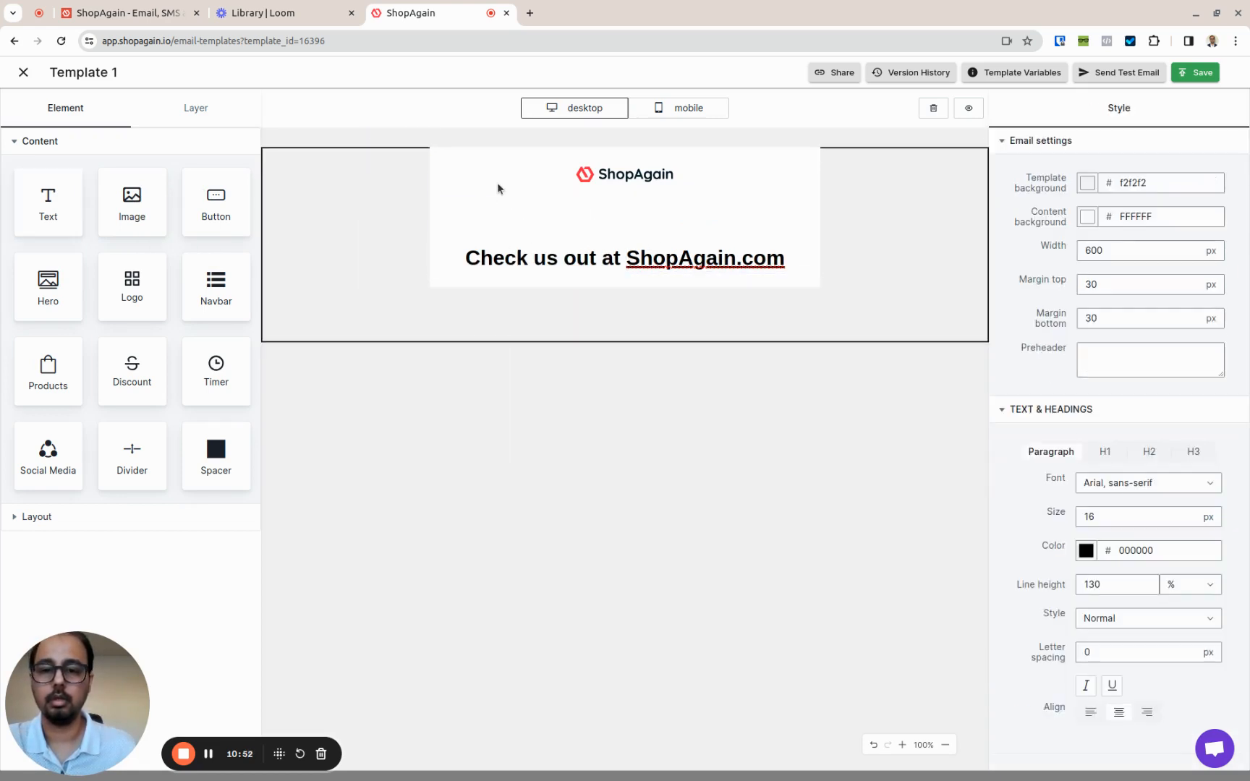
drag(48, 199, 608, 188)
double_click(614, 198)
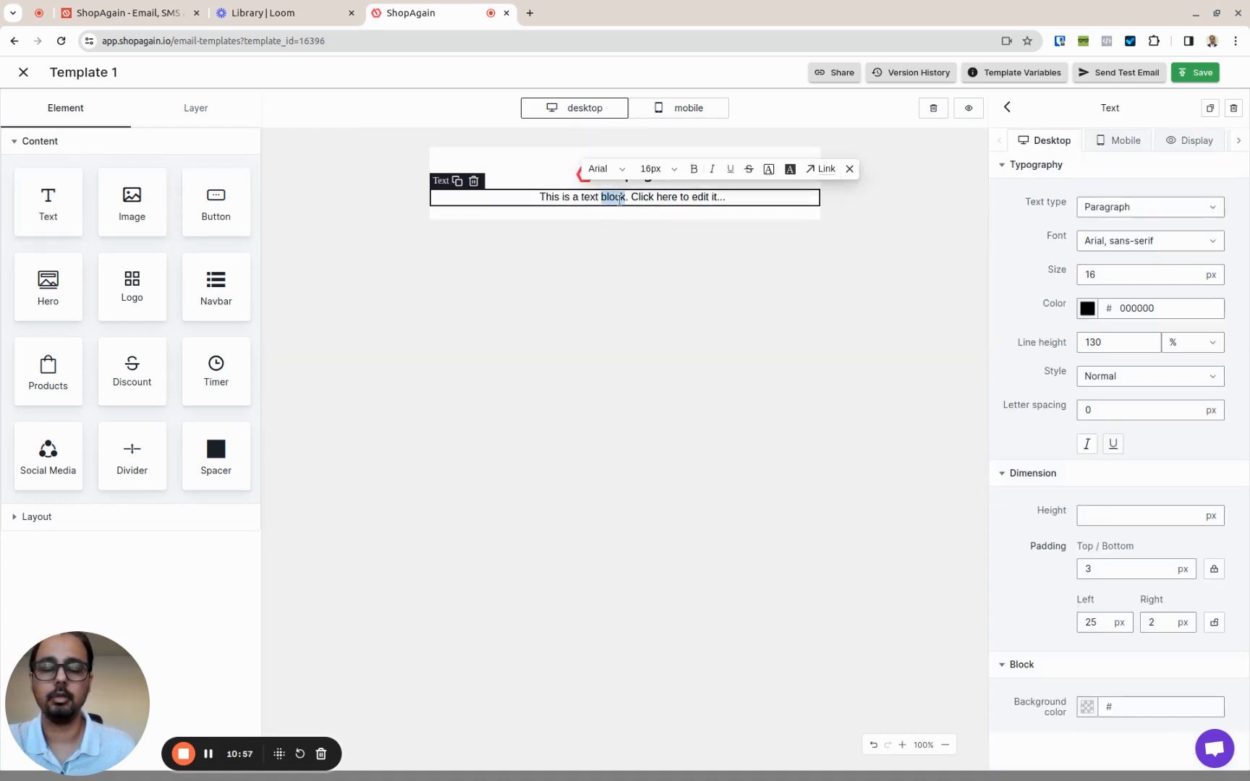
triple_click(621, 200)
key(BackSpace)
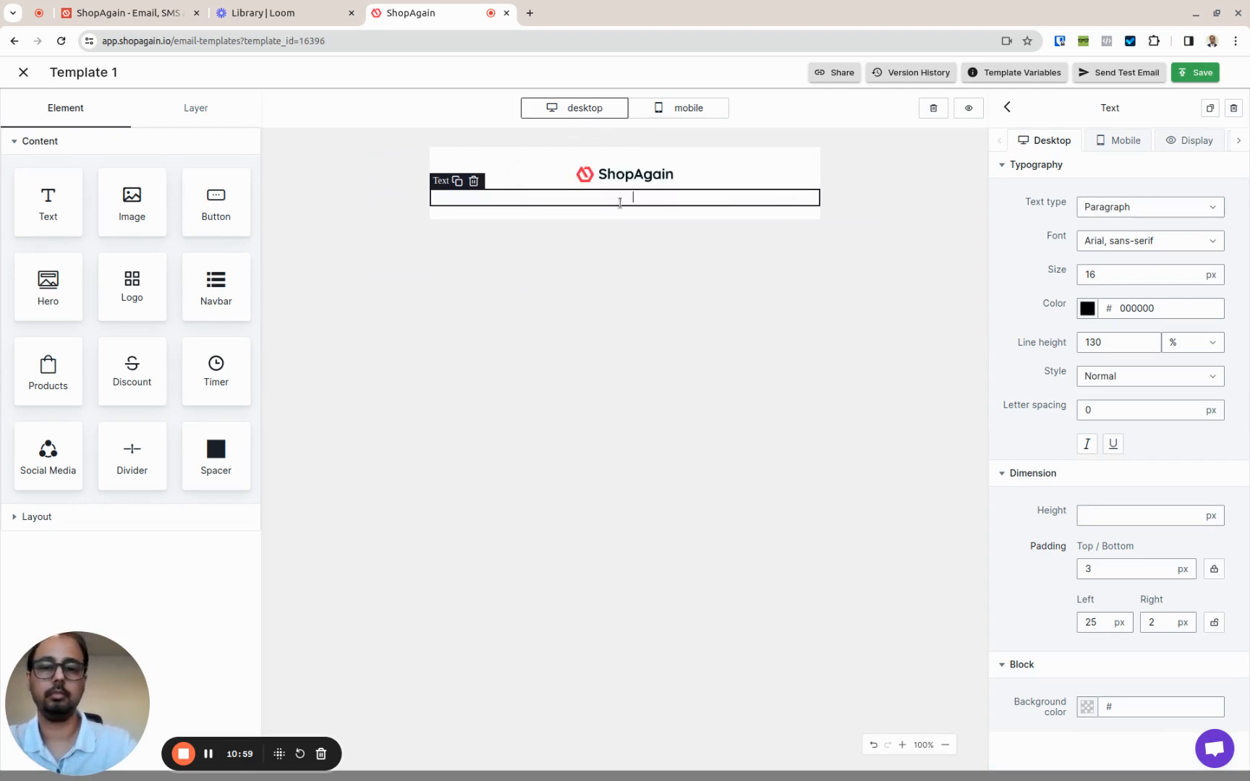
Look up the first-name template variable and enter the greeting "Hi {{FirstName}}," two lines down in the Text block.
click(996, 73)
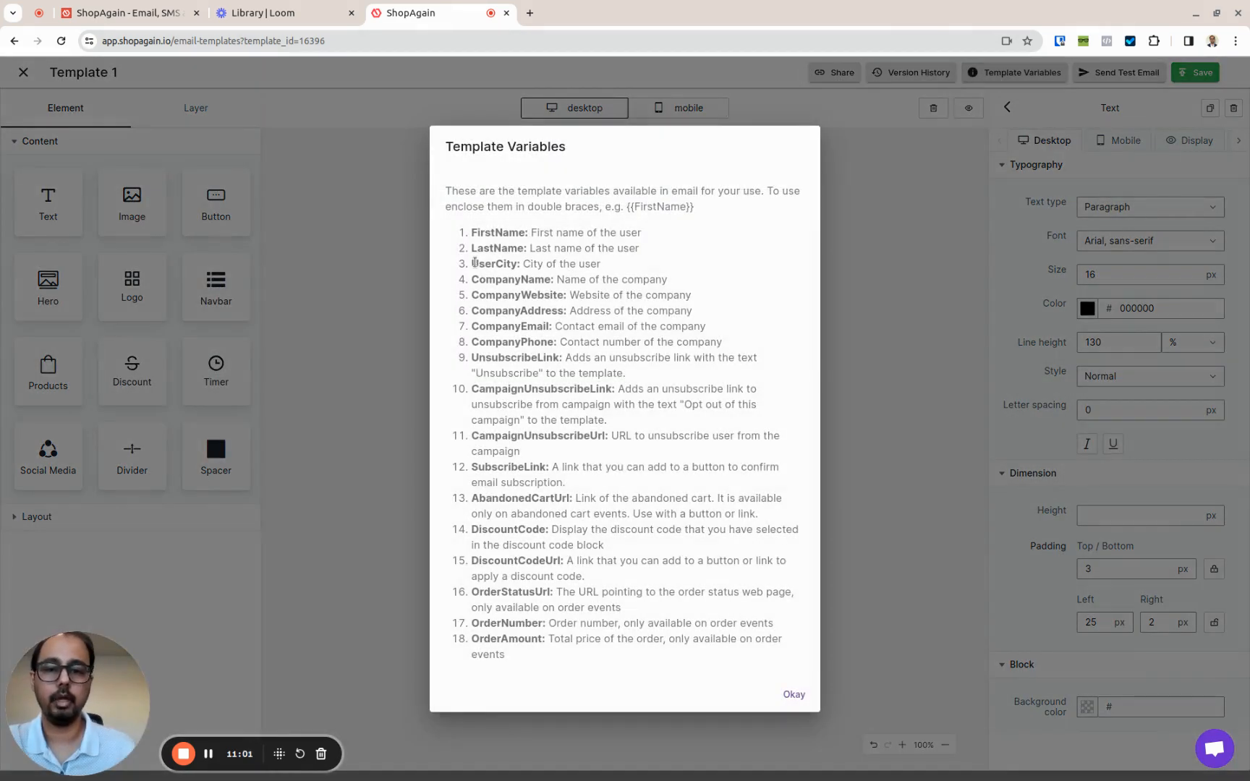
double_click(501, 235)
click(357, 212)
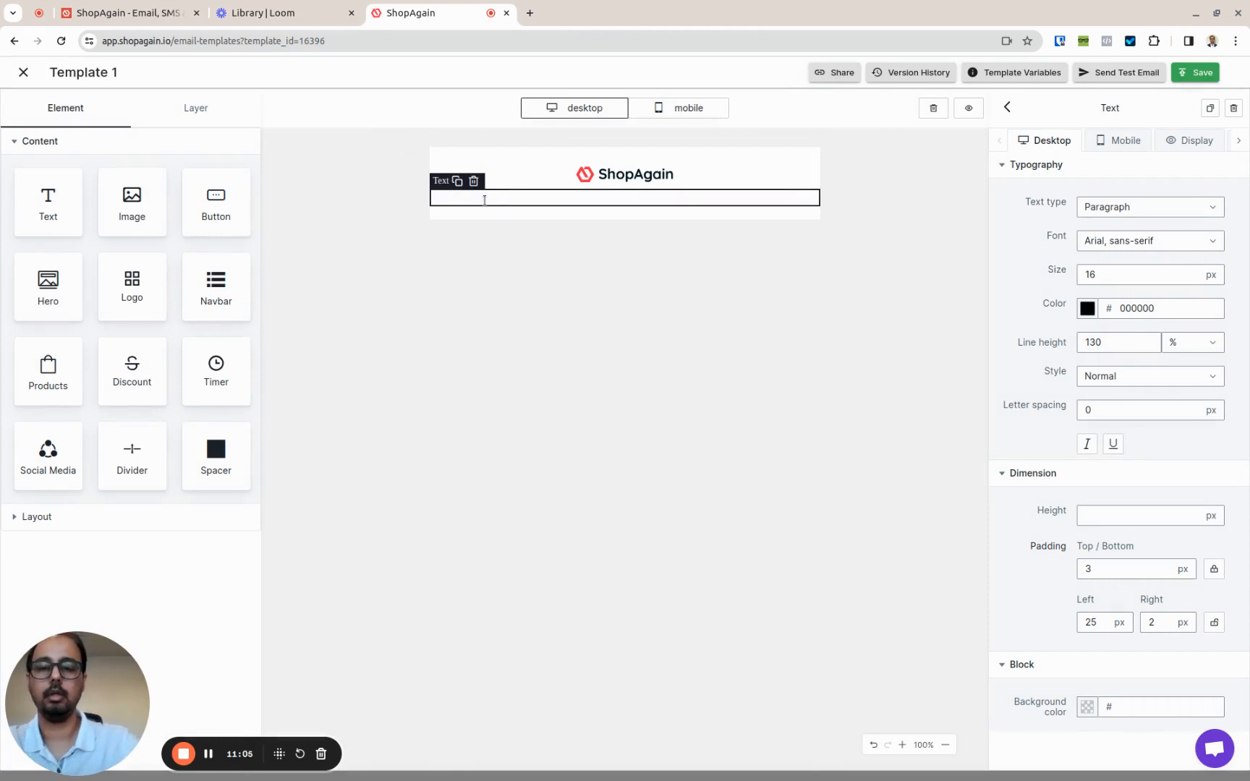
key(Return)
key(Return)
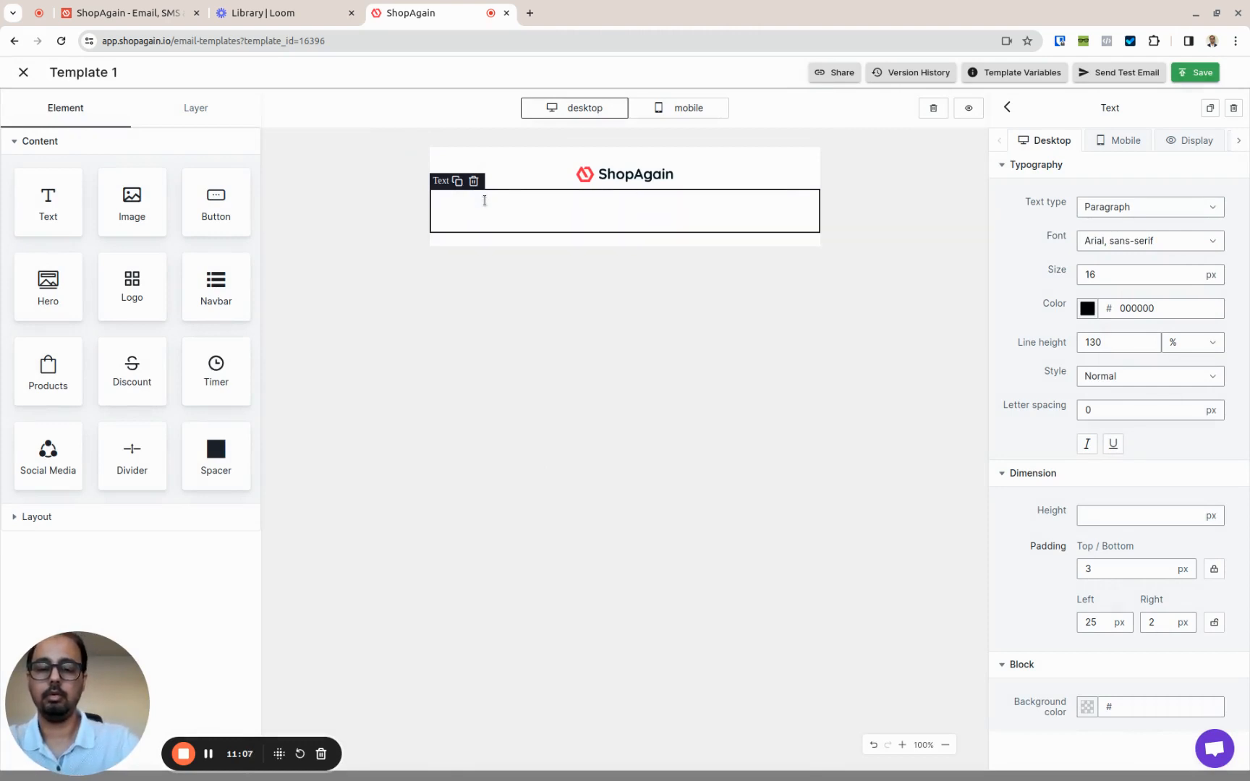
text(Hi {{FirstName)
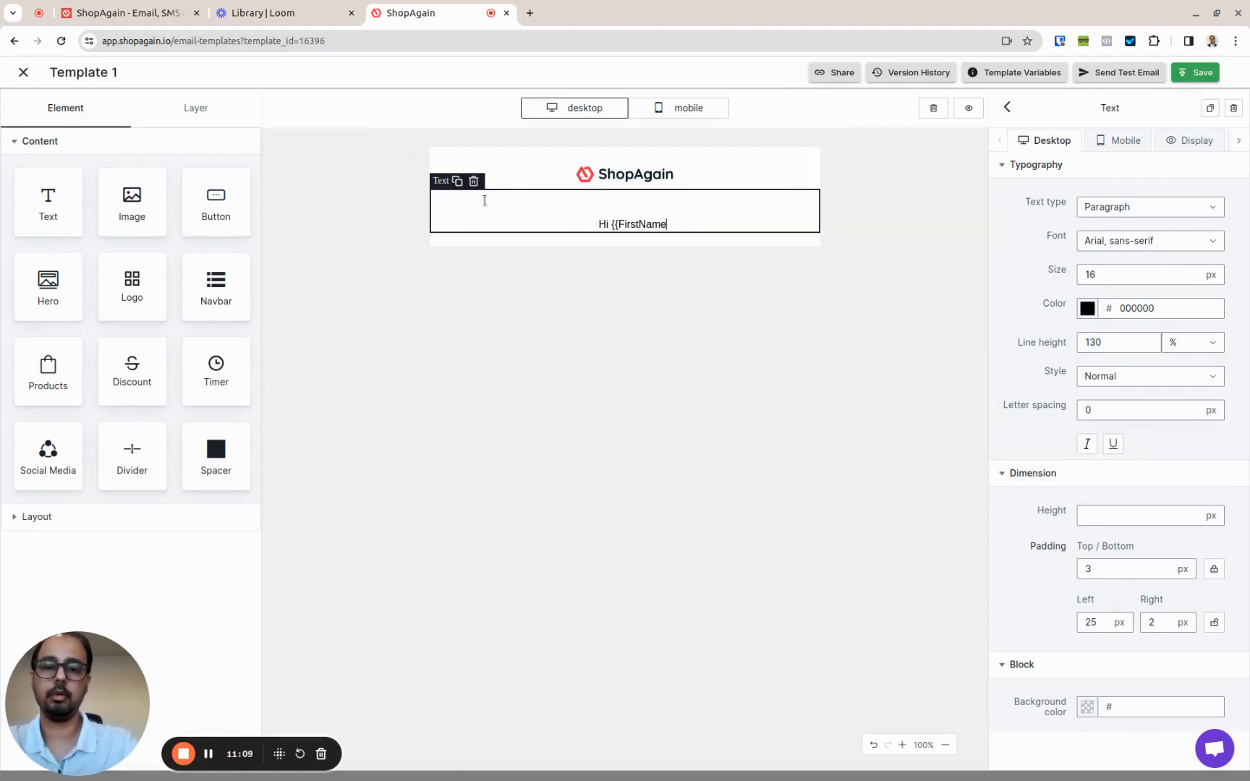
text(}}, )
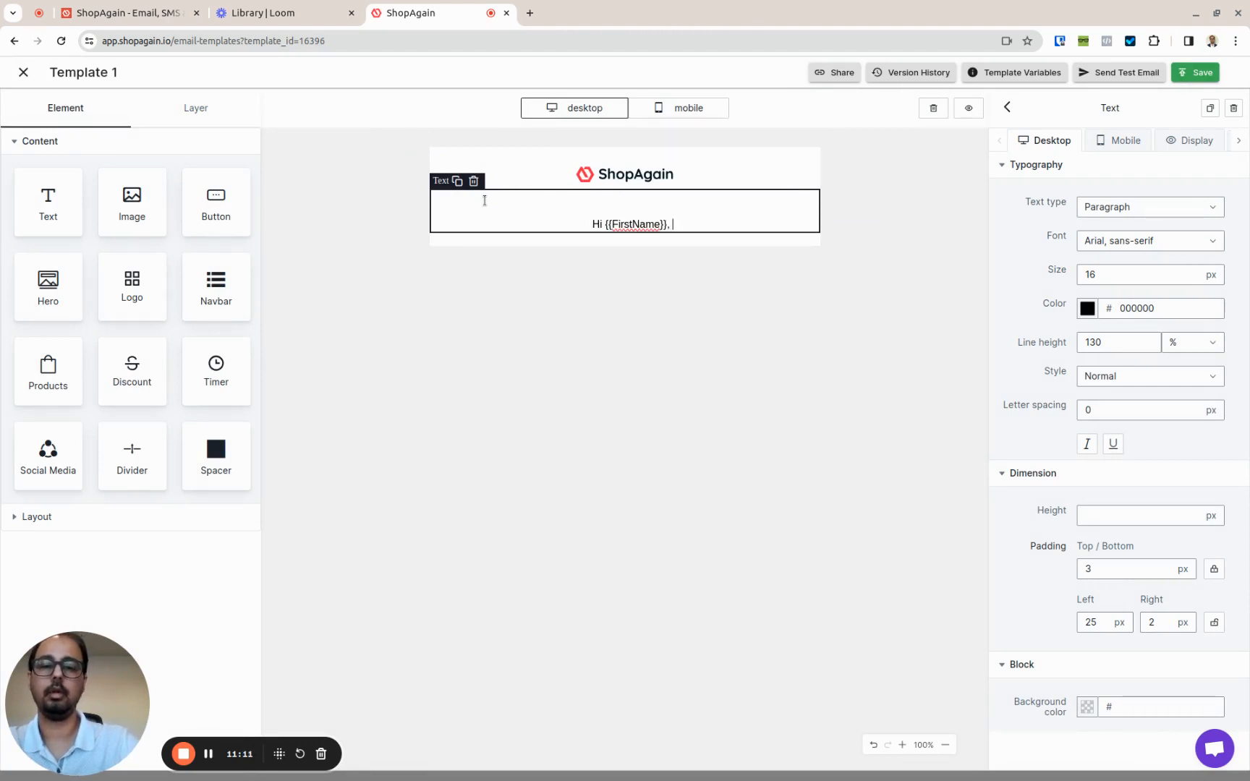
Complete the greeting with "nice to meet you." and extend the FirstName variable with the fallback | default: "There".
text(ni)
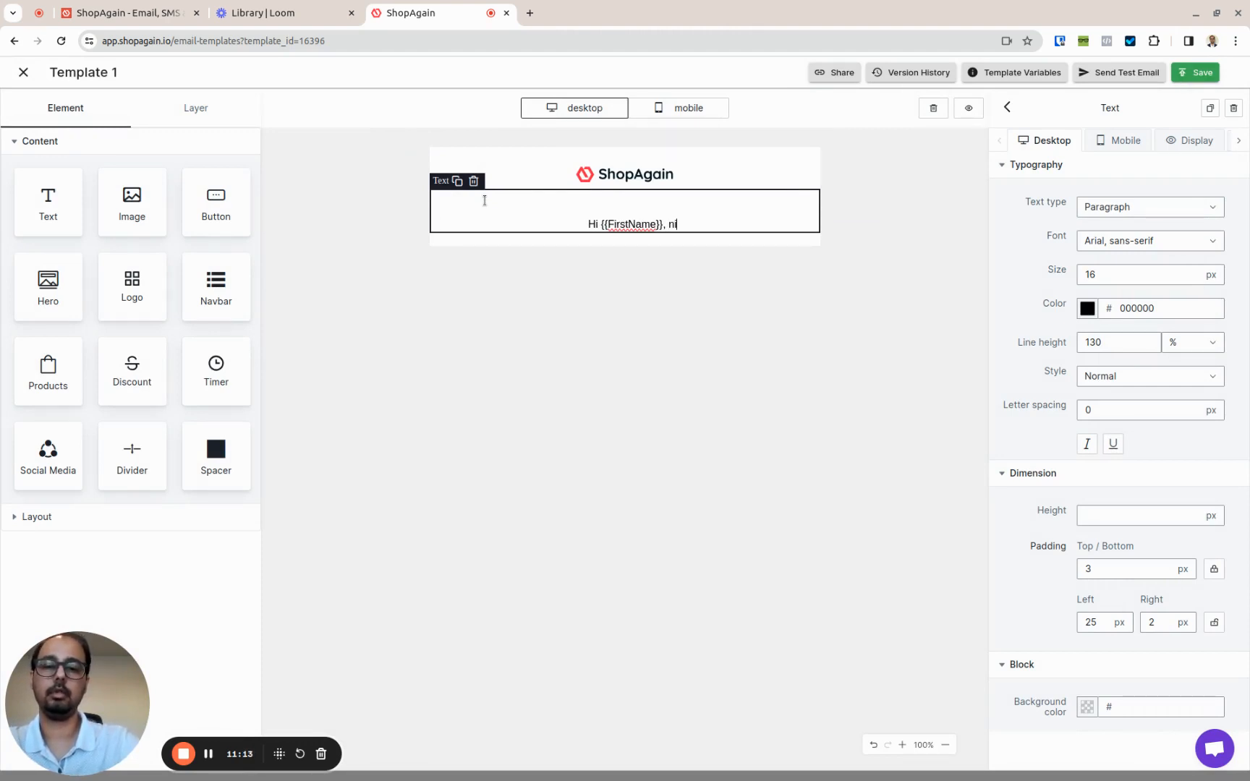
text(ce to meet you.)
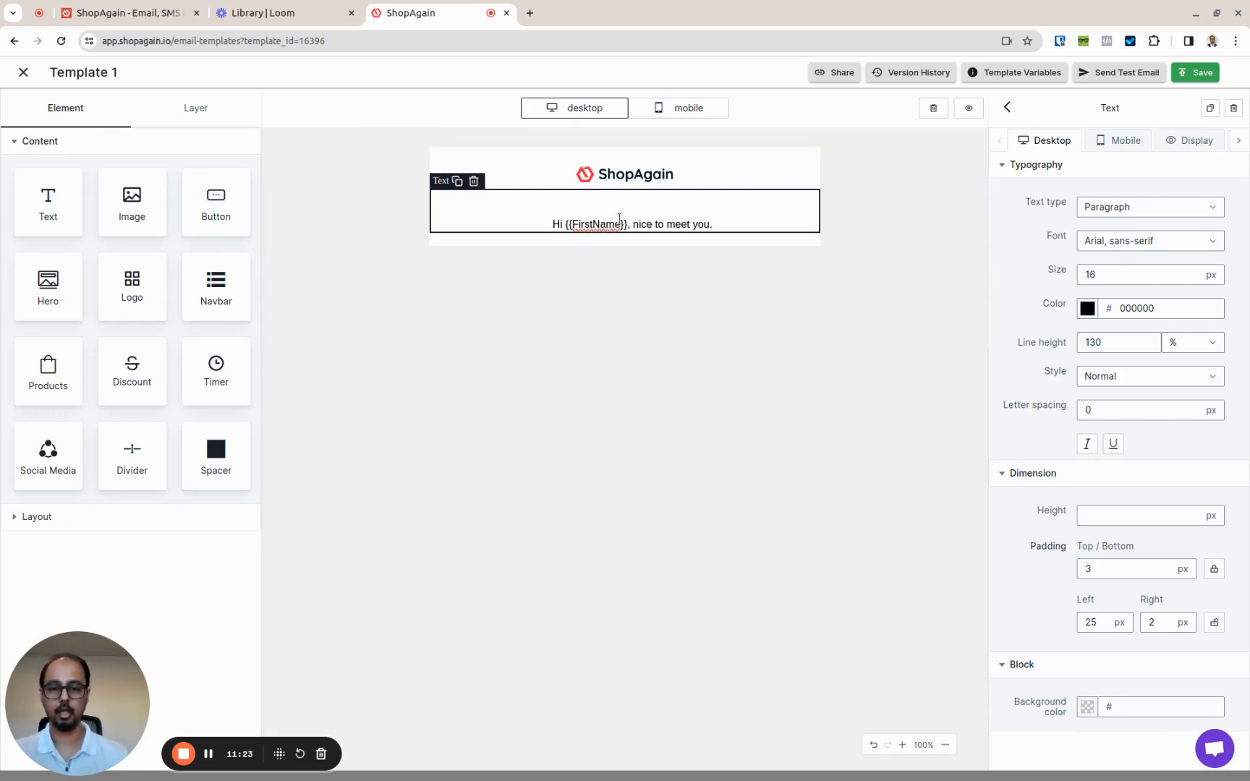
click(619, 219)
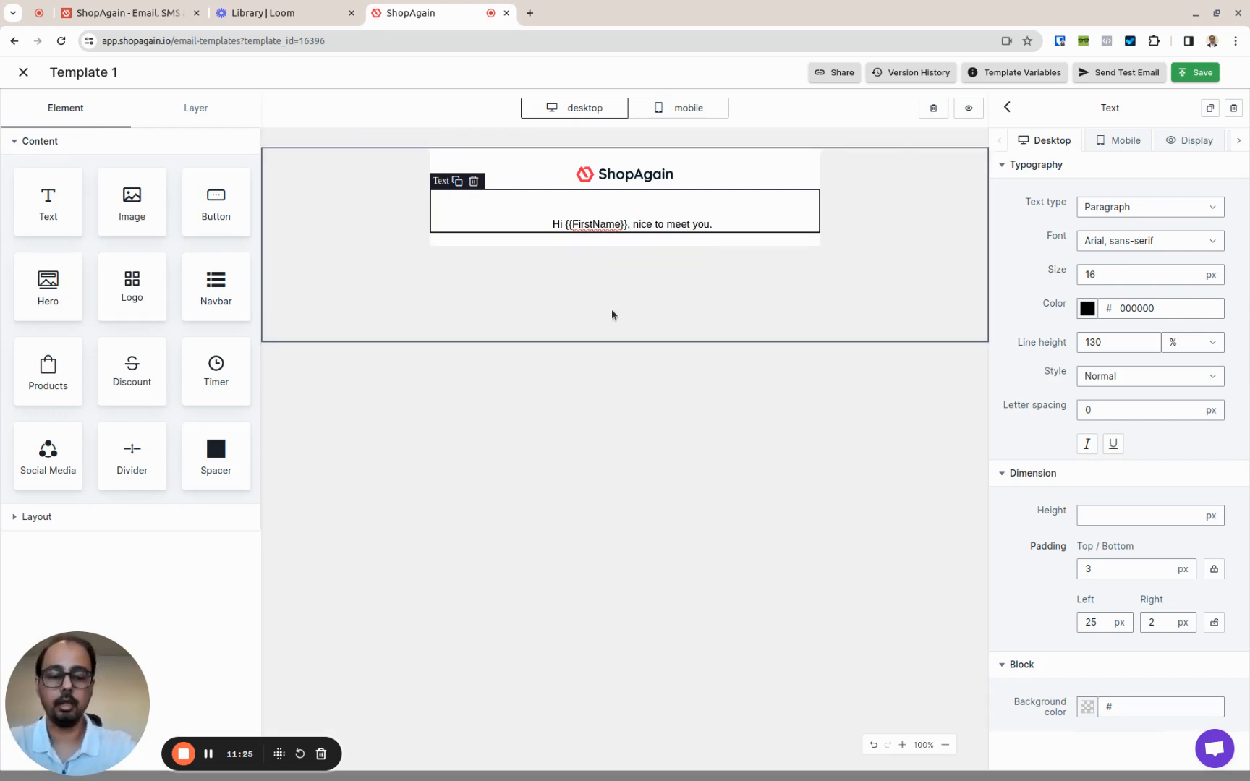
text(|)
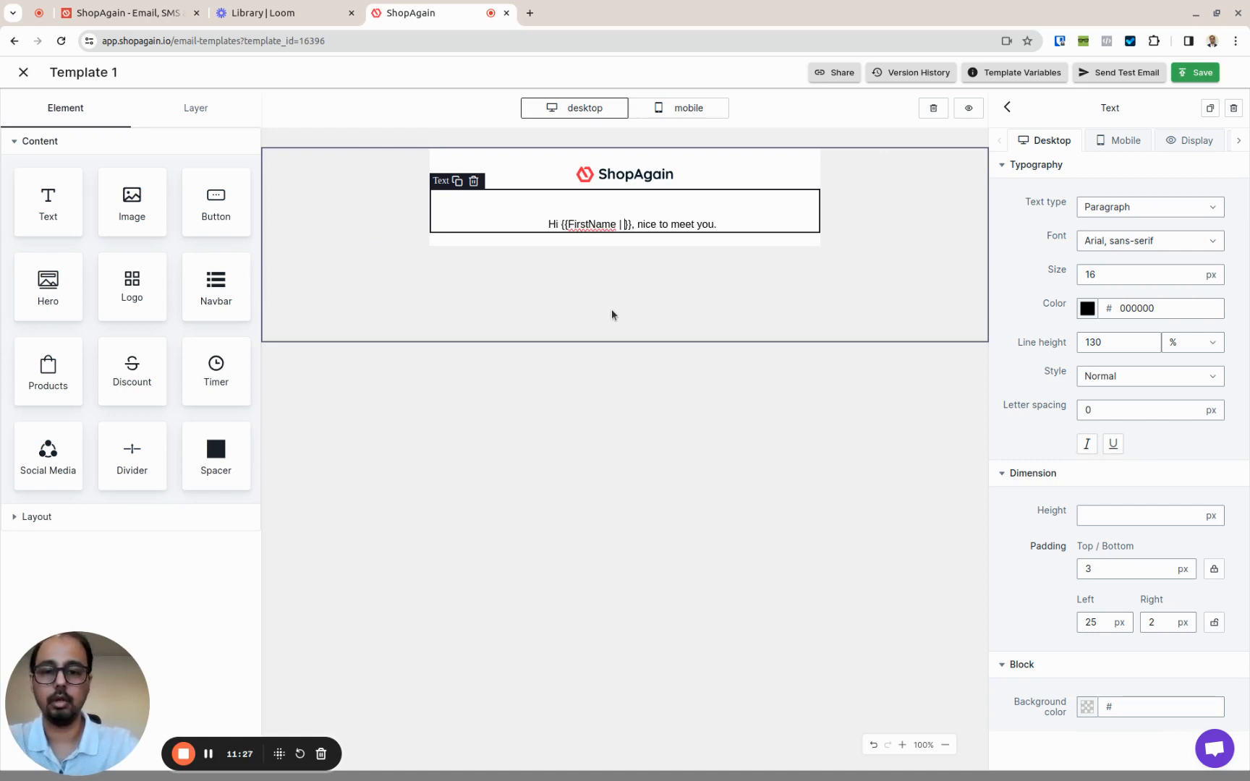
text( default: )
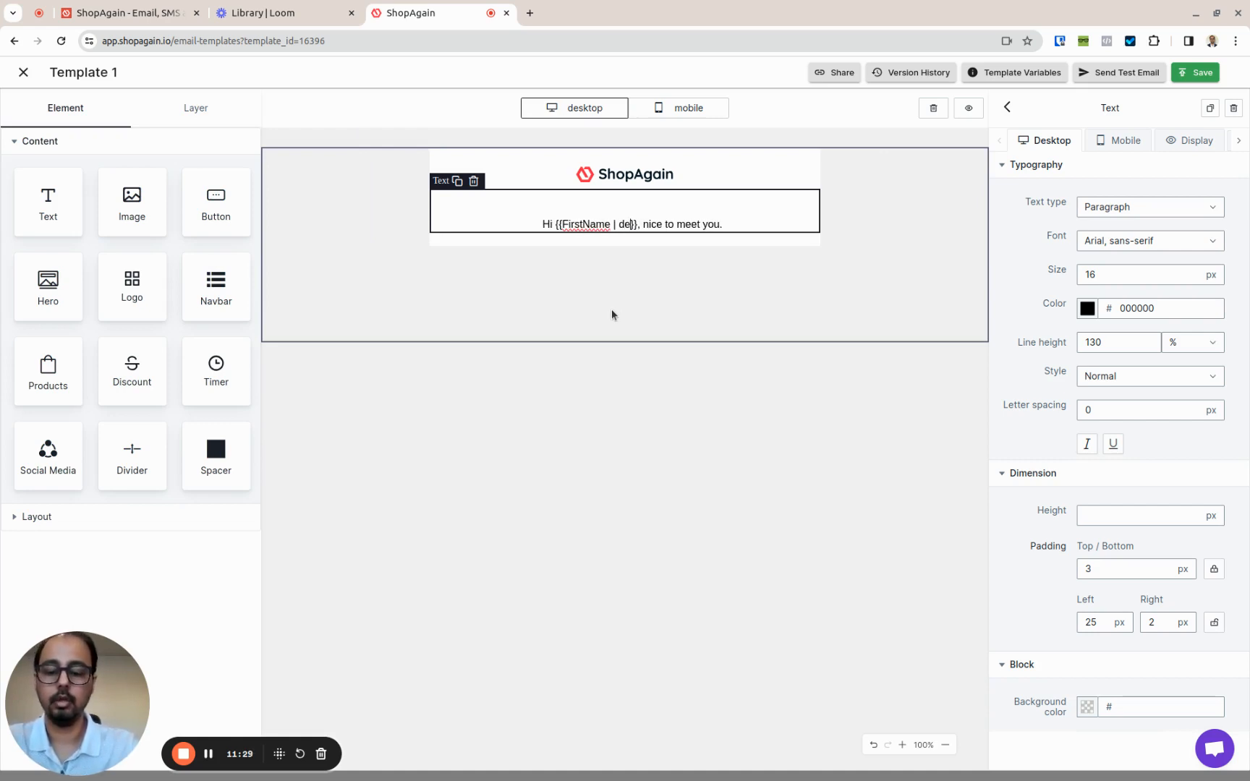
text("T")
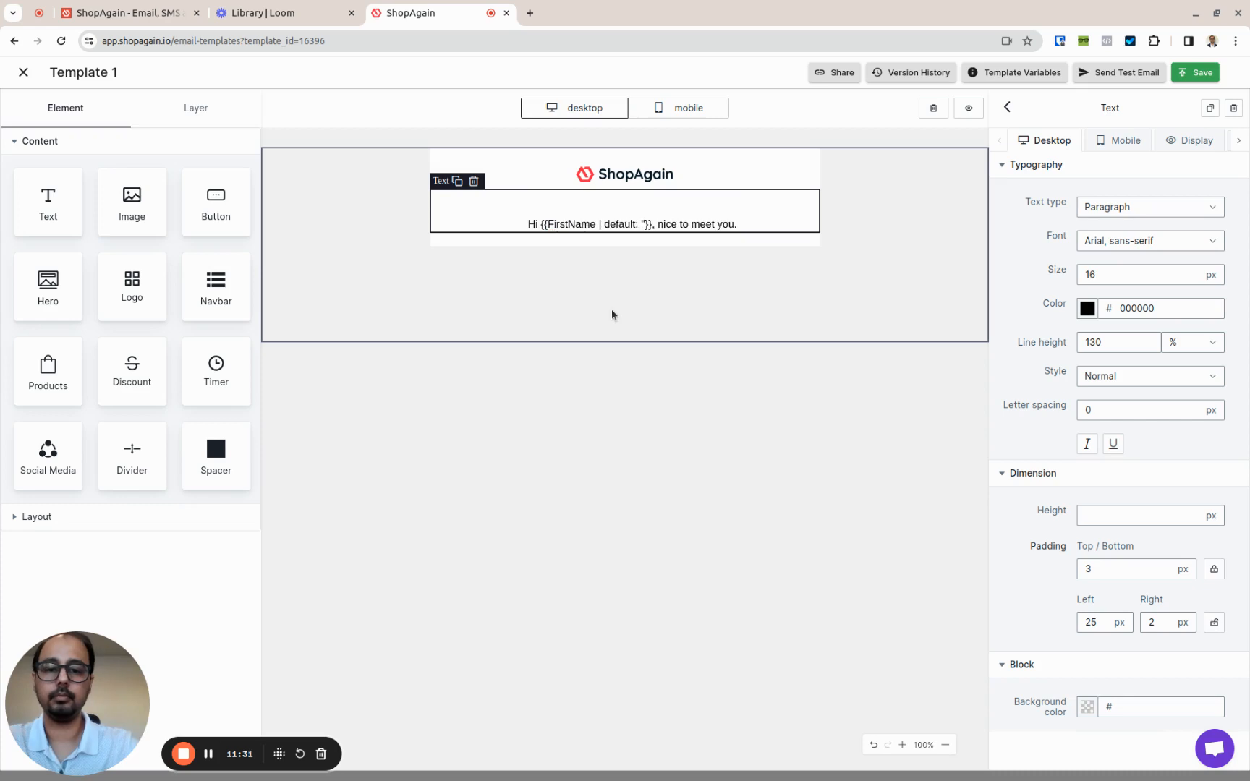
key(Left)
text(There)
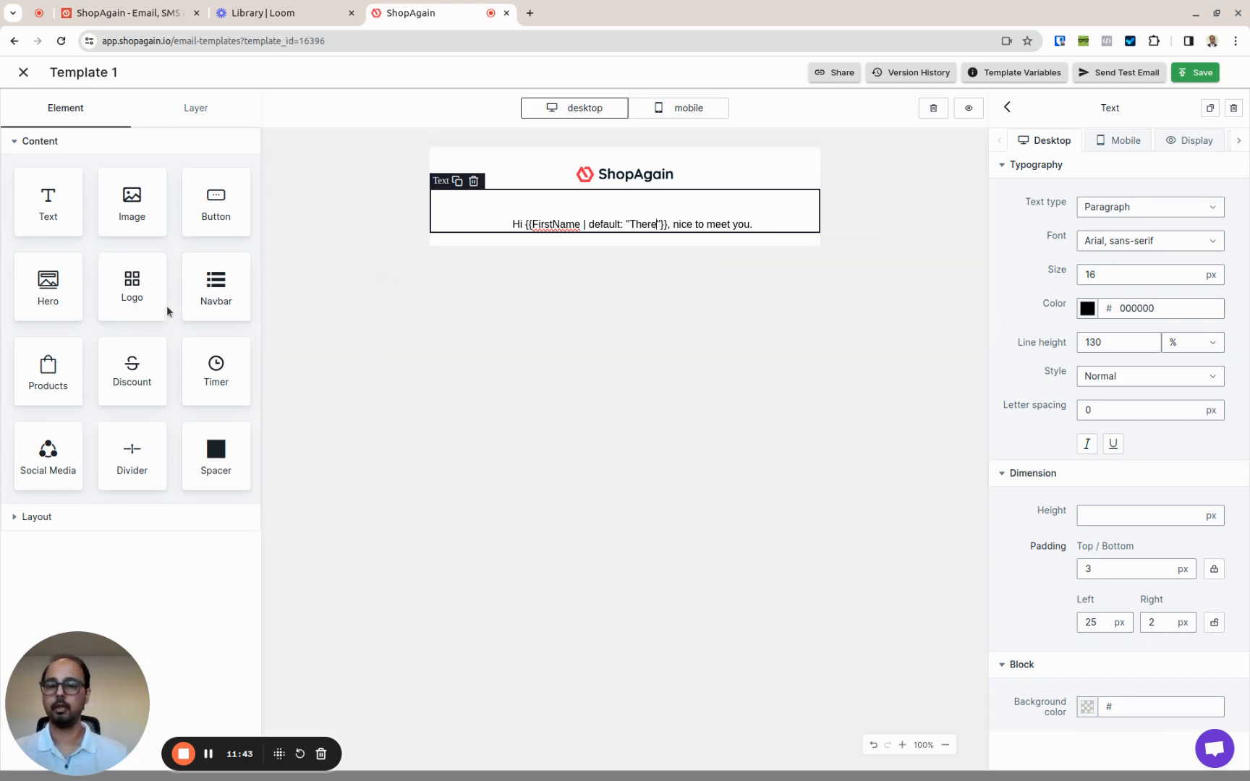
Add a 100% one-column section below the greeting and fill it with an Image block showing the river landscape photo.
drag(133, 209, 538, 235)
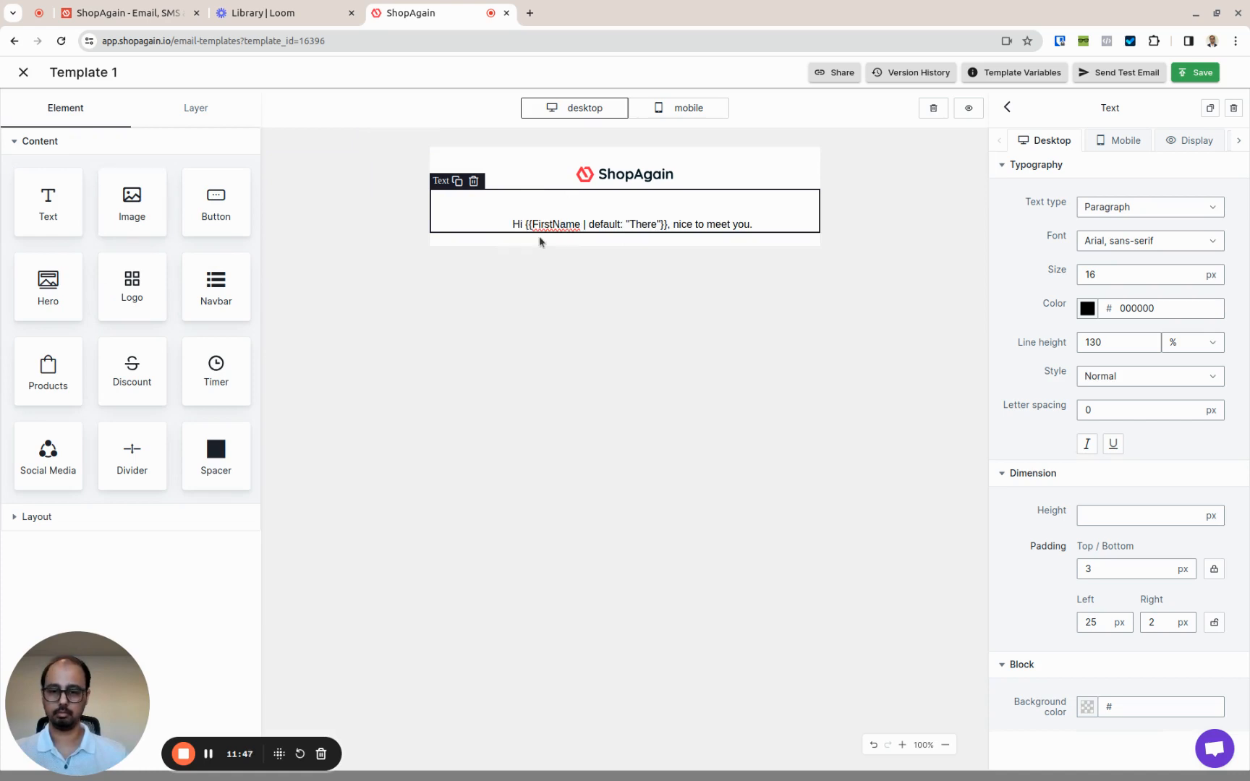
click(23, 518)
drag(73, 587, 530, 251)
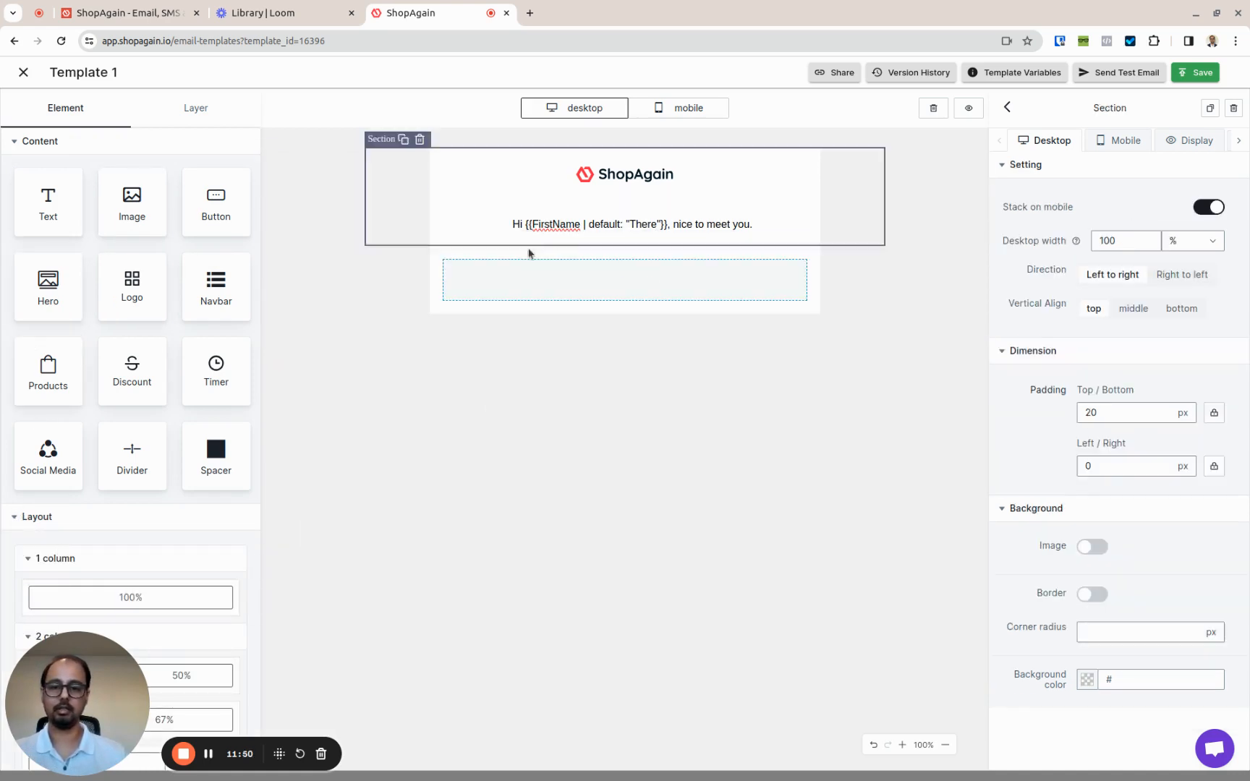
drag(135, 222, 622, 283)
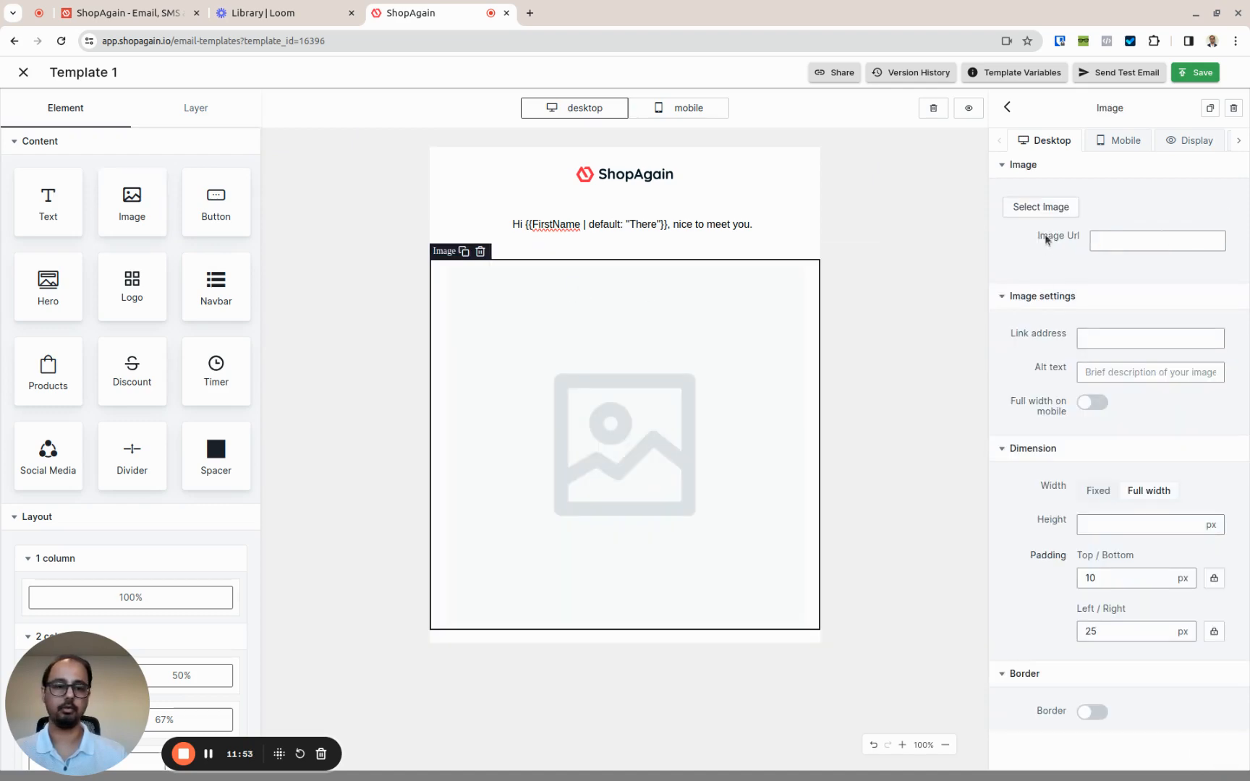
click(1047, 208)
click(264, 307)
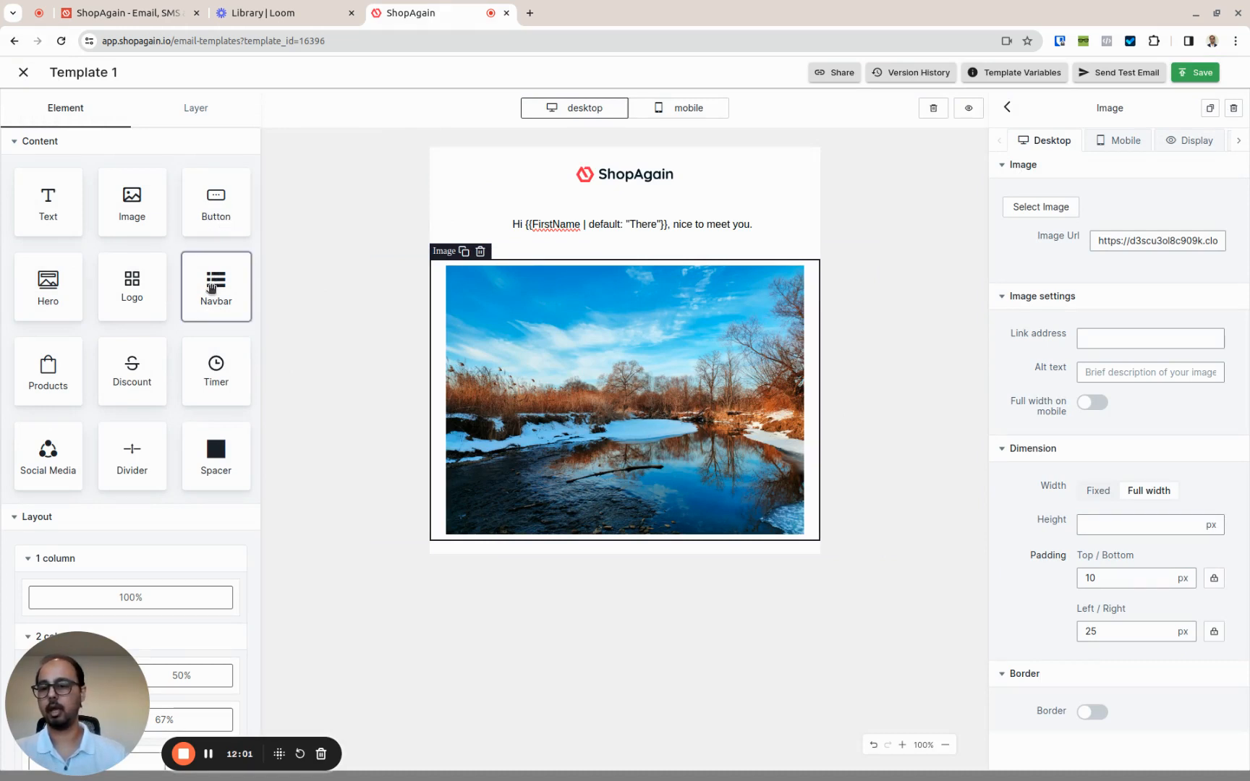
Insert a Navbar block between the logo and the greeting, and collapse its Shop menu item.
drag(217, 285, 532, 192)
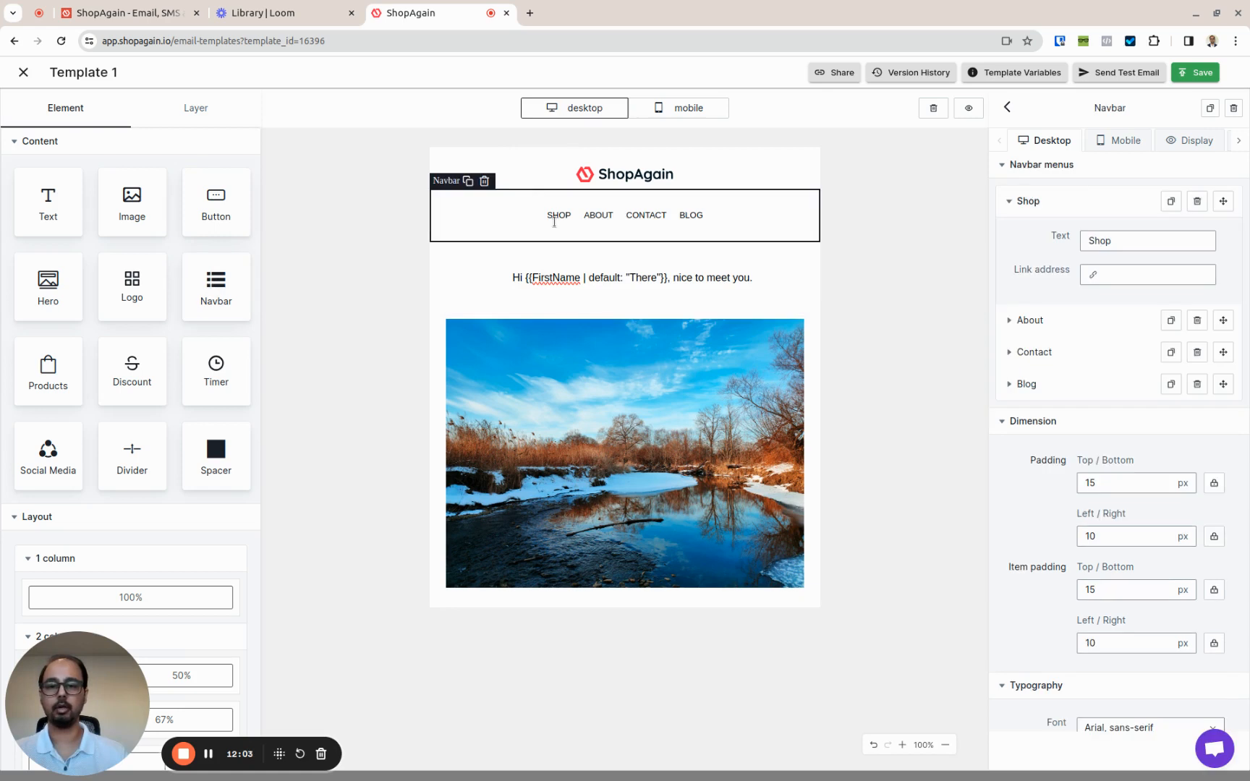
click(942, 386)
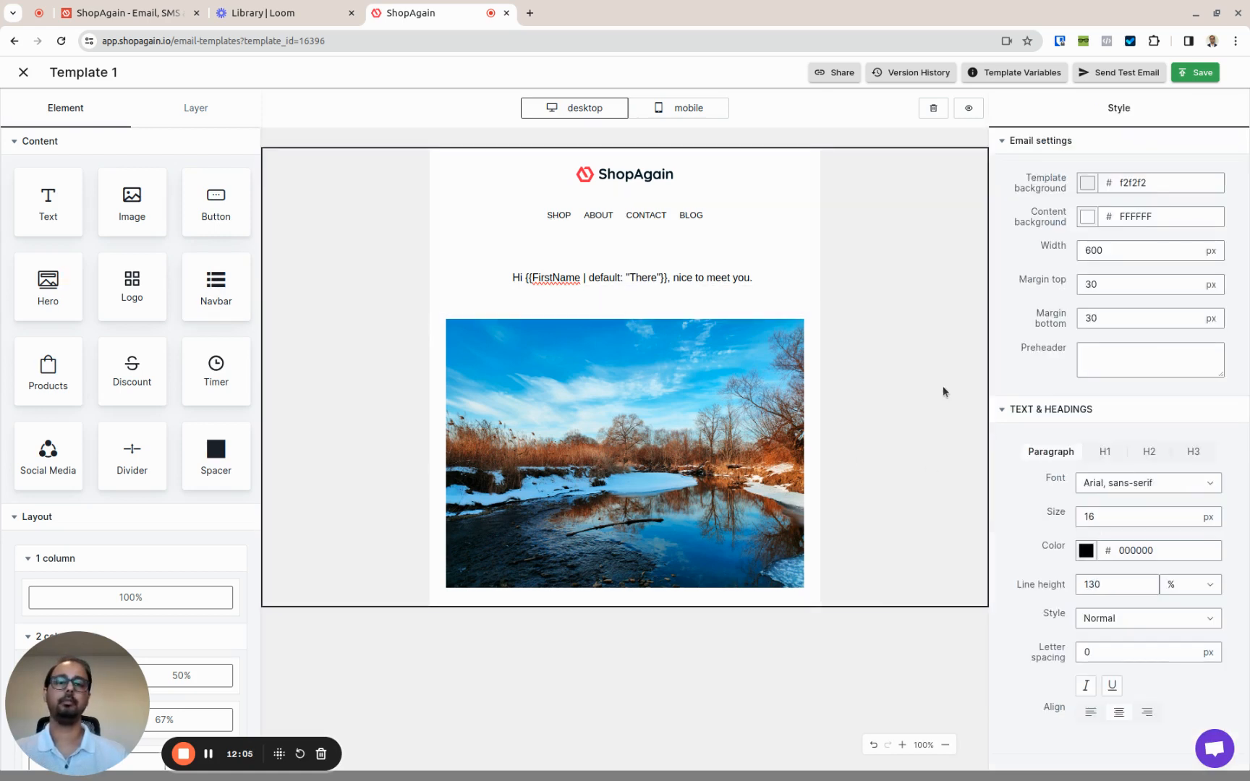
click(603, 221)
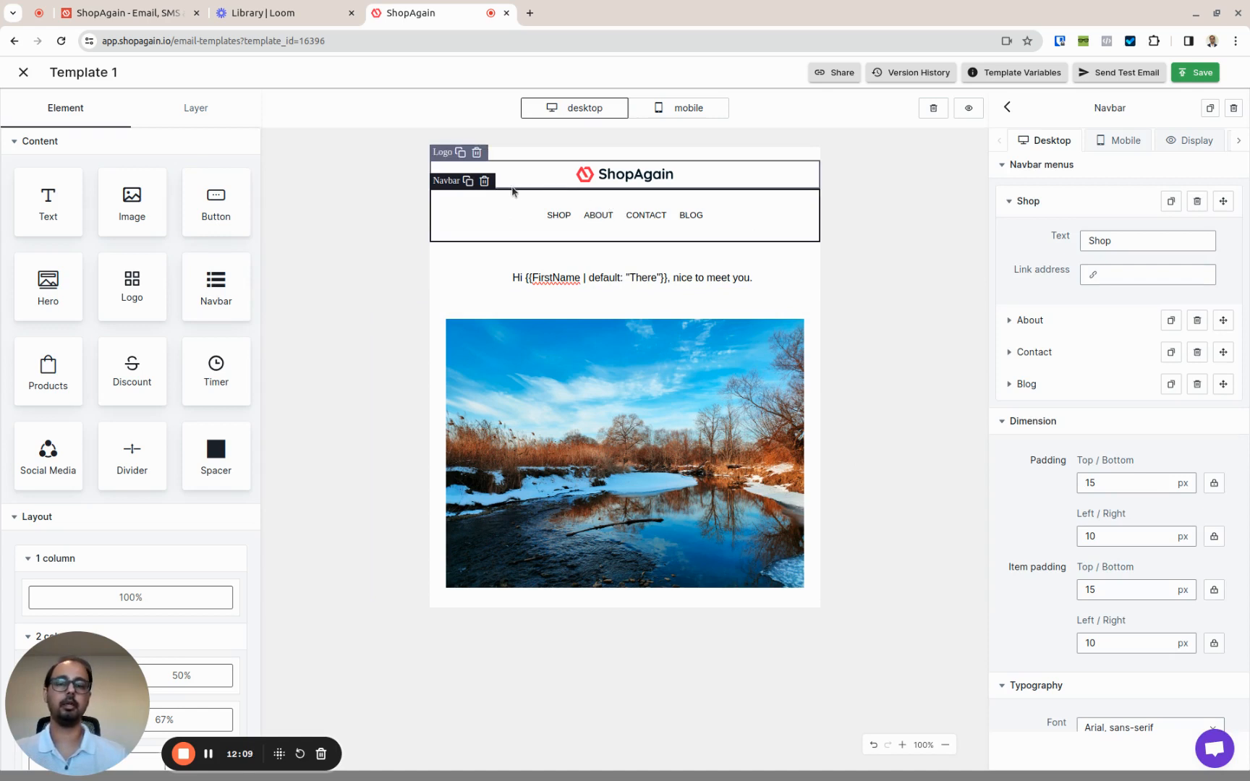
click(1006, 205)
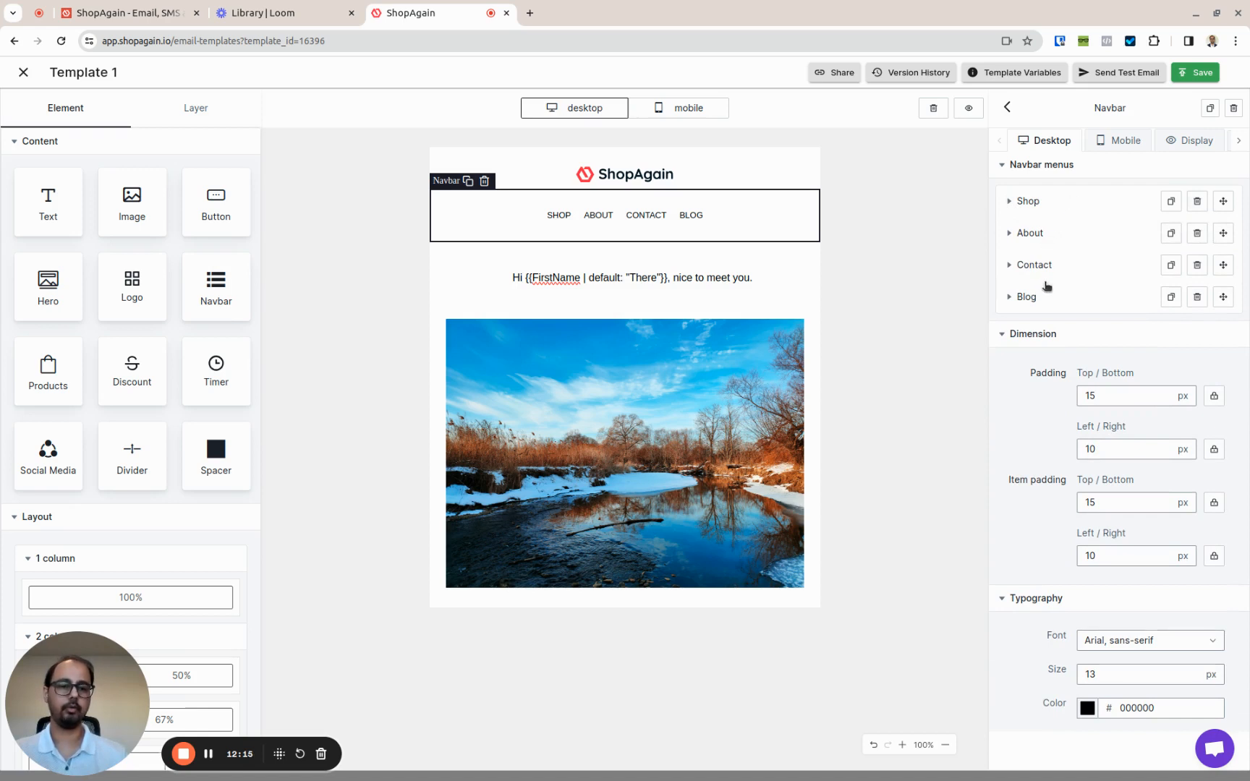
Duplicate the navbar's Blog item twice, and delete both copies along with the original Blog item.
click(1170, 298)
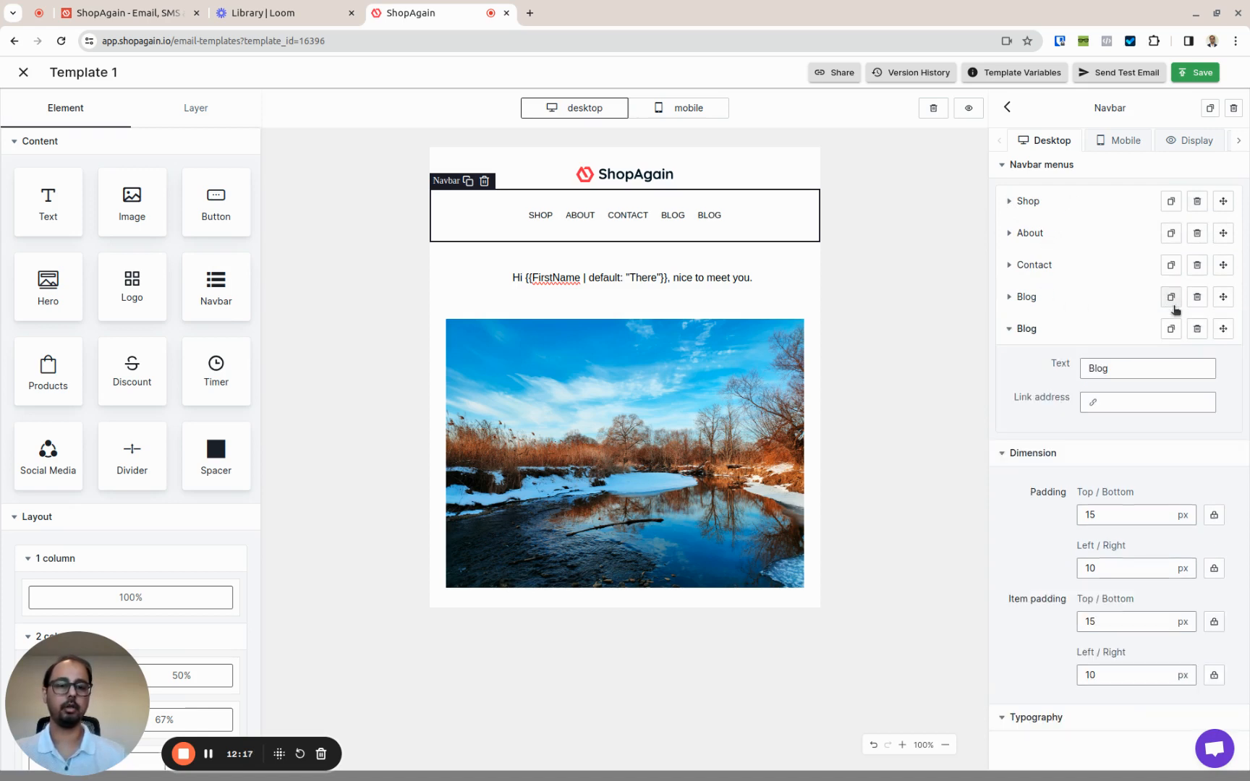
click(1171, 328)
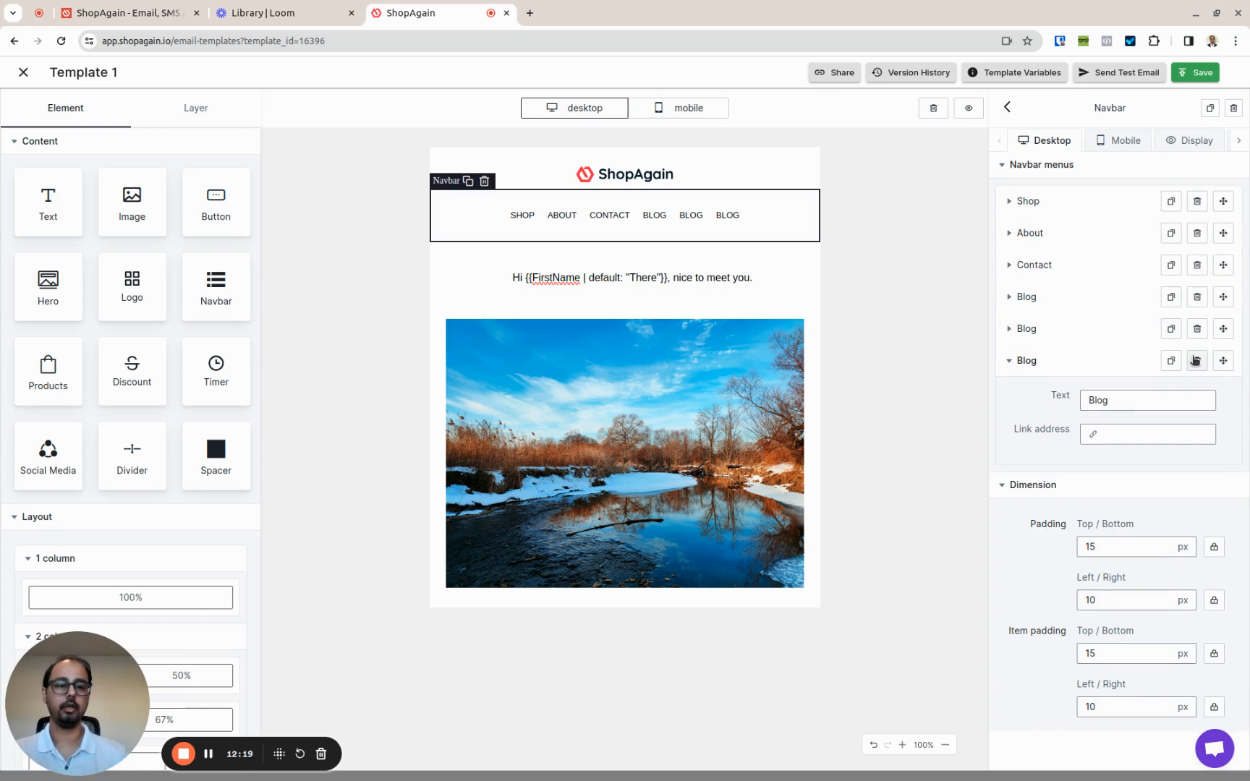
click(1195, 360)
click(1197, 328)
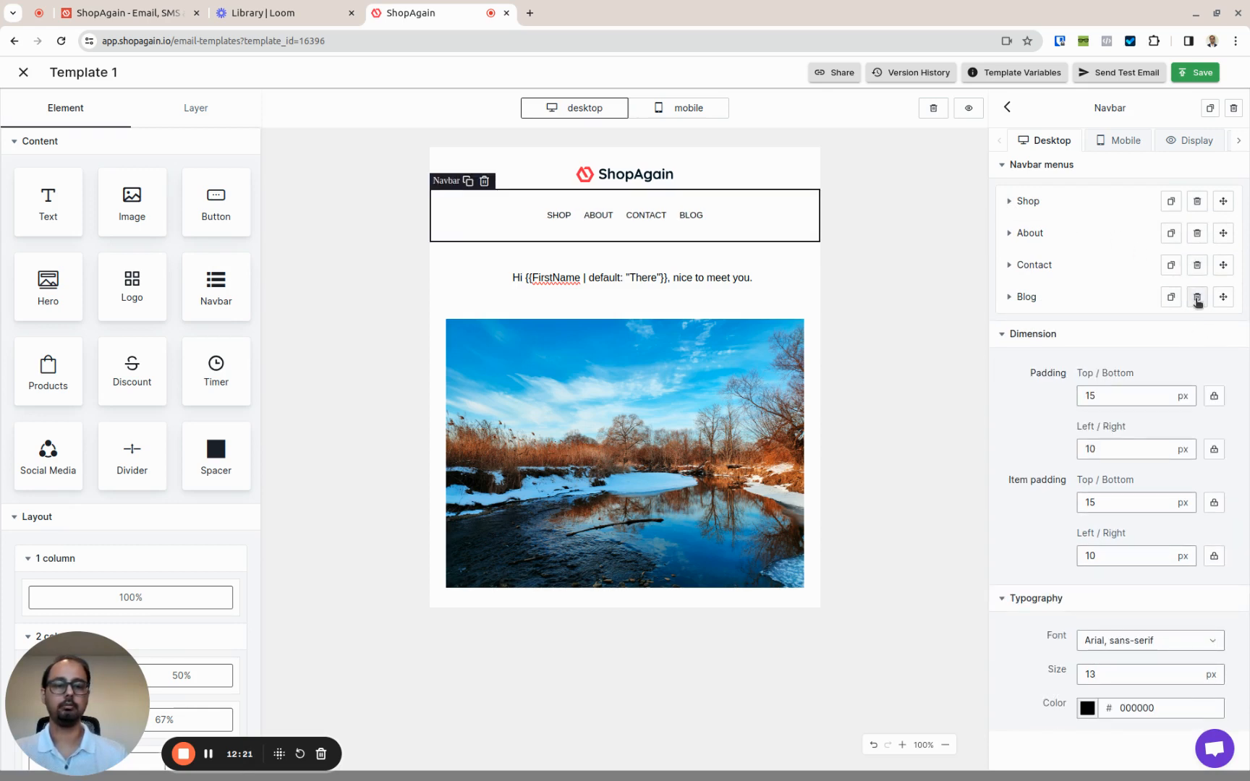
click(1197, 298)
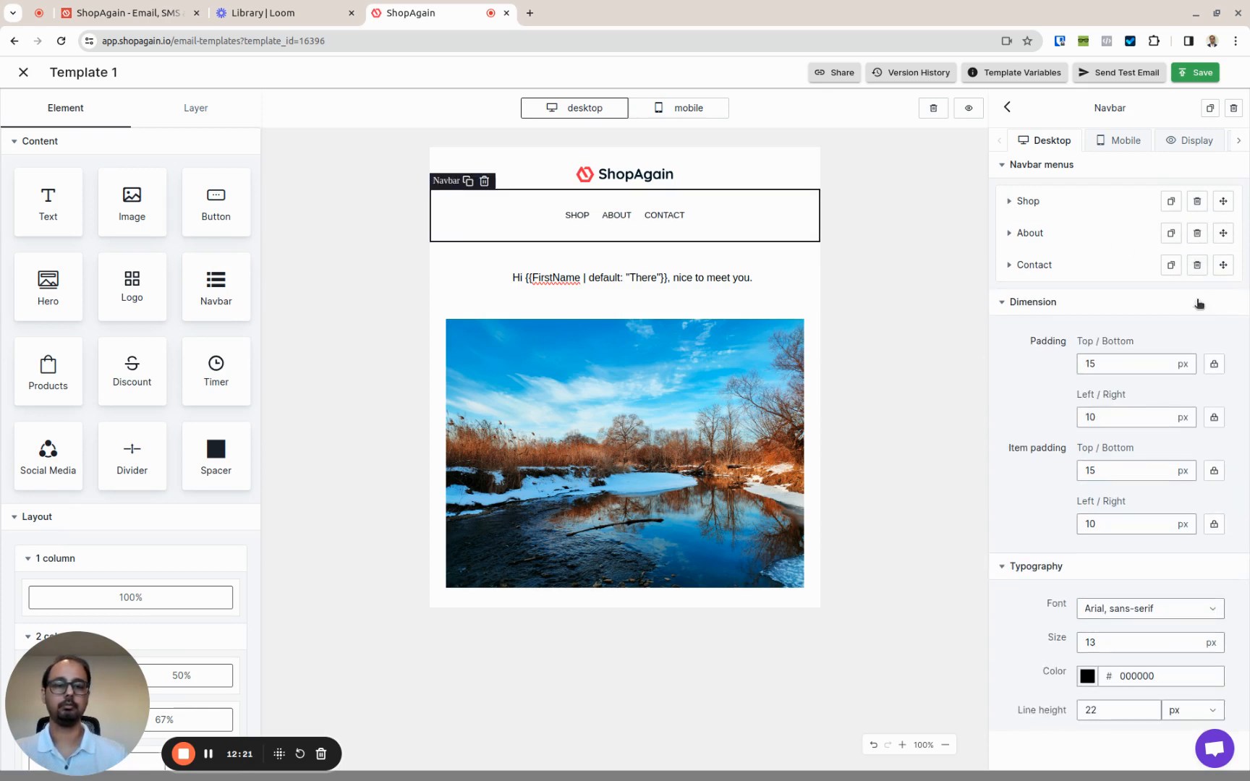
click(1020, 202)
click(1097, 241)
double_click(1098, 240)
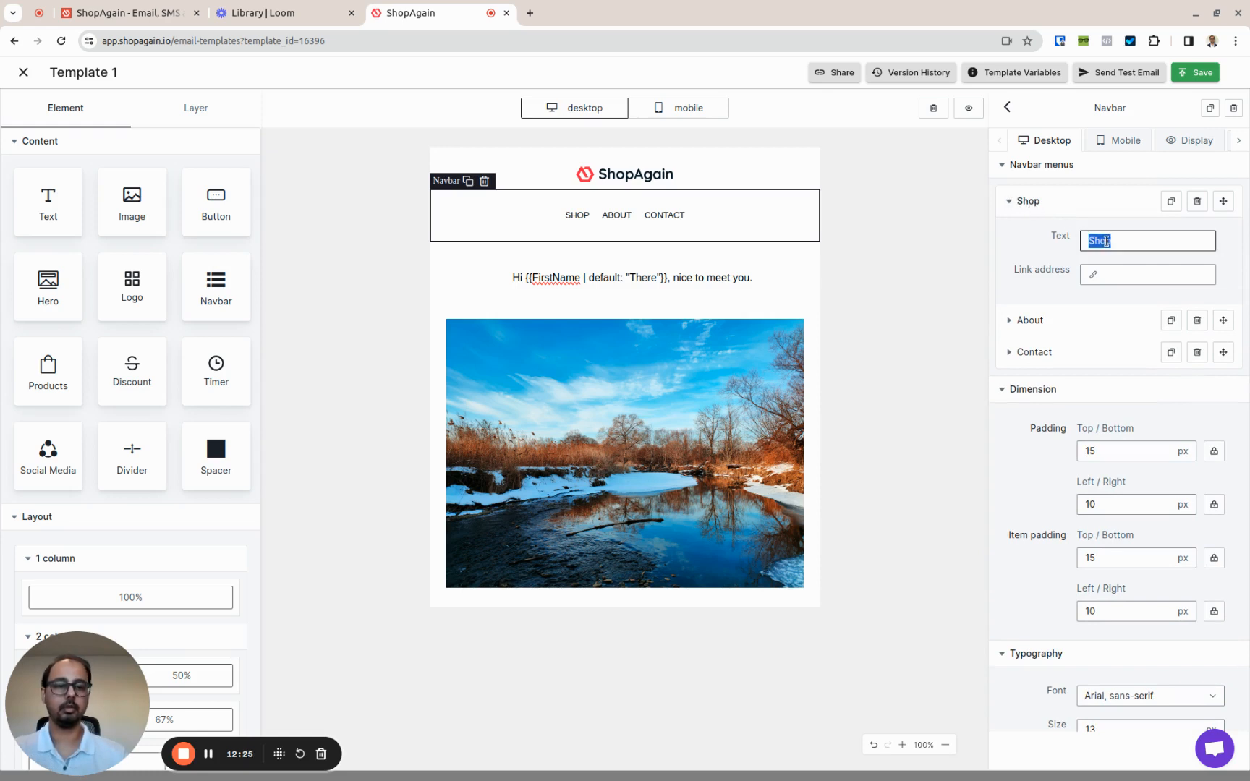
text(Home)
key(Tab)
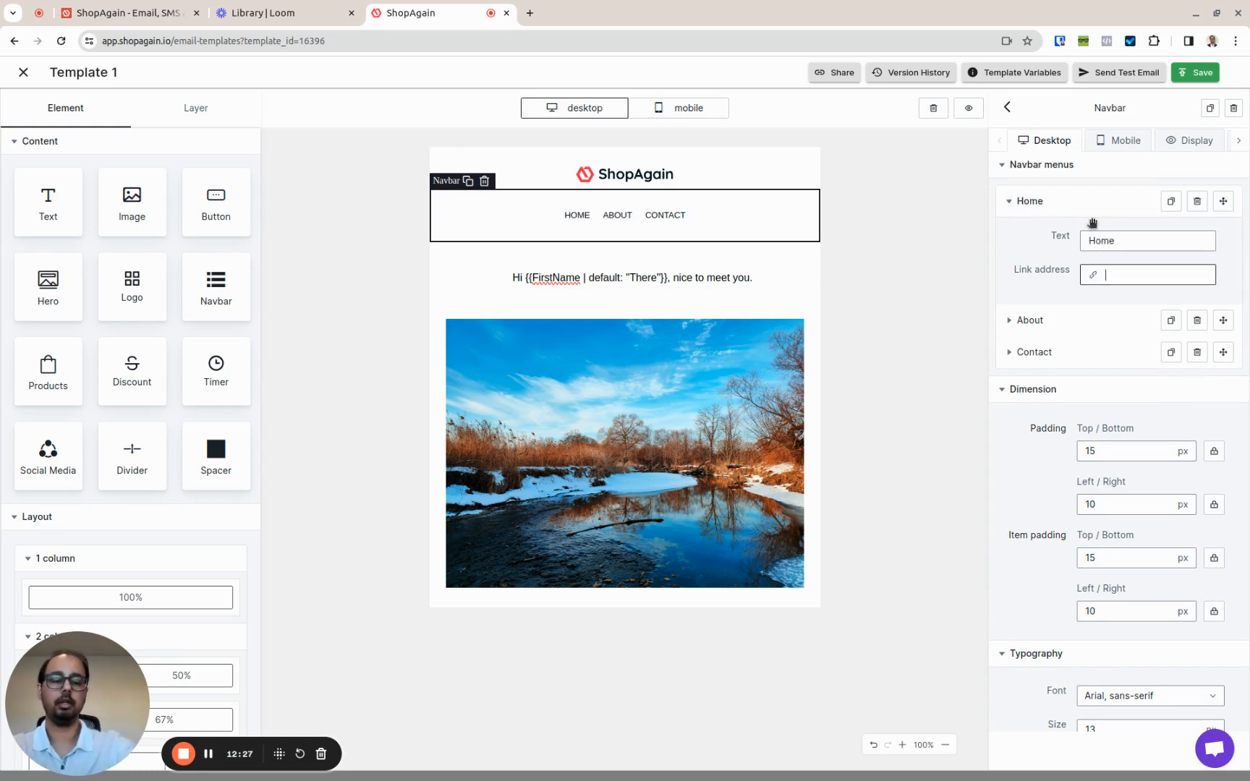
text(https)
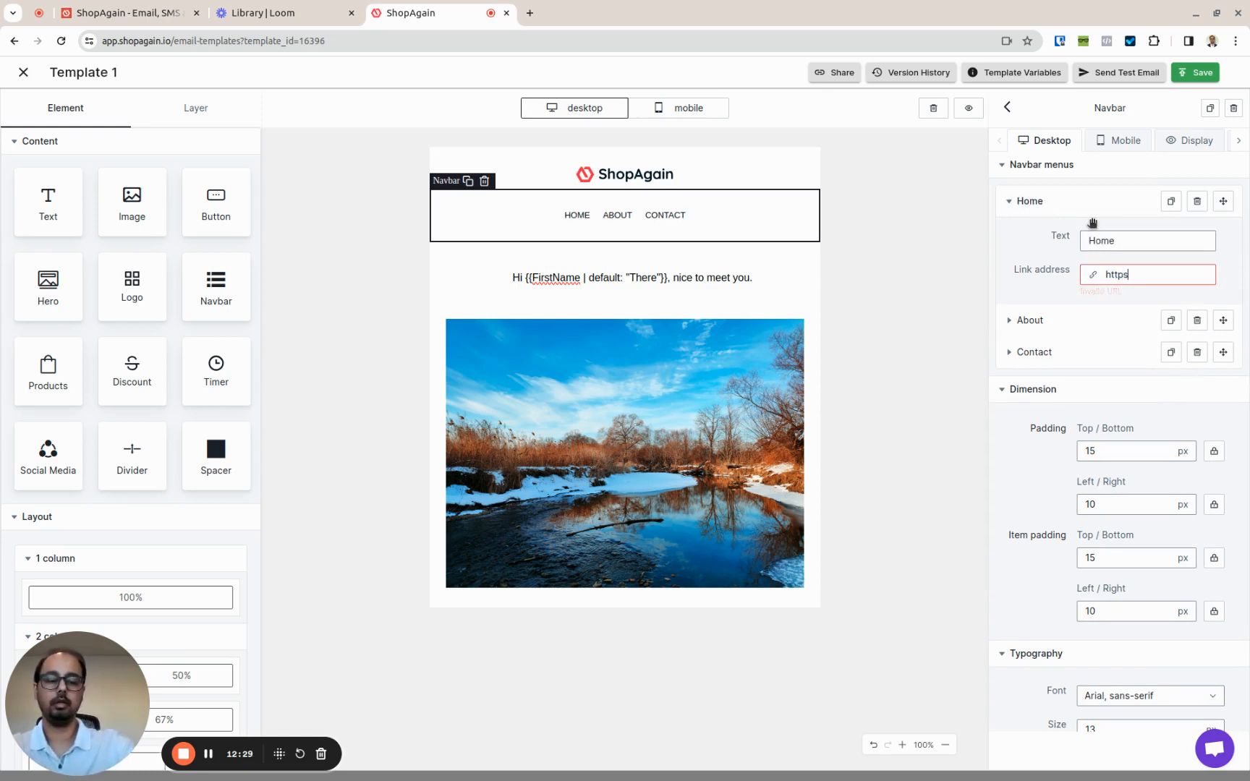
text(://www)
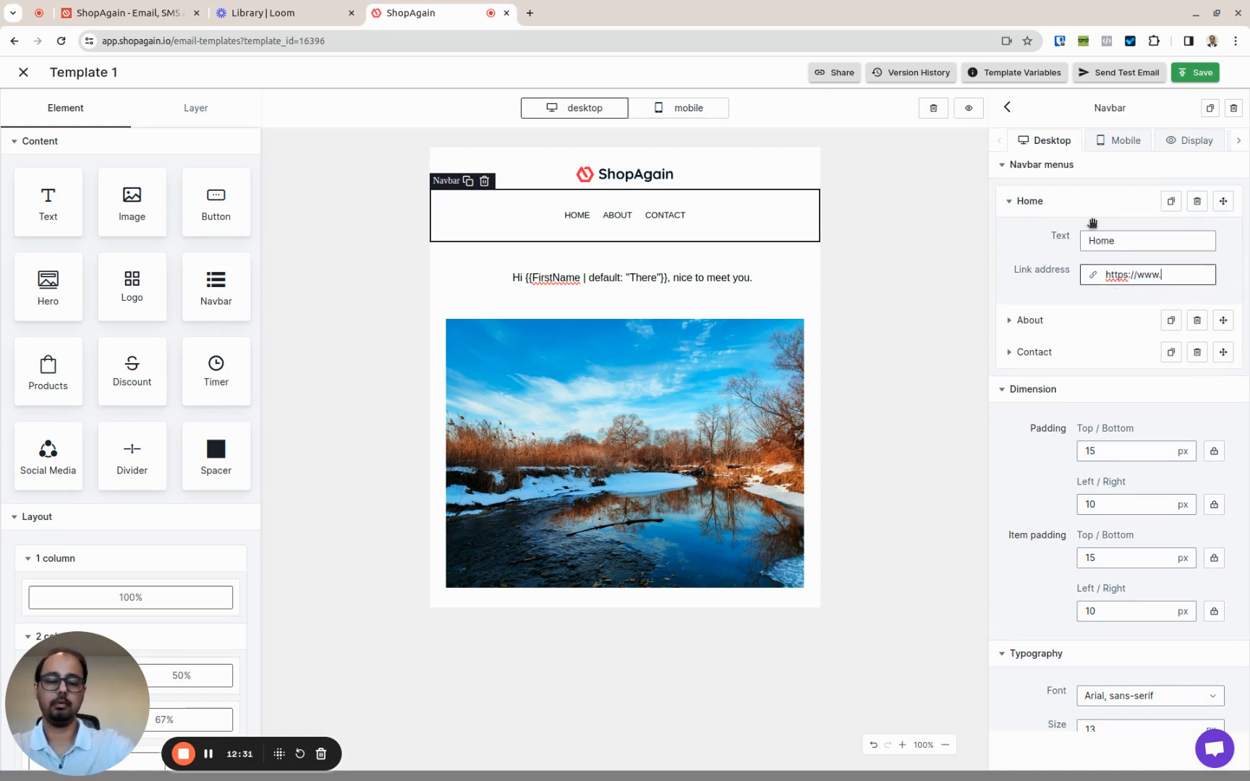
text(.shopagain)
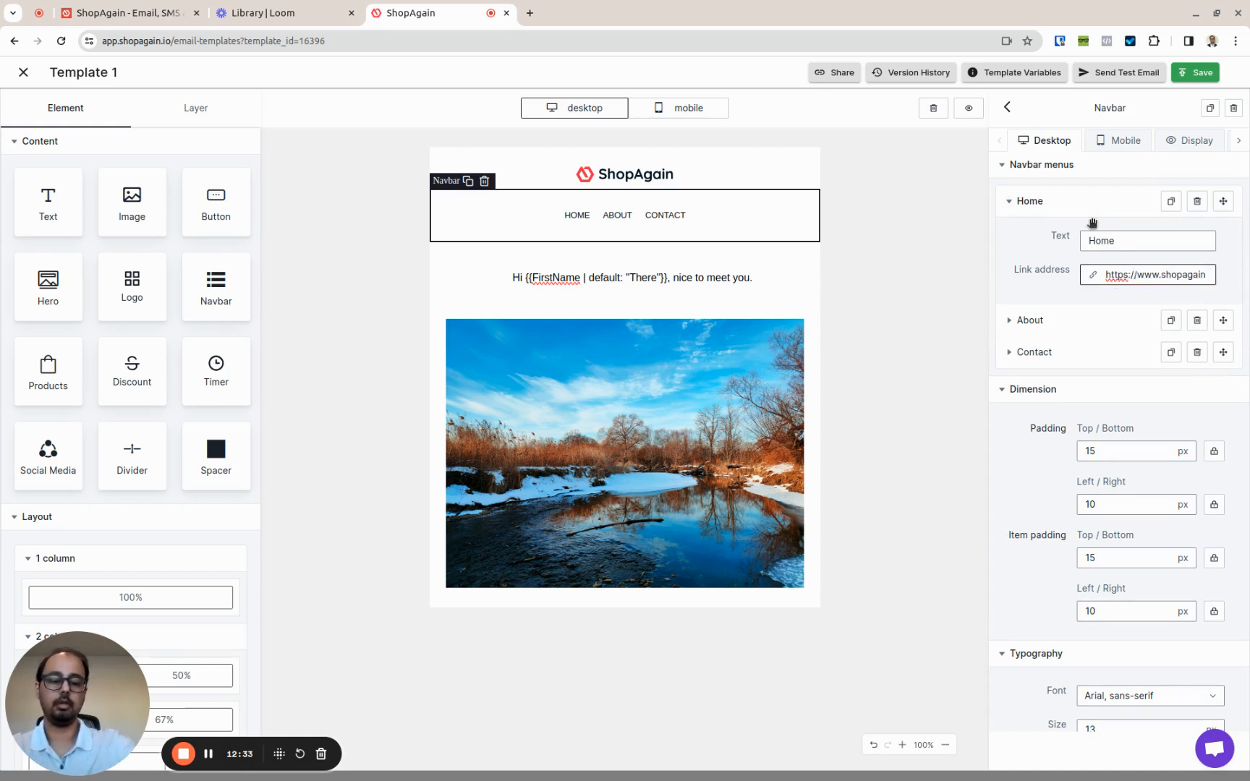
text(.com)
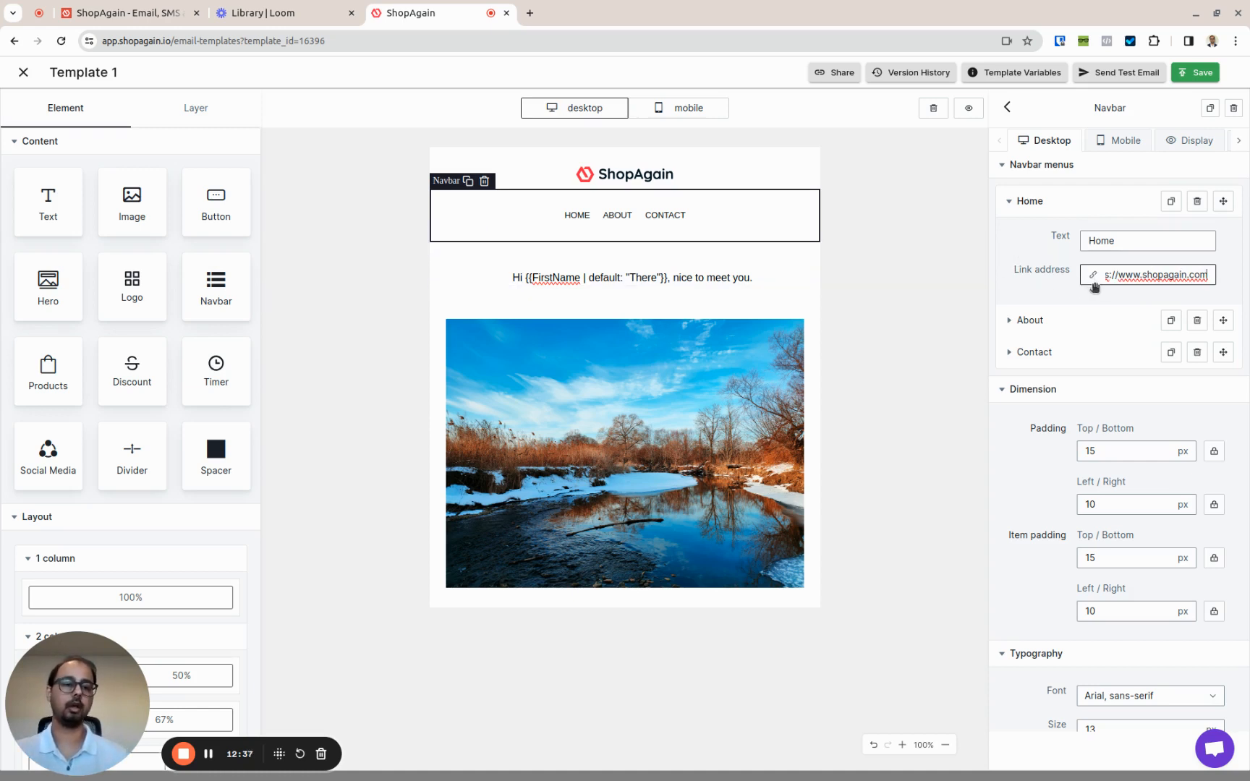
click(1010, 201)
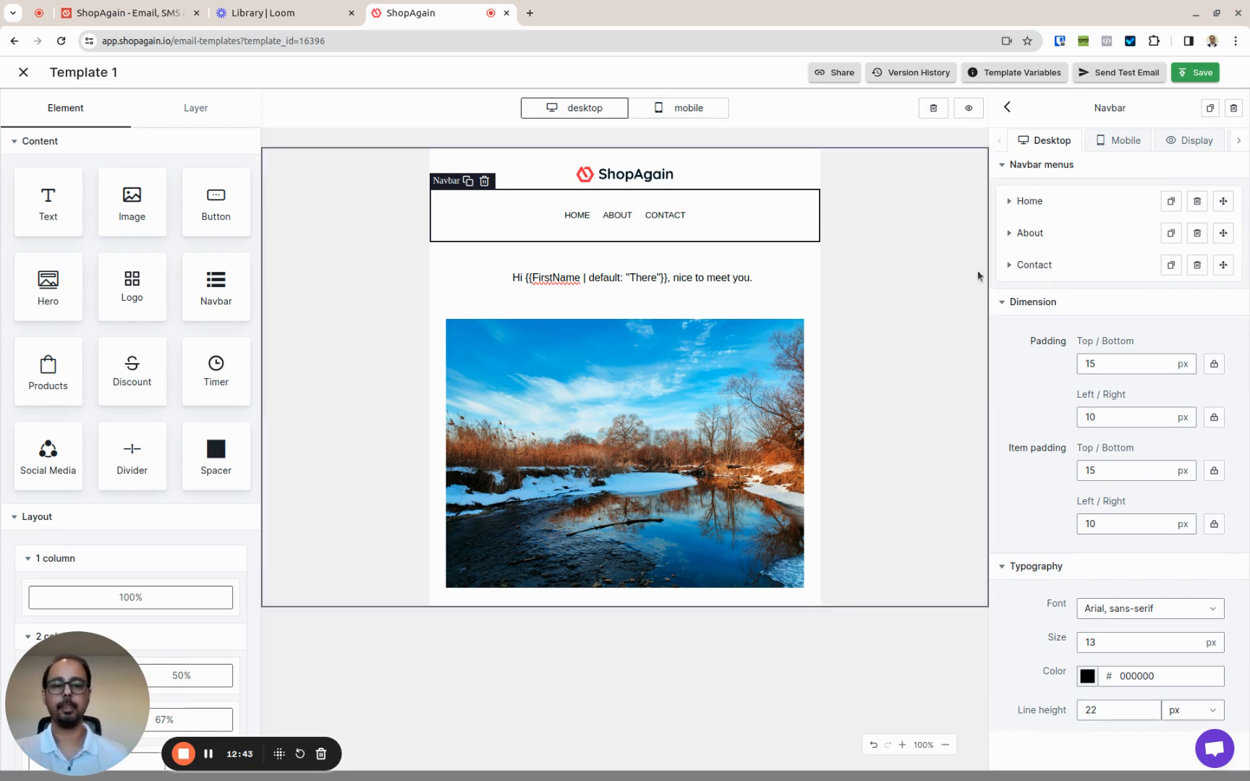
click(1002, 303)
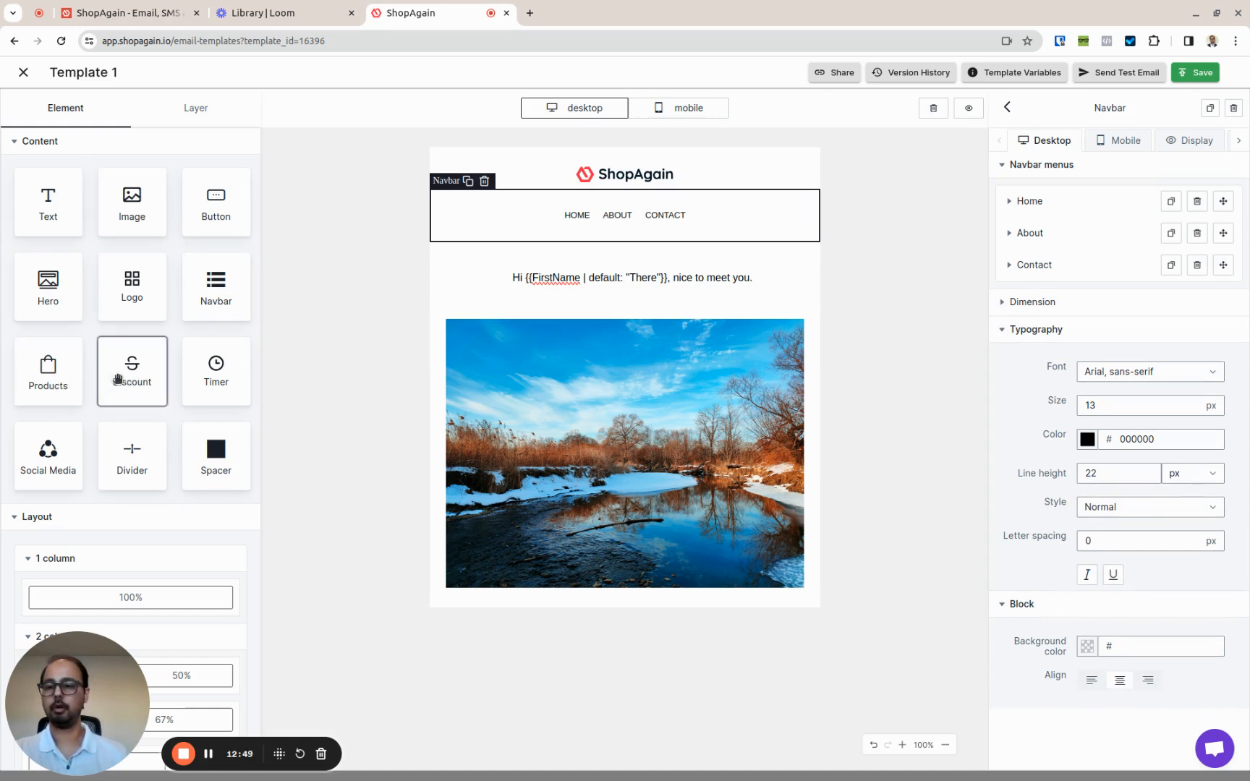
Place a Discount block below the greeting, separated by a blank line, and delete the landscape image with its section.
drag(118, 378, 550, 316)
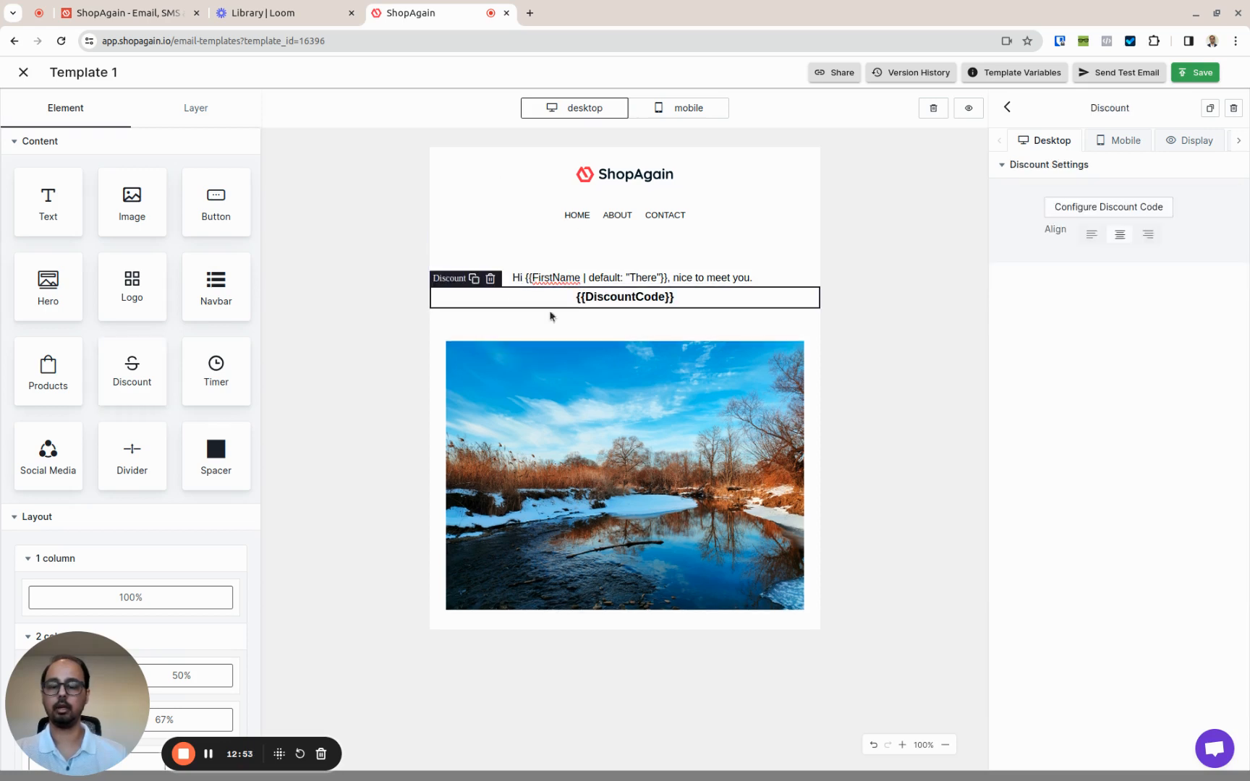
click(481, 327)
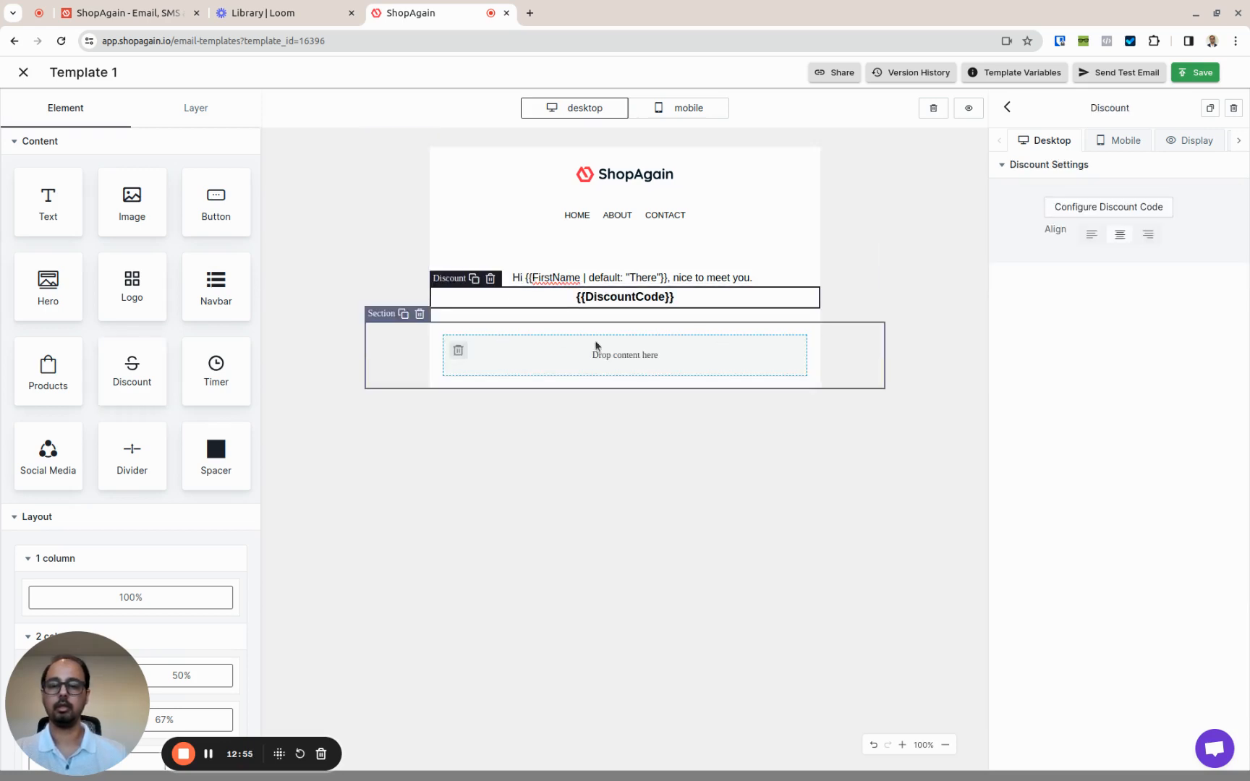
click(419, 314)
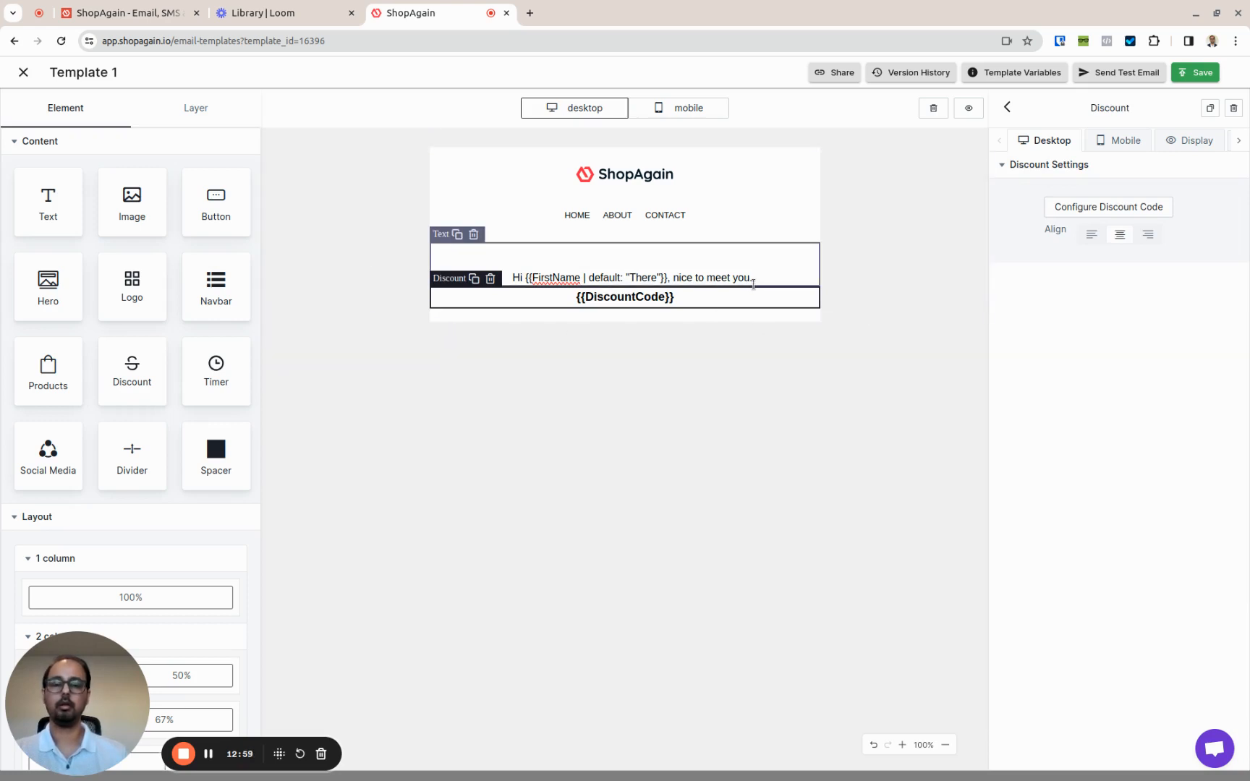
click(784, 279)
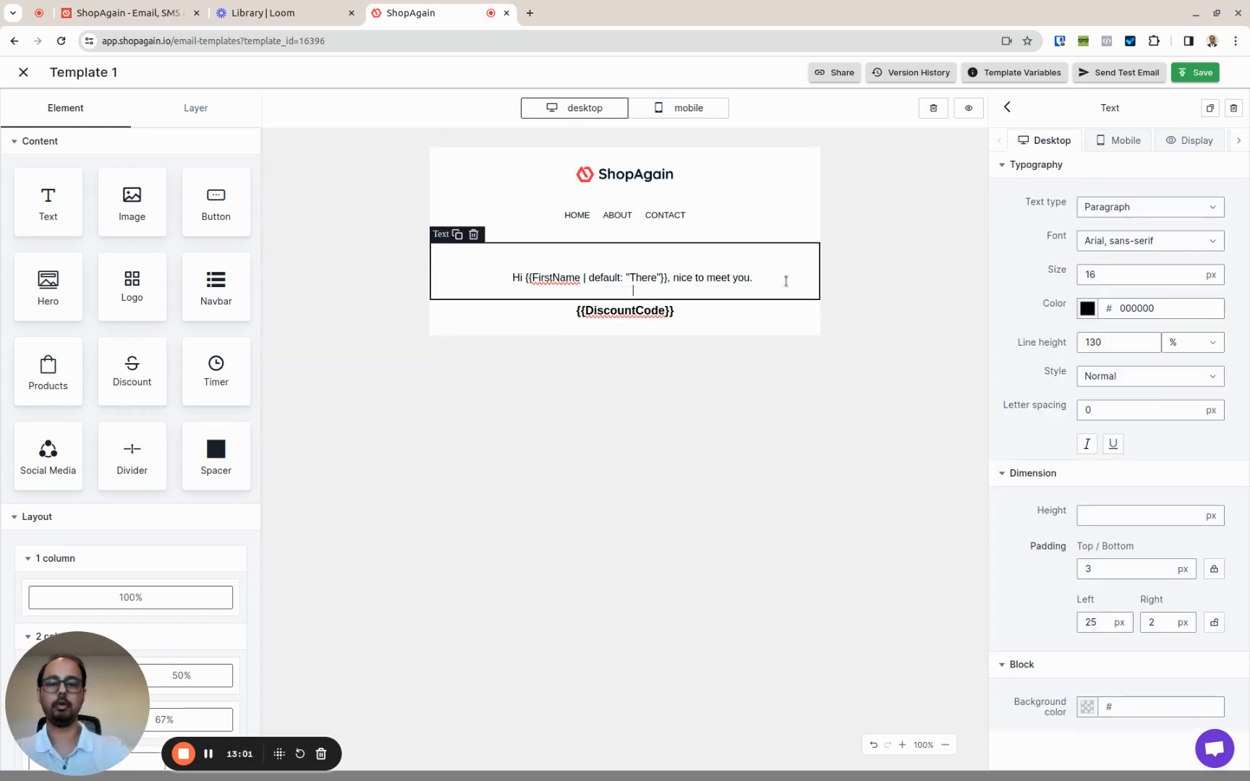
Open the discount code configuration of the Discount block and check the available fixed codes.
click(730, 319)
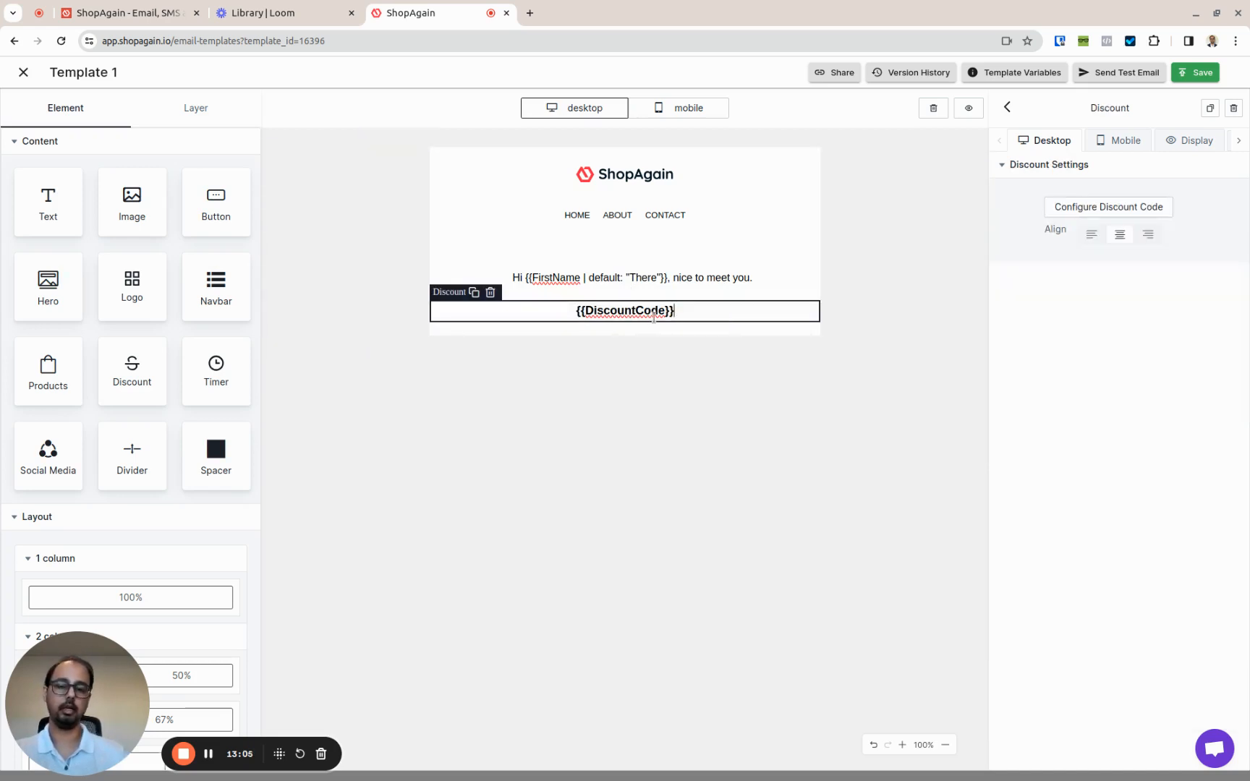
click(1113, 208)
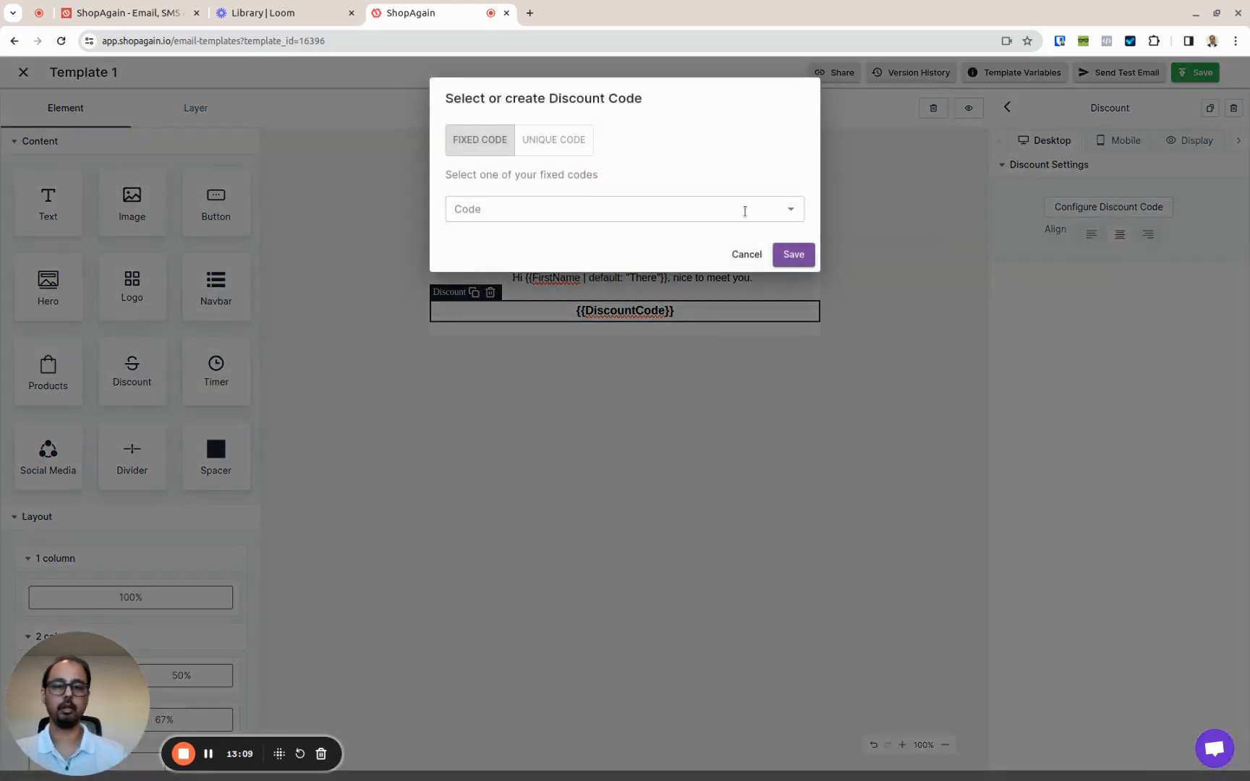
click(568, 149)
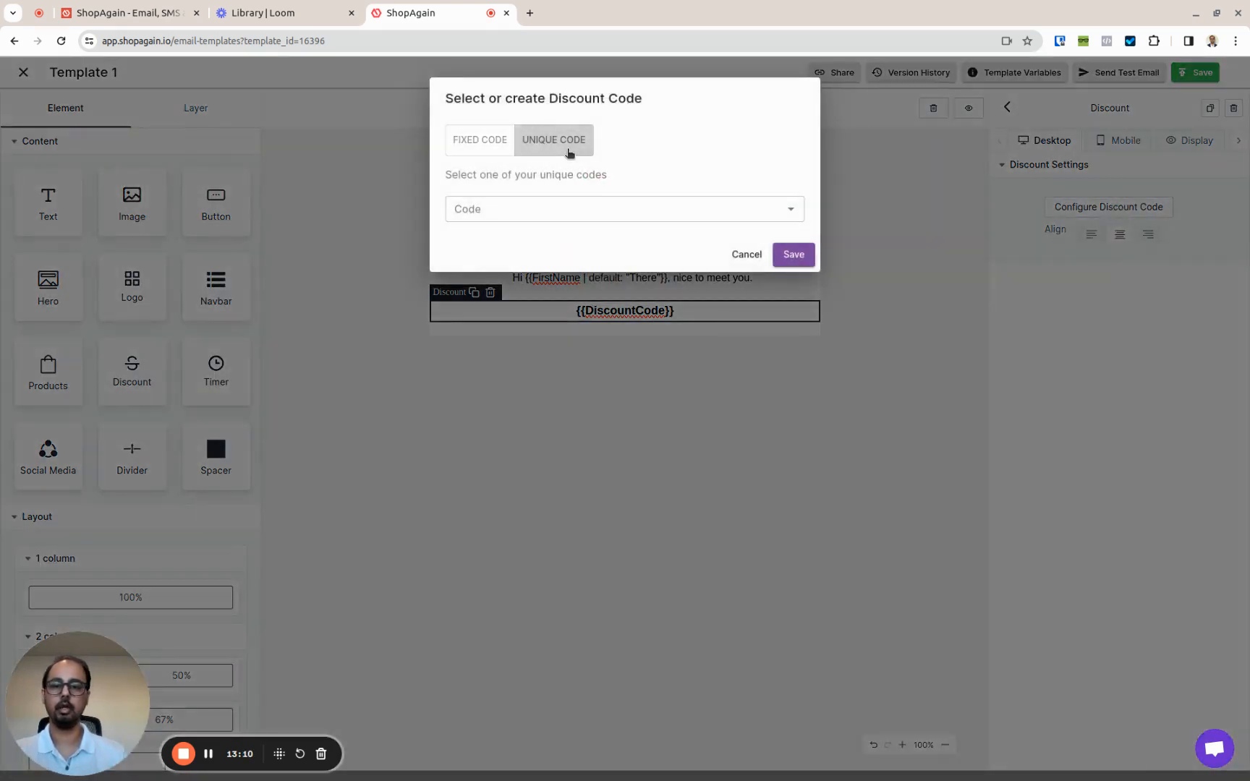
click(467, 142)
click(516, 209)
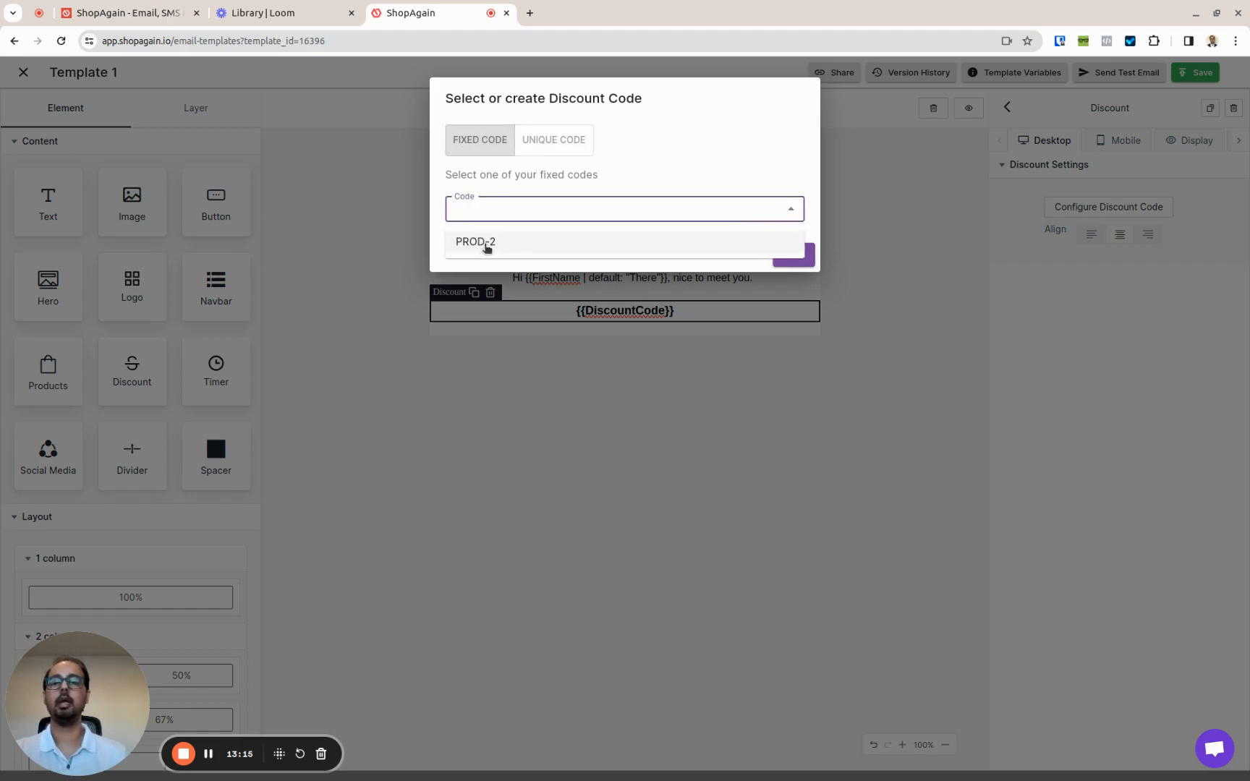
click(591, 174)
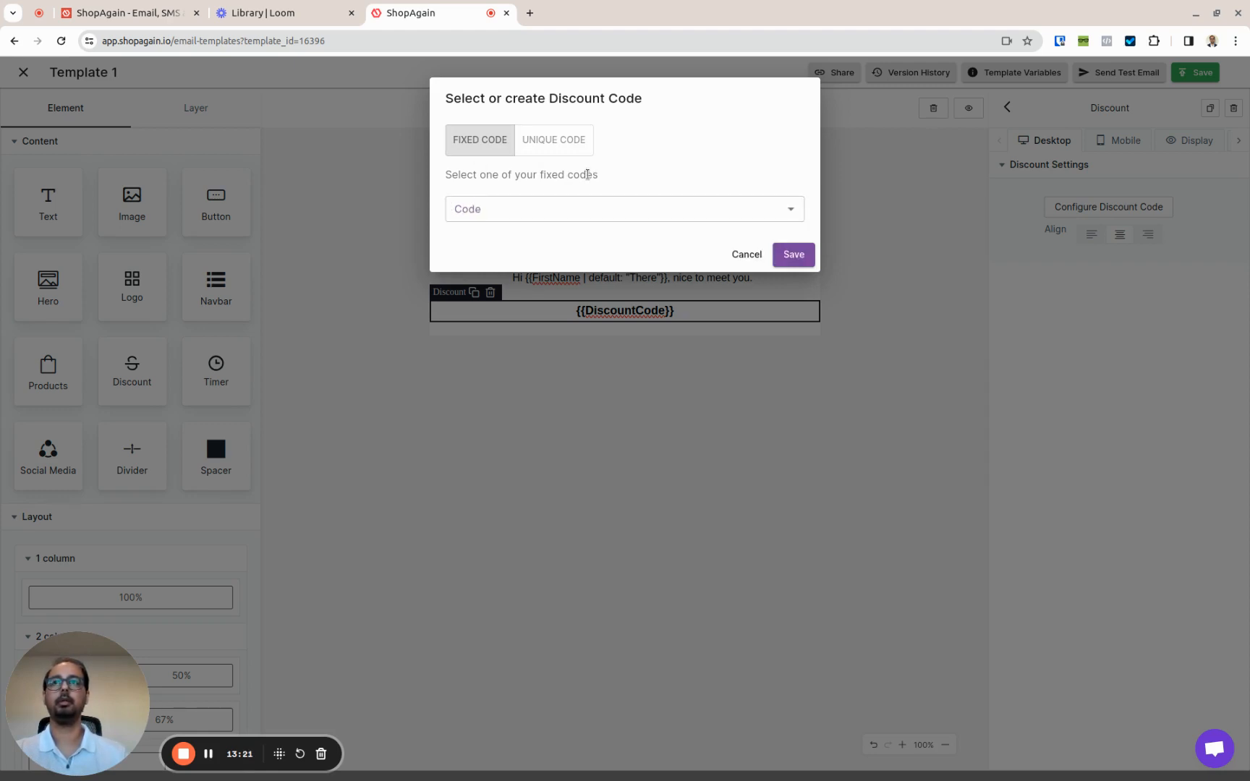
Assign the unique code THANKYOU-XXXXXX to the Discount block and save the configuration.
click(555, 139)
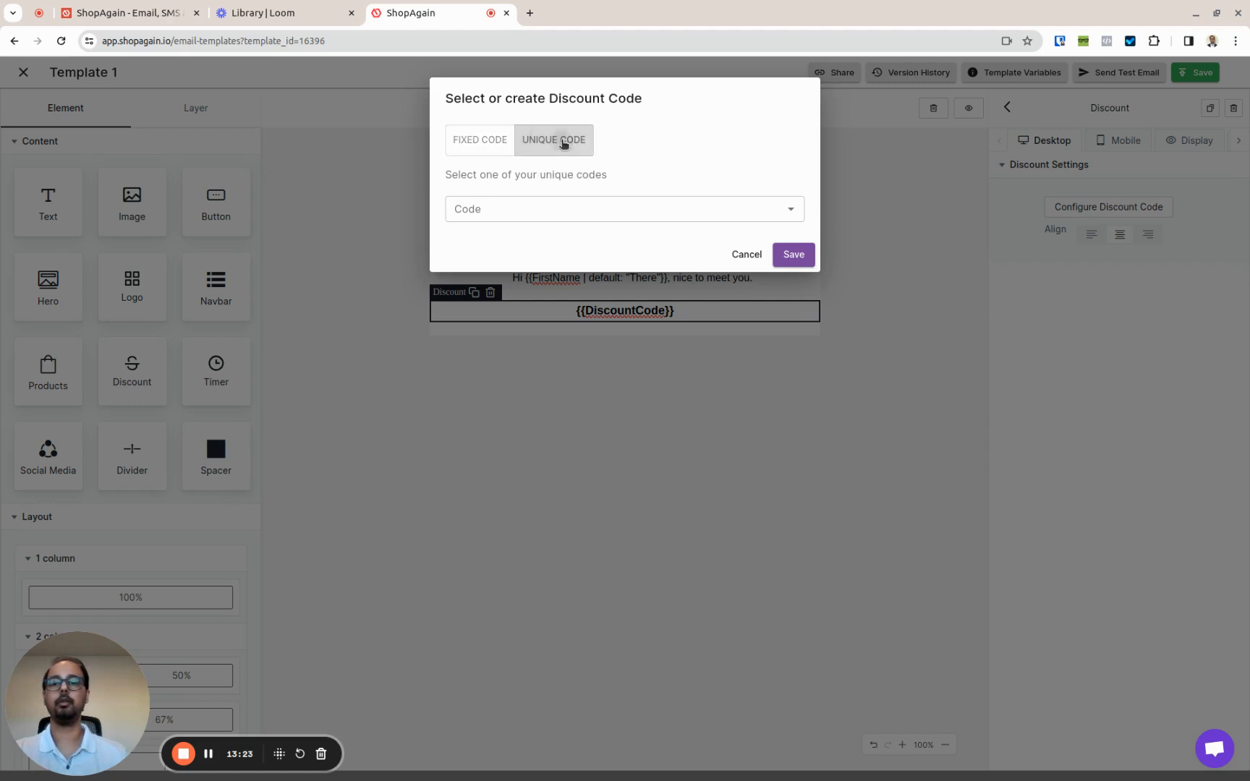
click(589, 205)
click(553, 241)
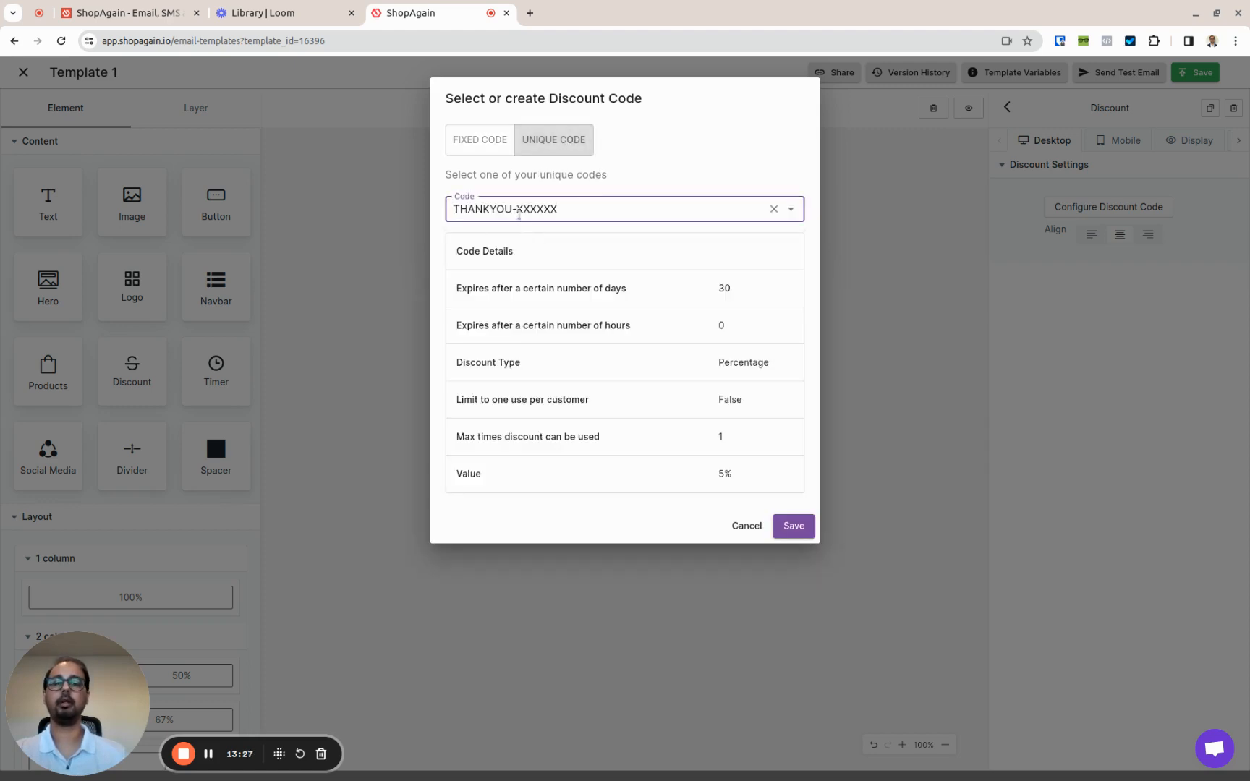
drag(518, 214, 564, 213)
click(575, 326)
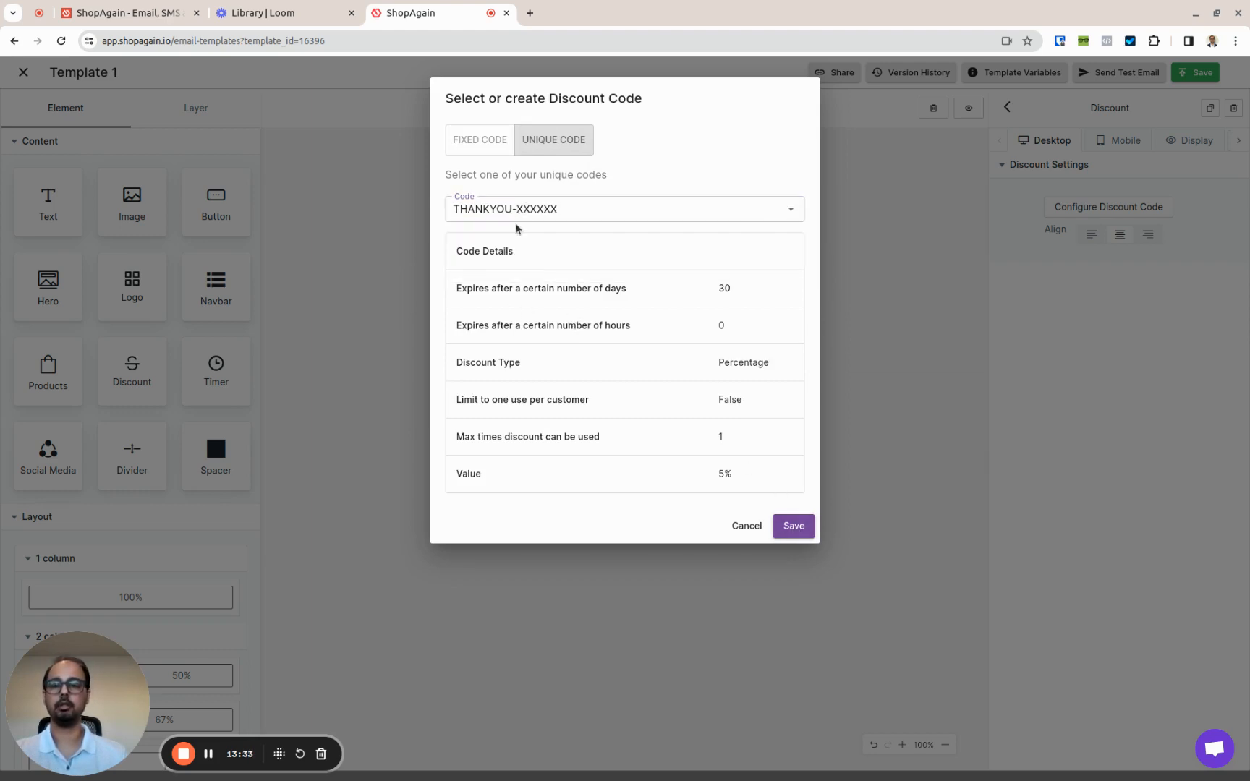
click(795, 527)
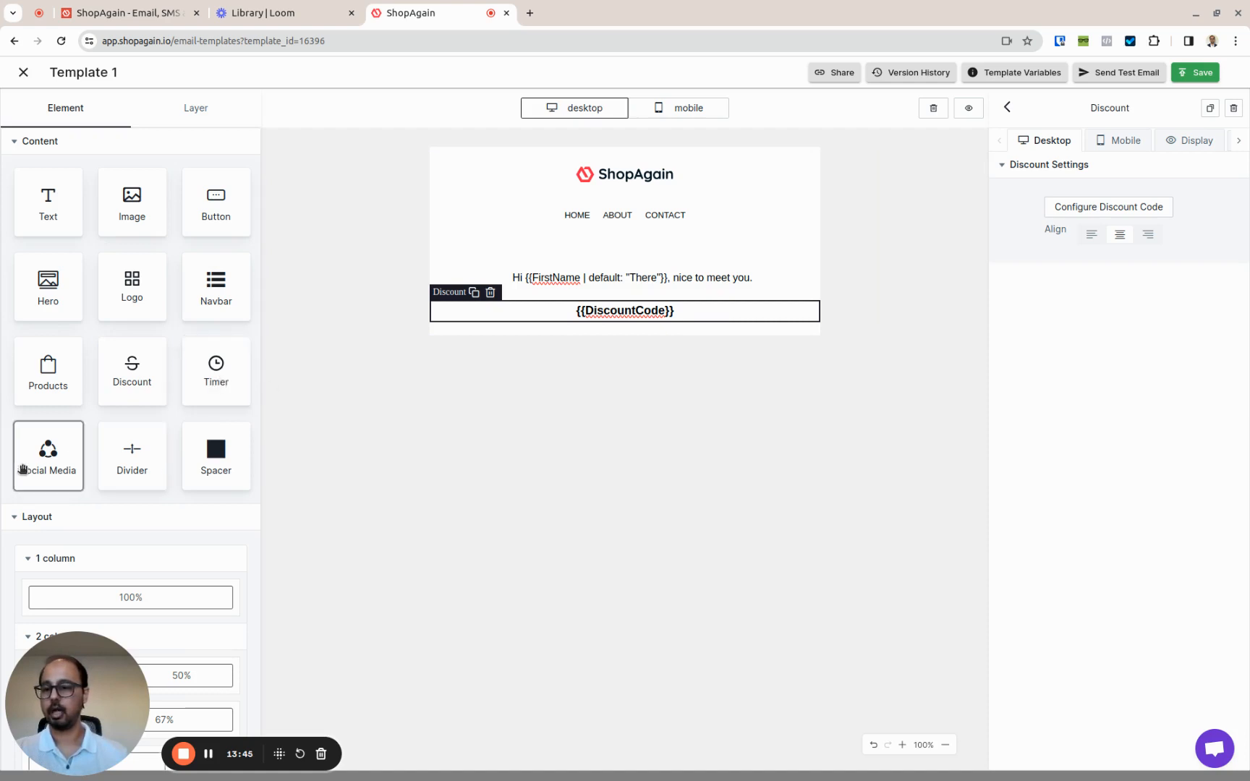
Add a one-column section below the discount code containing a Social Media block with Facebook, Instagram and Twitter icons.
drag(43, 464, 590, 327)
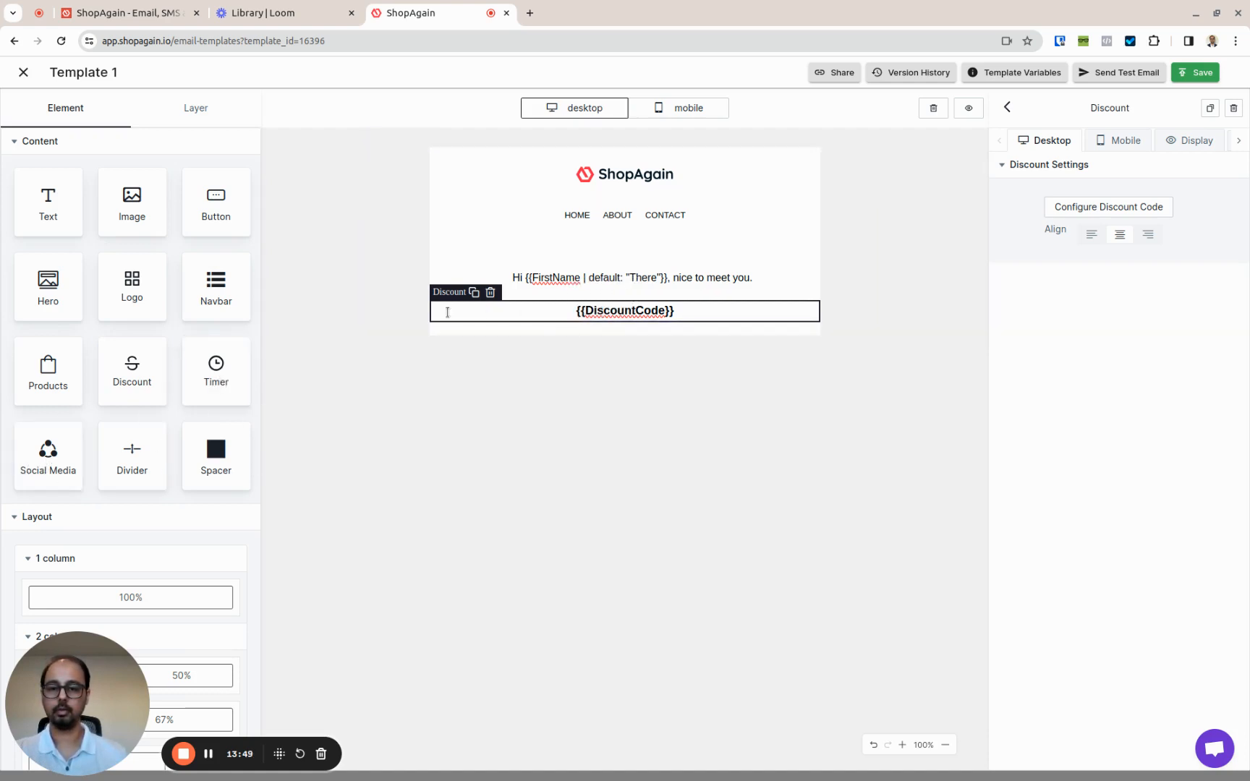
drag(160, 598, 657, 335)
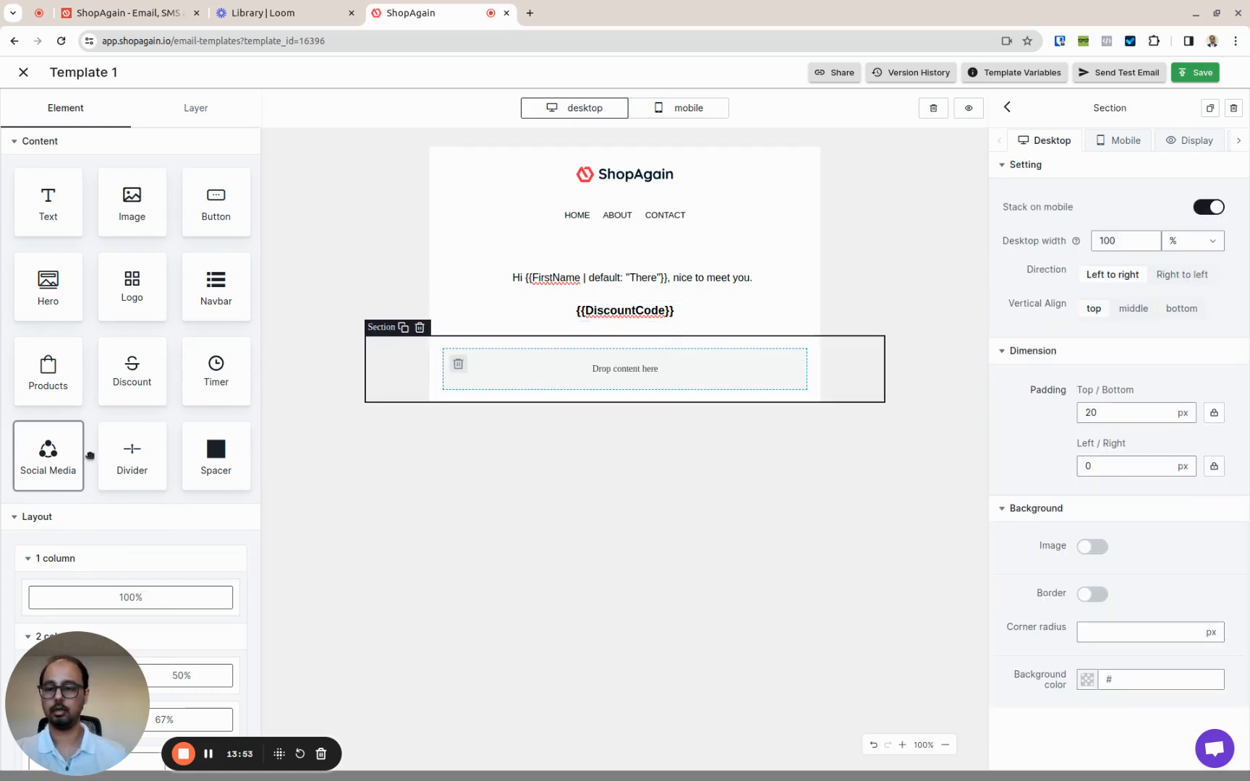
drag(88, 455, 561, 374)
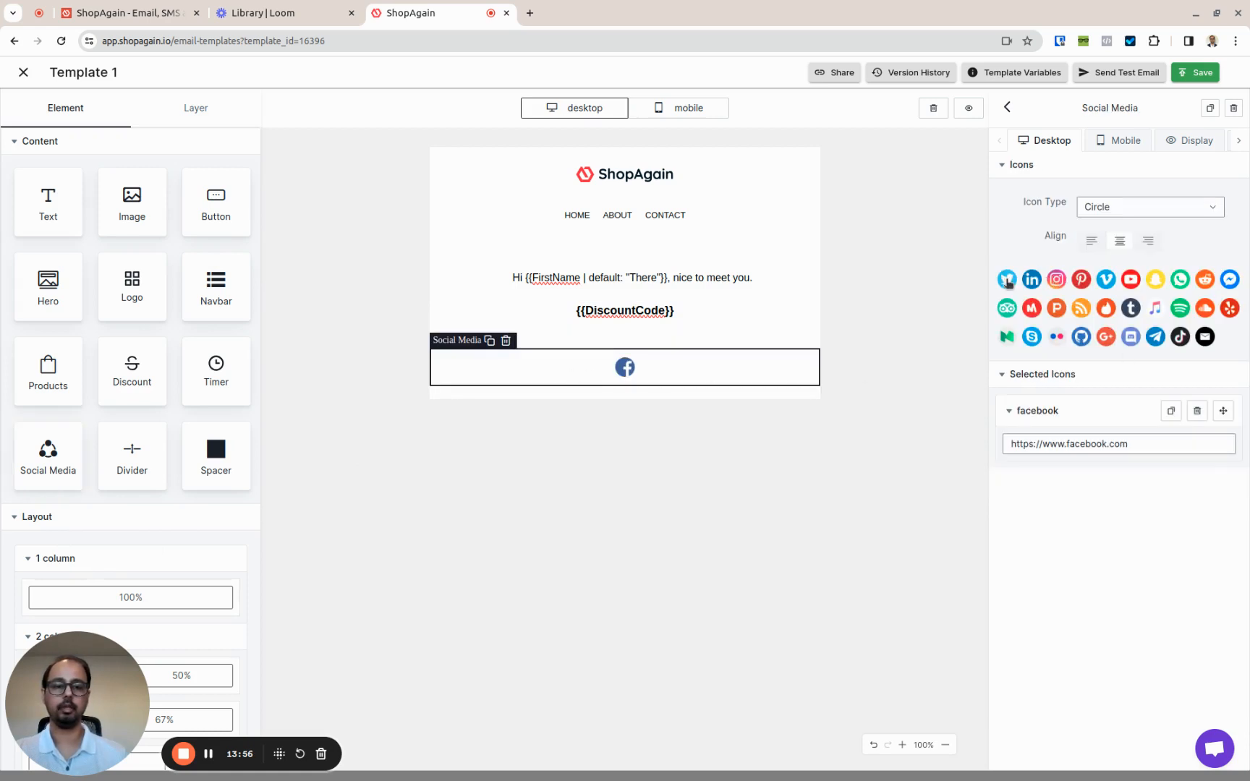
click(1056, 280)
click(1006, 279)
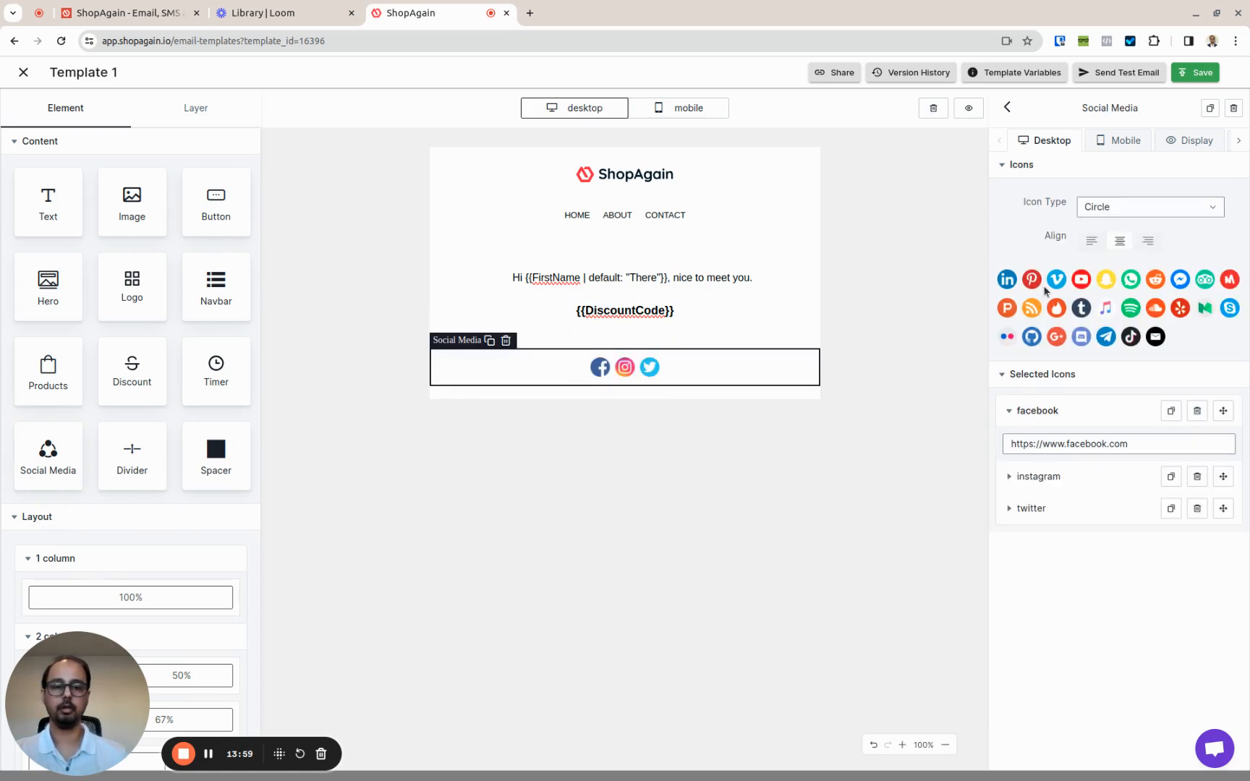
Set the social media icon type to Rounded, and expand the Instagram and Twitter entries to view their links.
click(1121, 207)
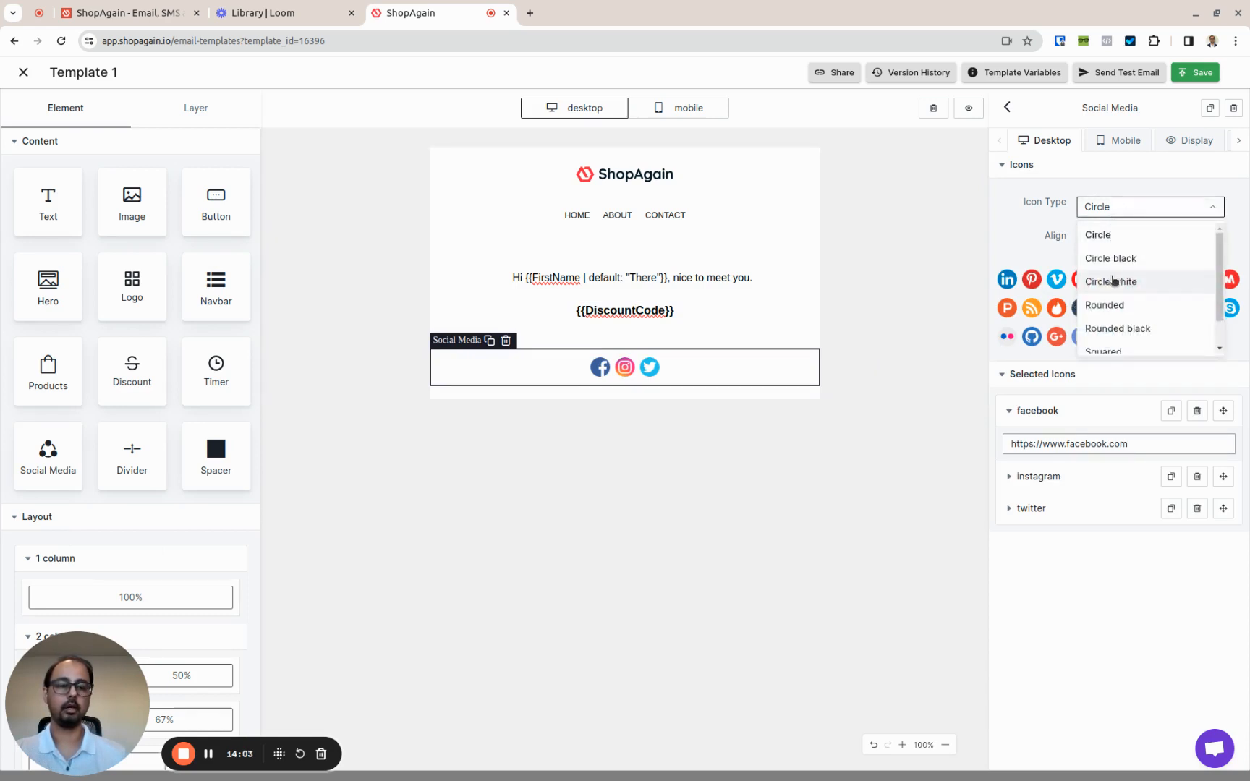
scroll(1116, 304, down, 1)
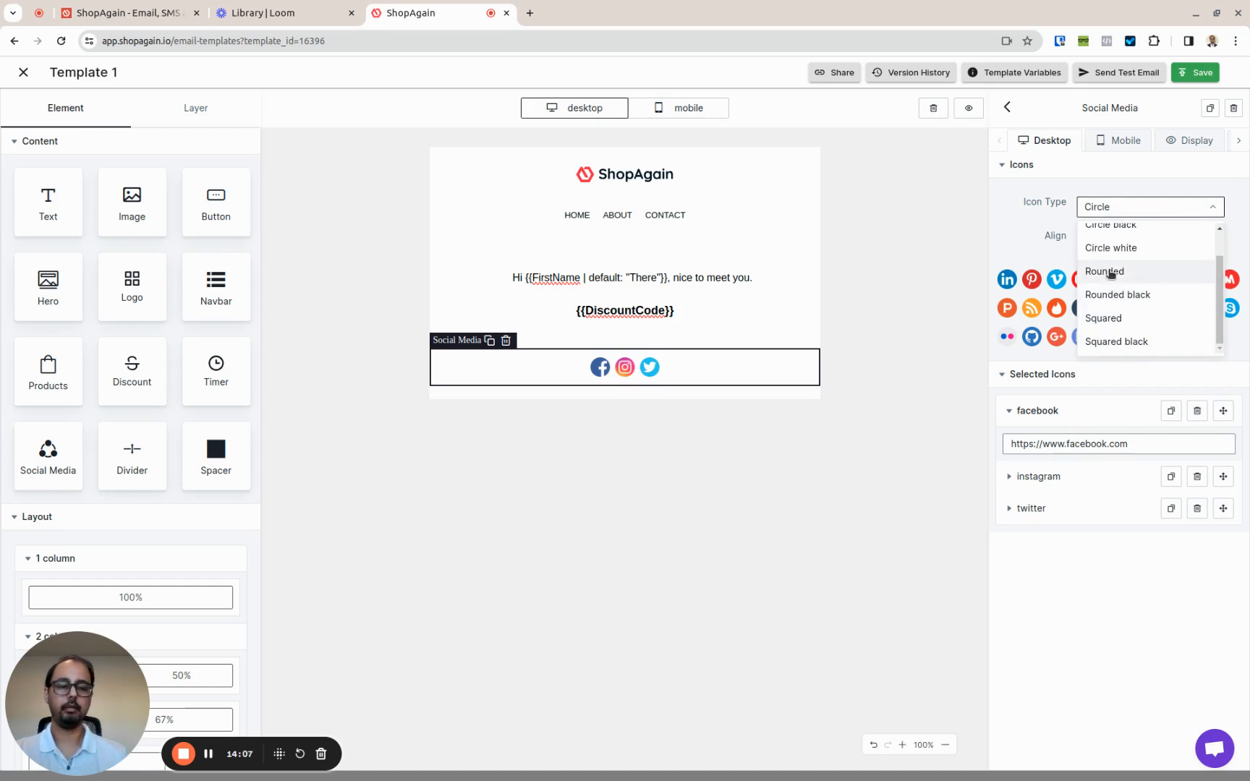
click(1110, 274)
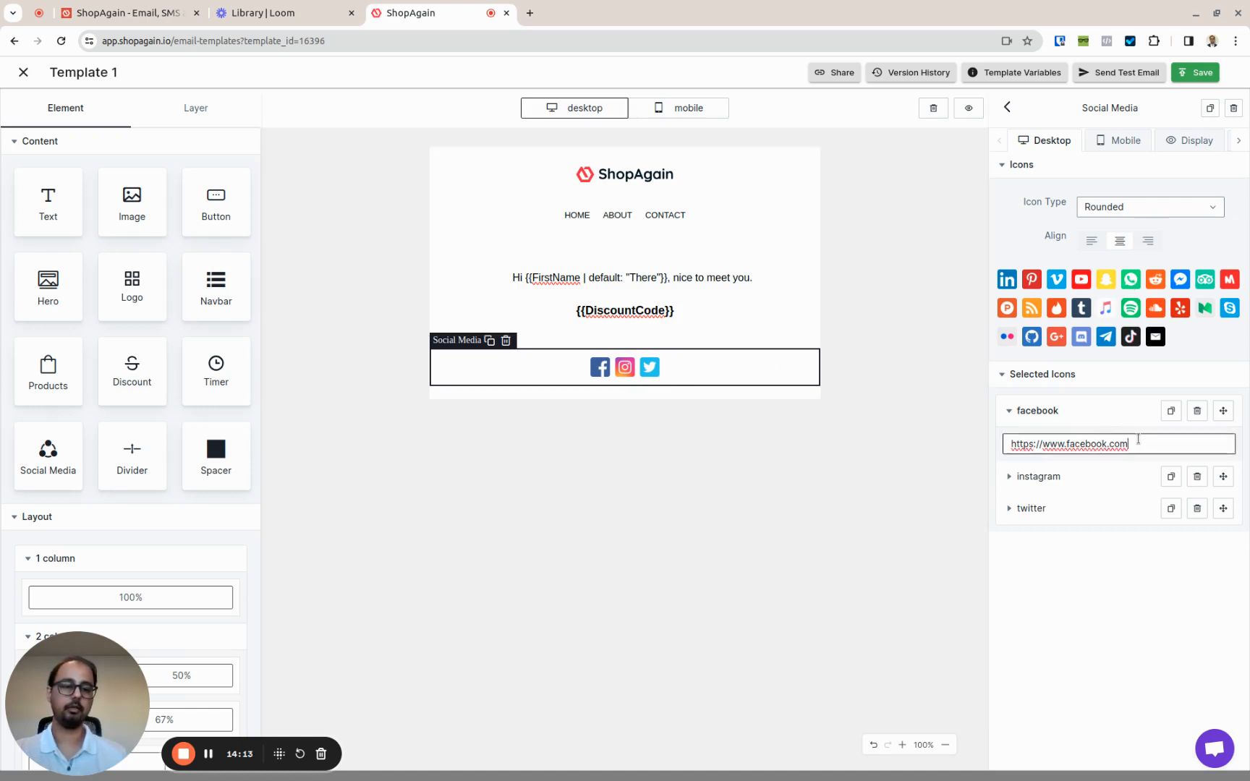
click(1014, 475)
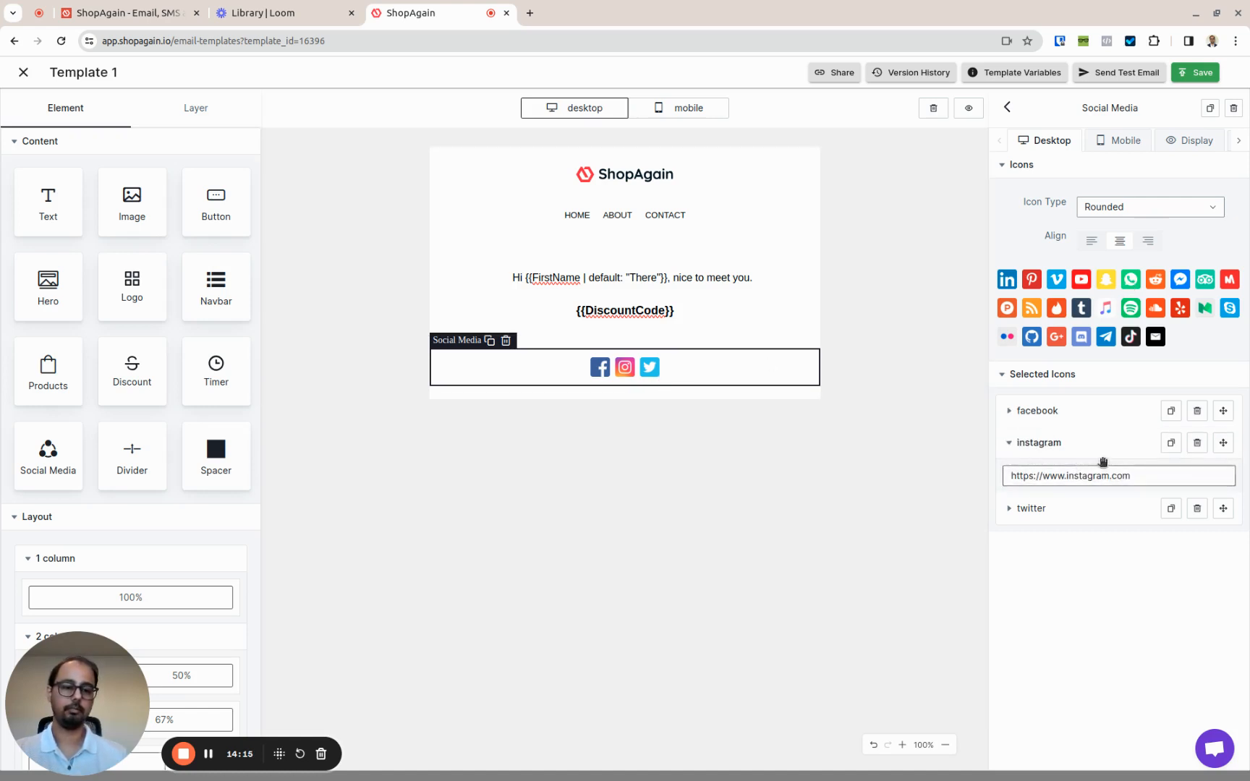
click(1029, 508)
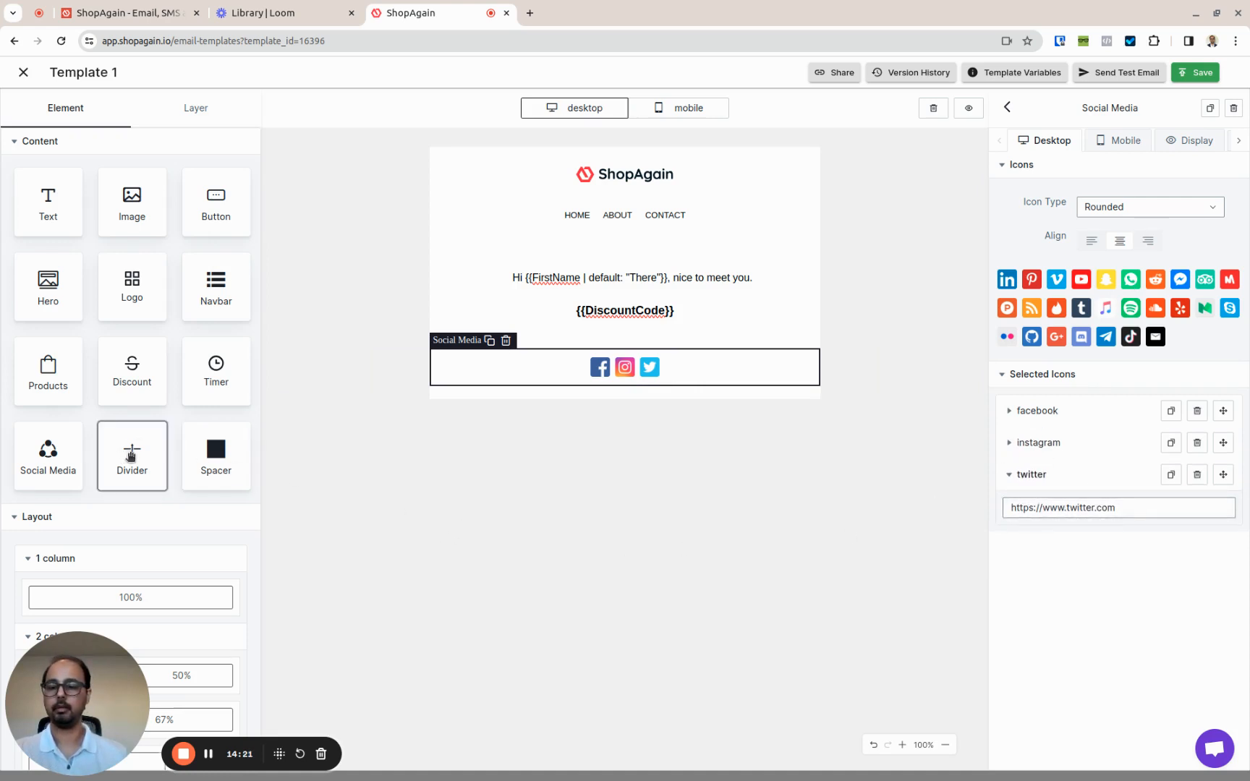
Insert a Divider directly below the discount code and set its line color to the preset red.
drag(130, 453, 582, 322)
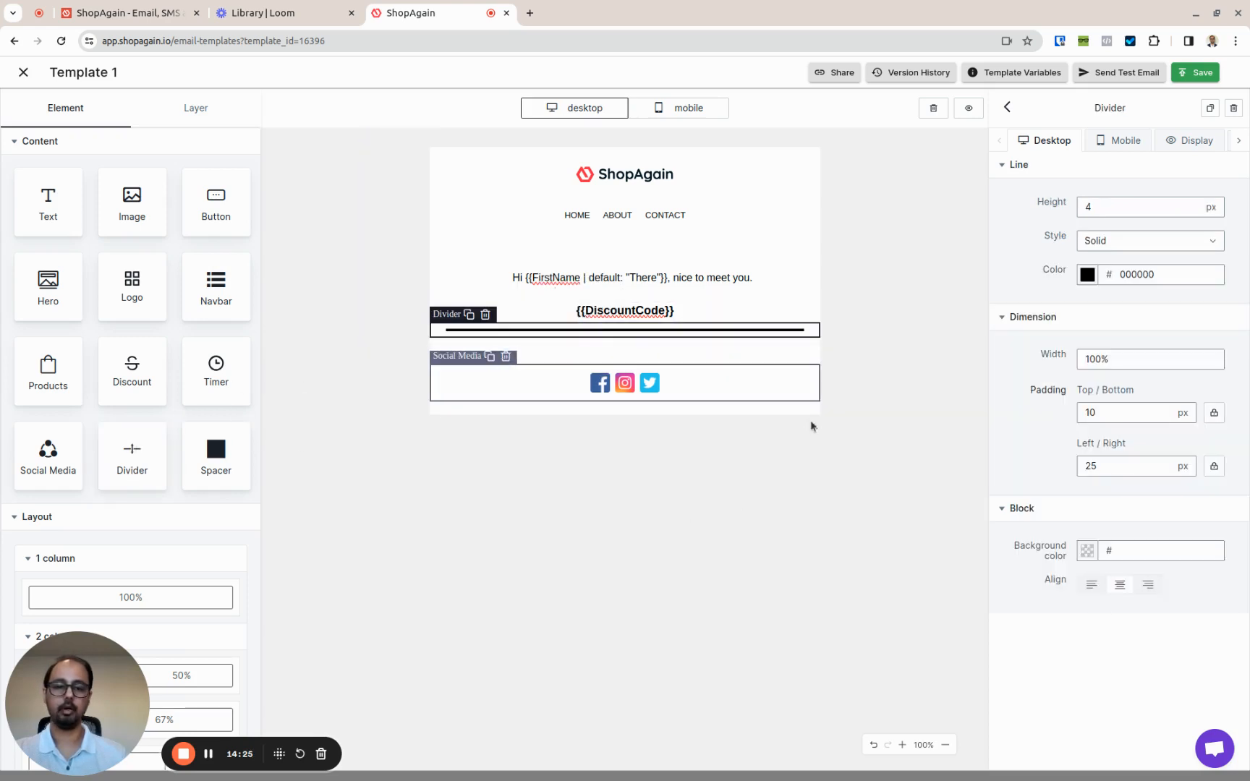
click(947, 269)
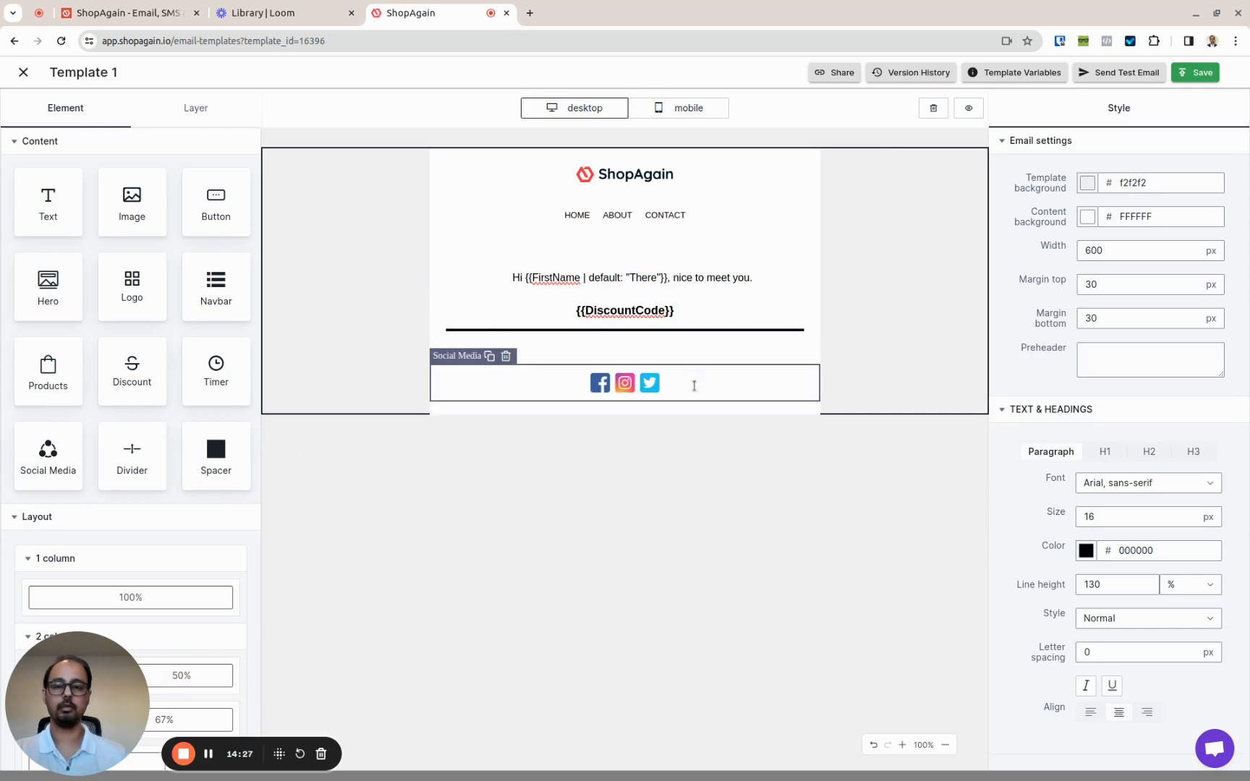
click(718, 338)
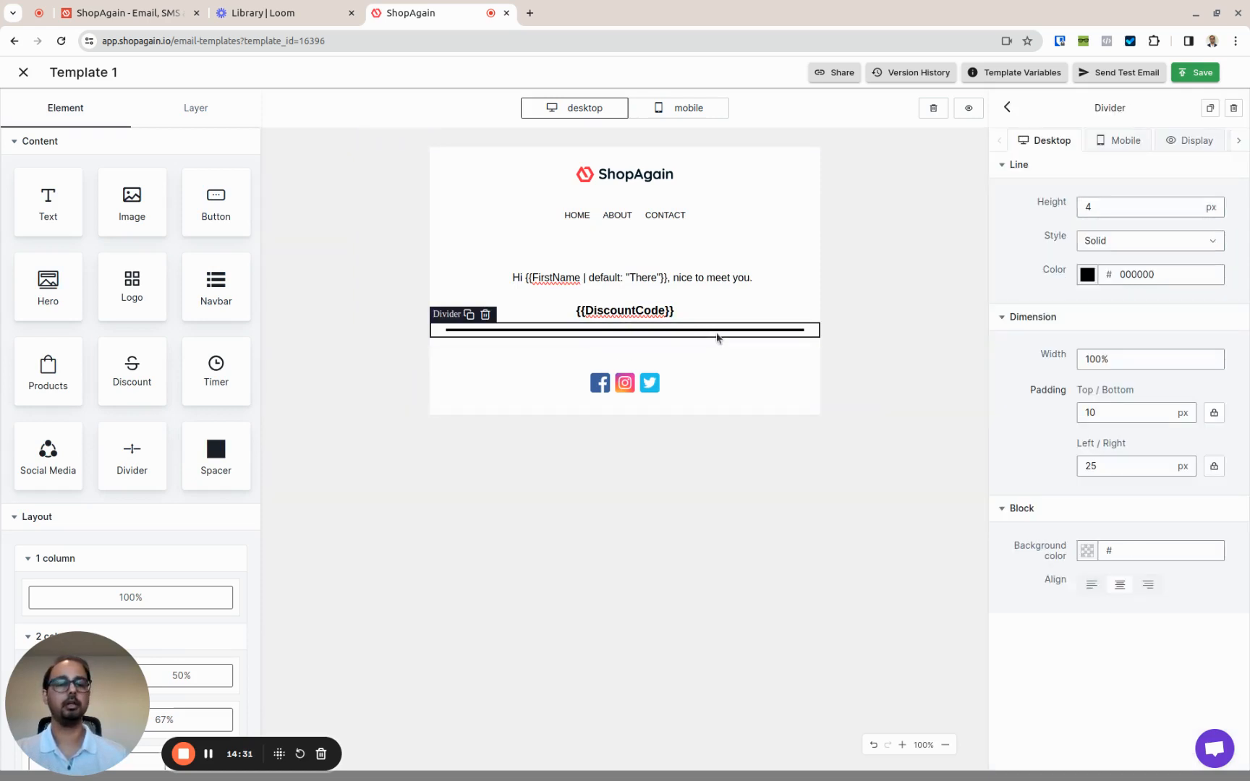
click(1087, 274)
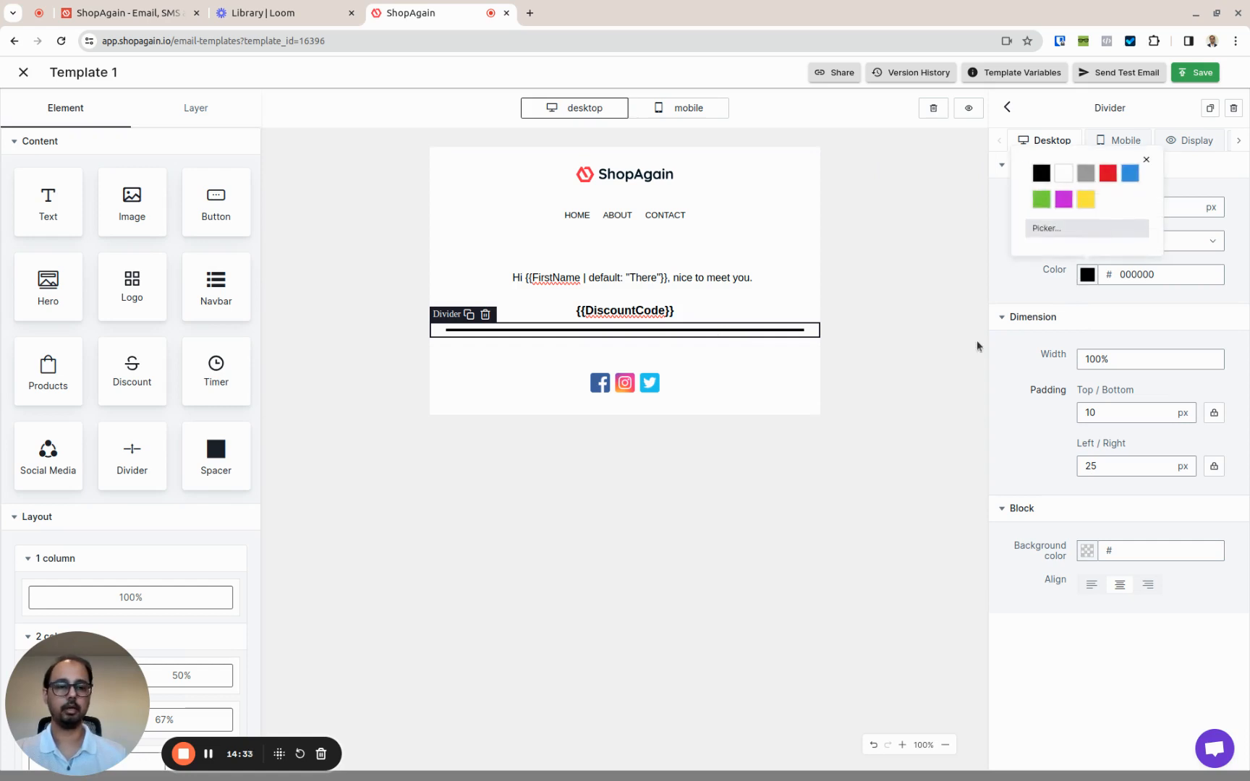
click(1083, 230)
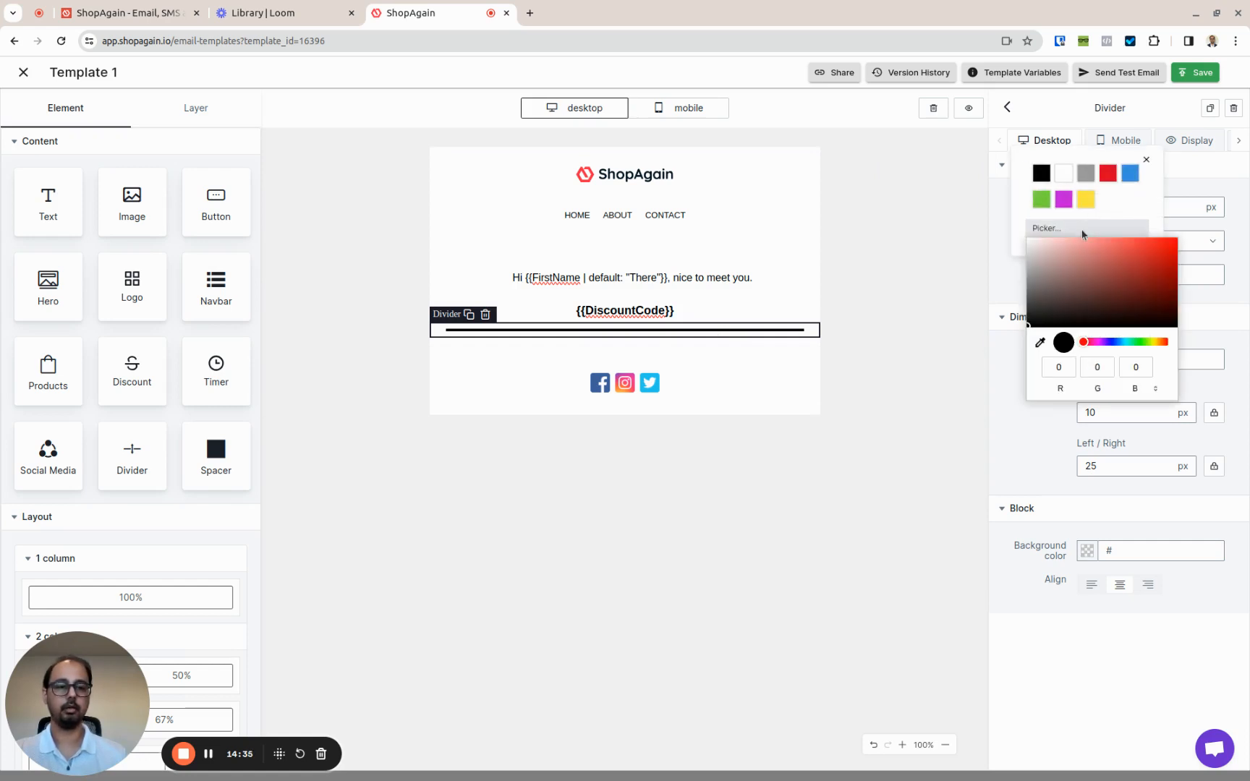
click(1107, 173)
click(962, 349)
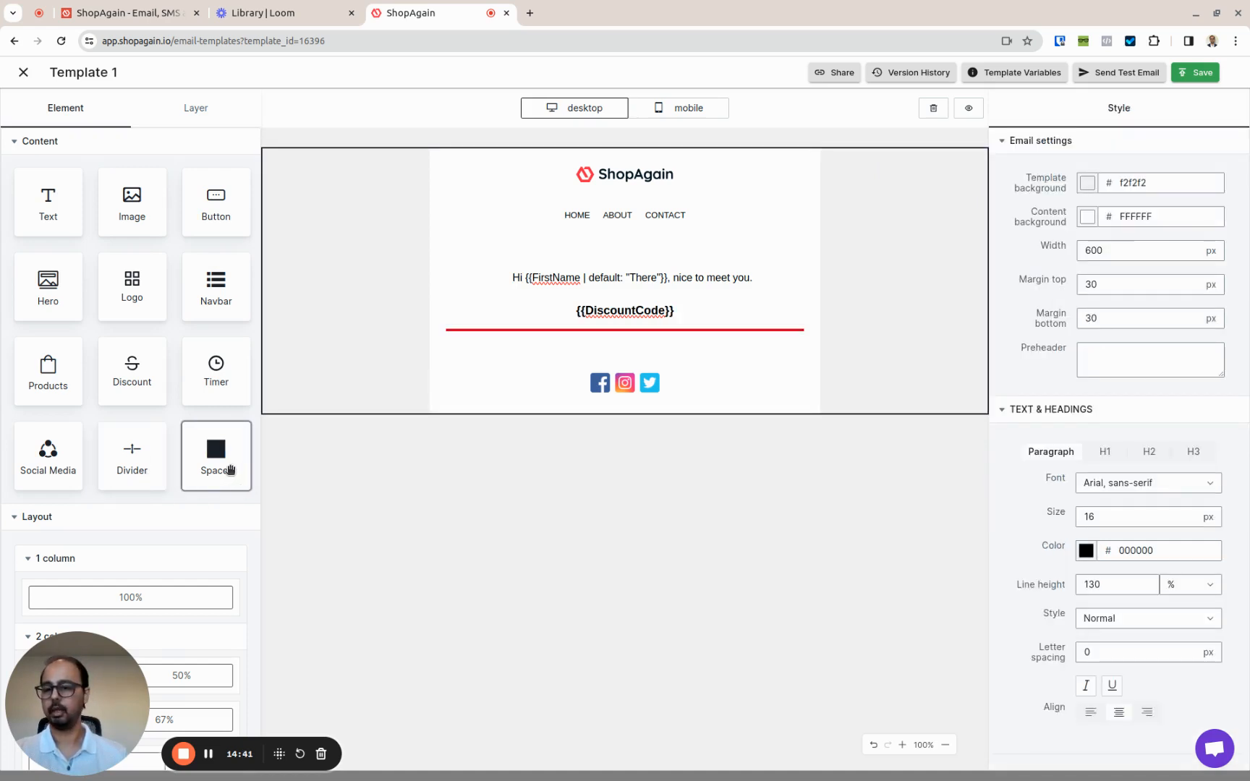
Insert a Spacer between the greeting and the discount code and set its height to 40 px.
drag(220, 469, 615, 302)
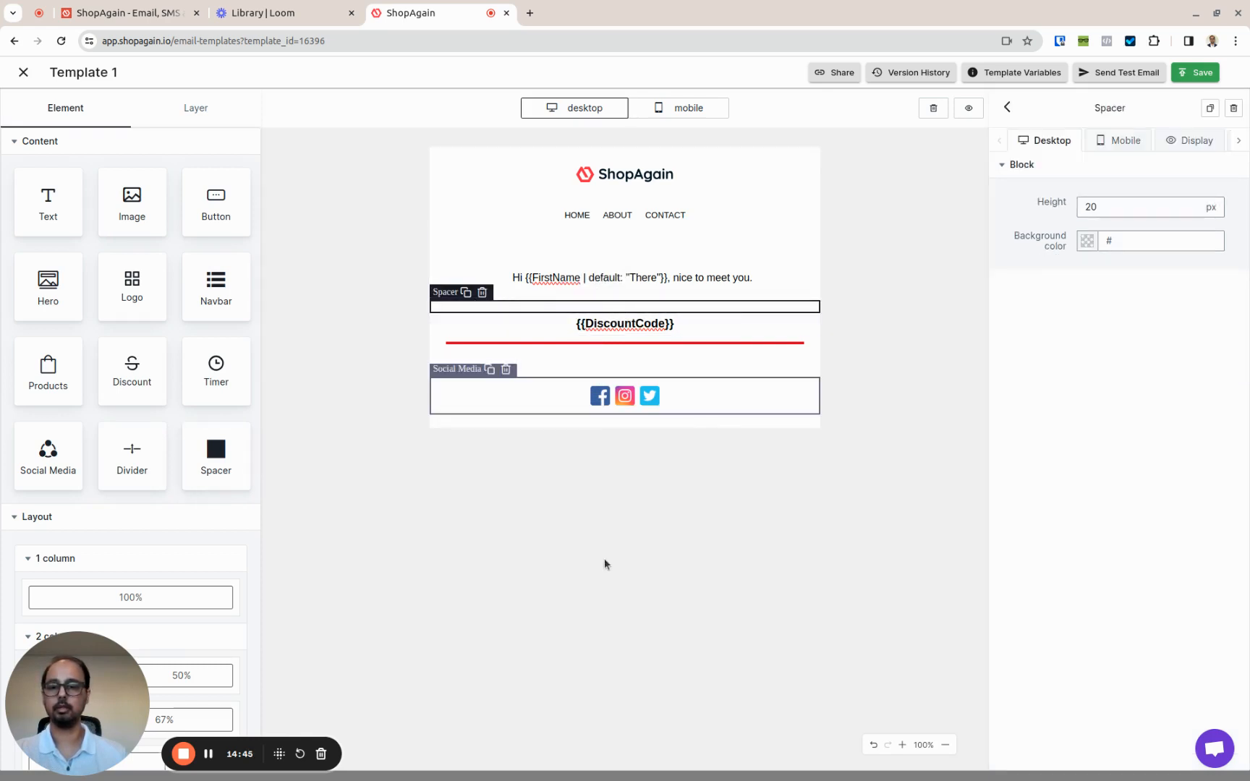
click(1121, 207)
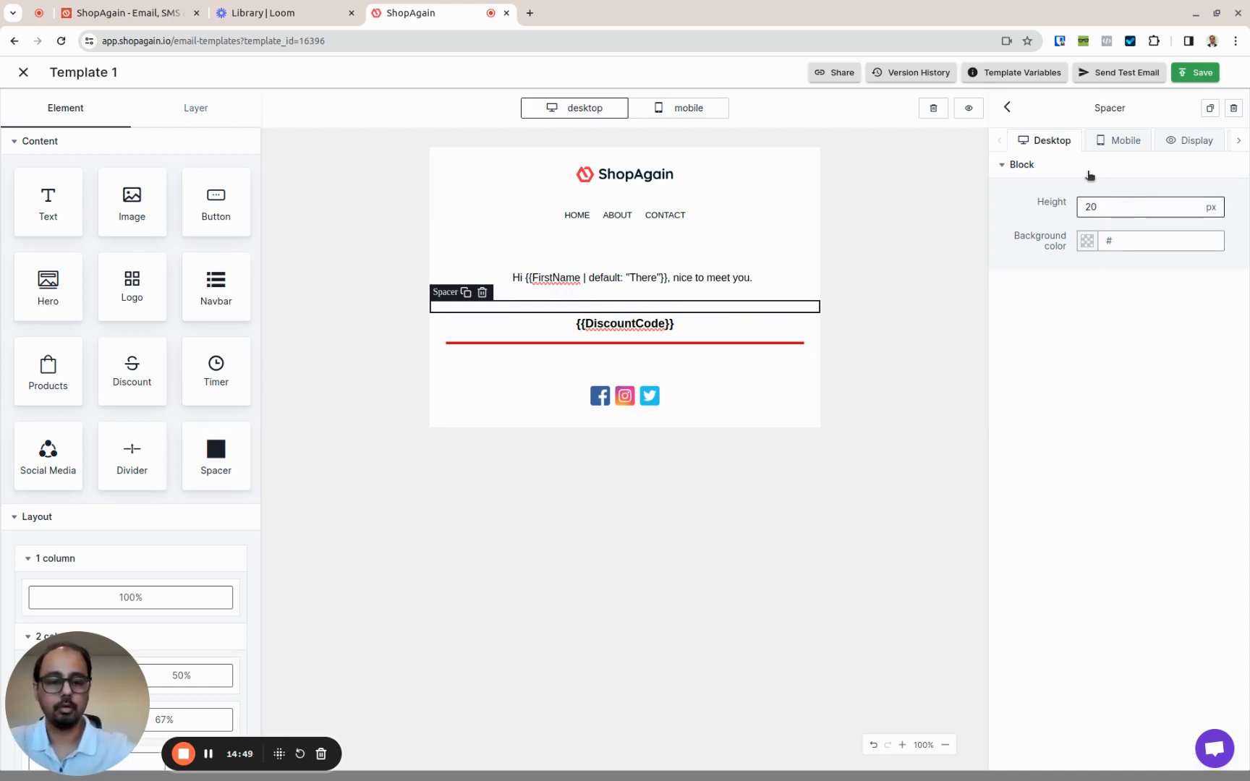
key(Left)
key(BackSpace)
text(4)
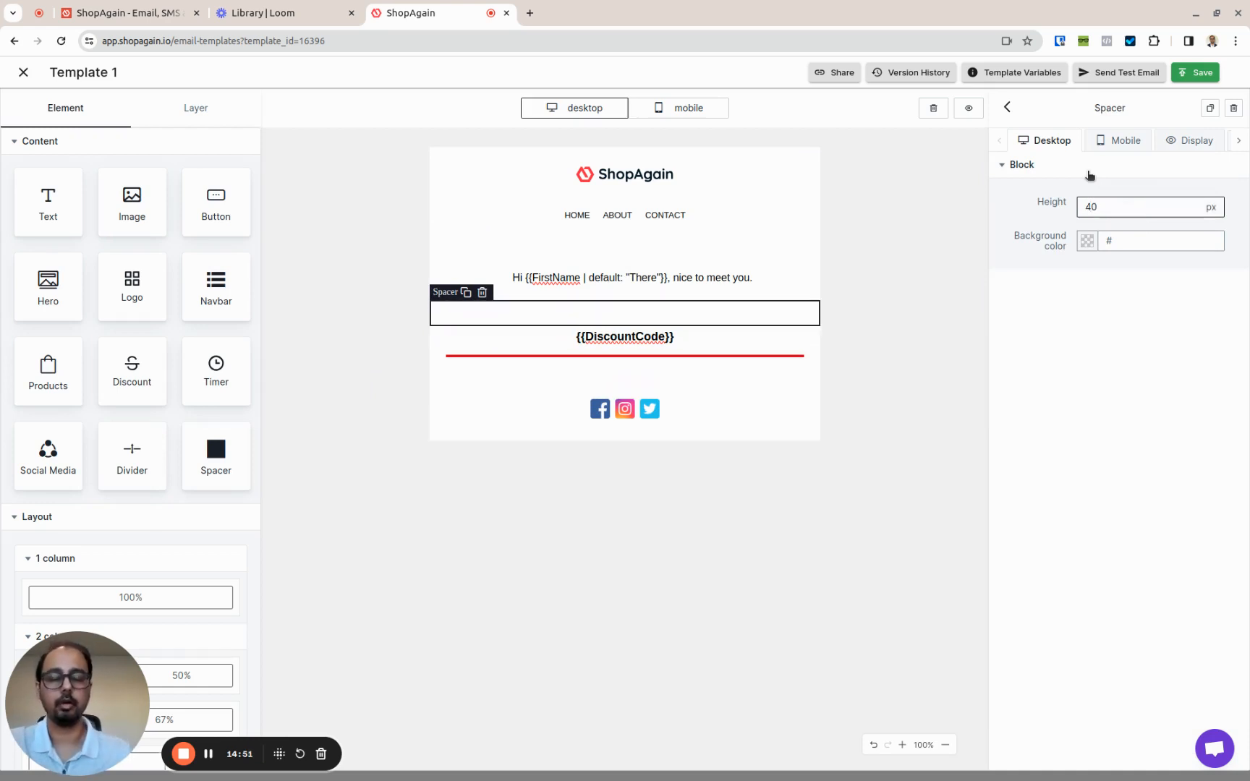
click(965, 290)
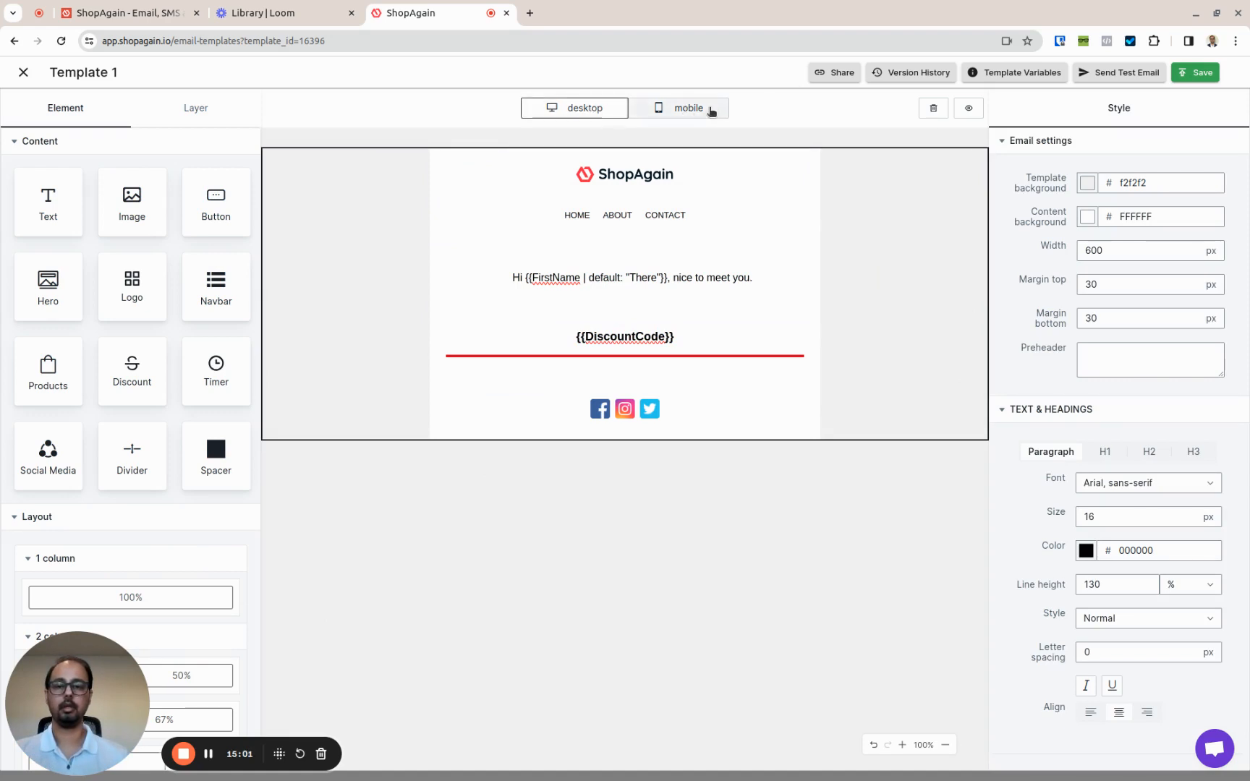
Preview the template in mobile view, return to desktop view, and check the version history options for the earlier version.
click(688, 110)
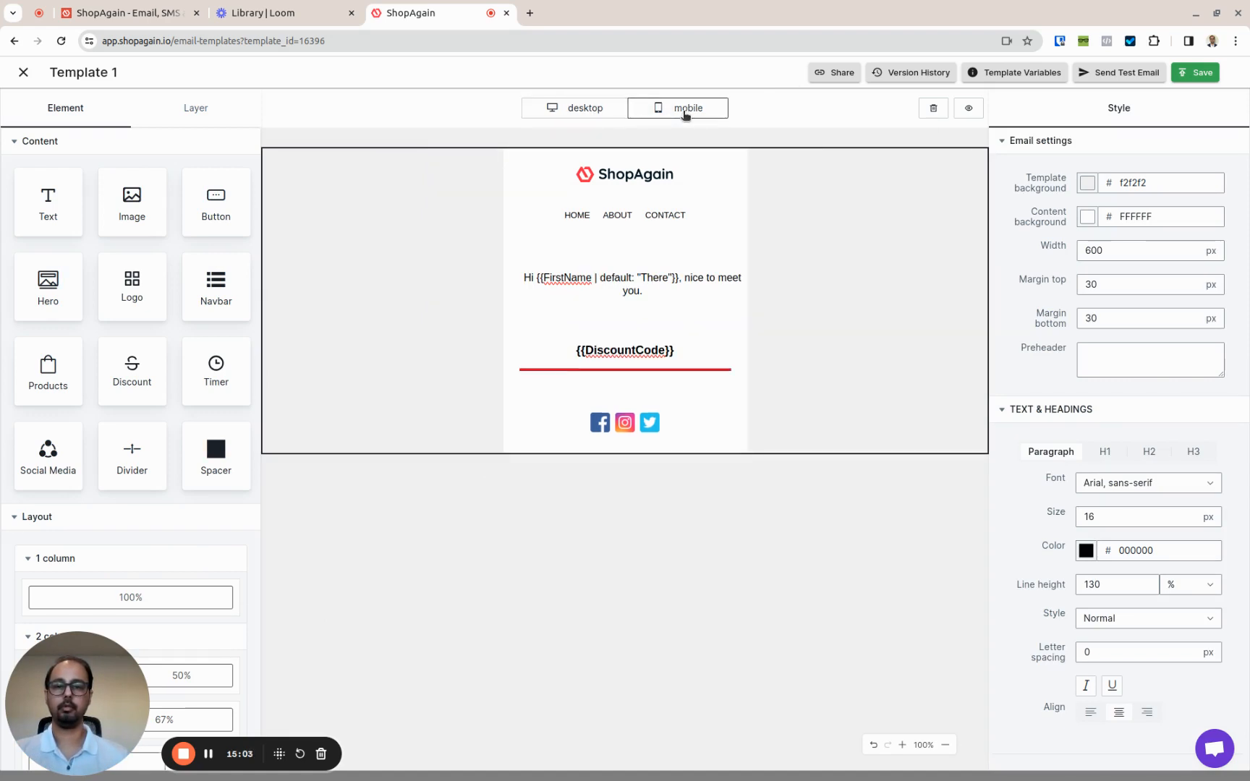
click(583, 112)
click(913, 72)
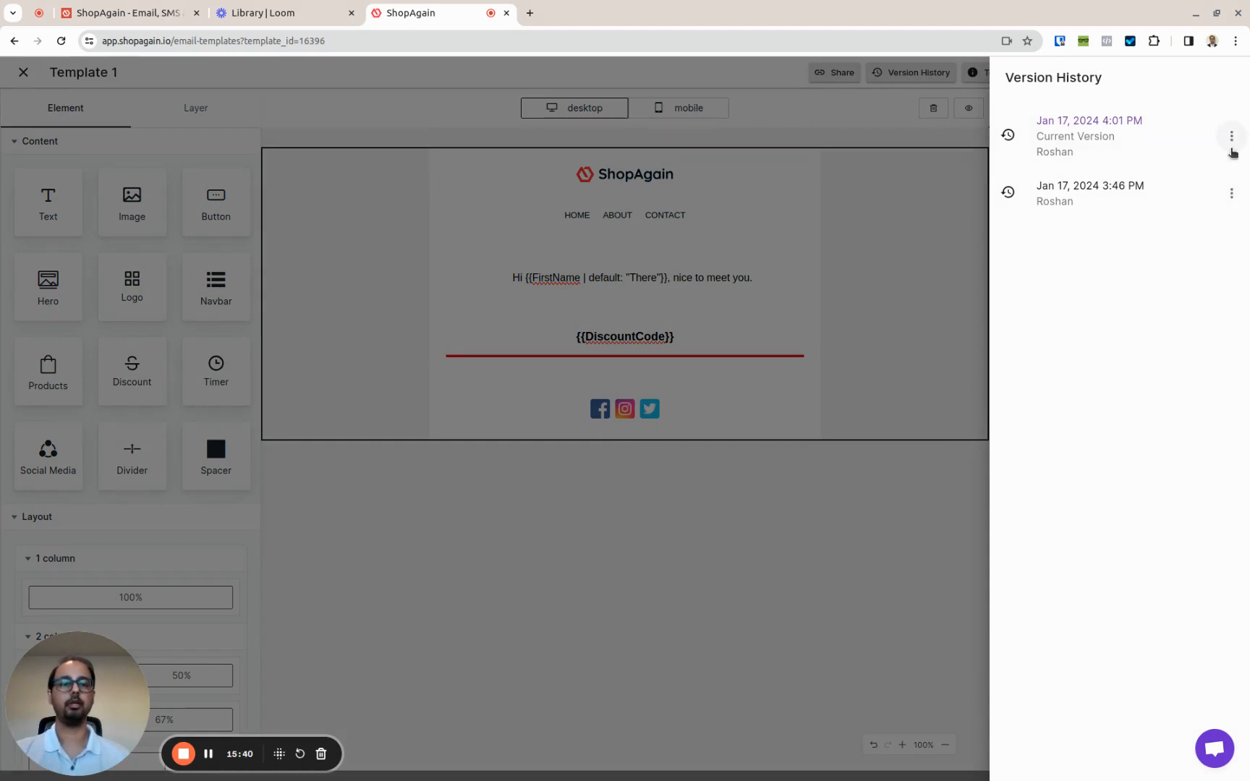
click(1230, 193)
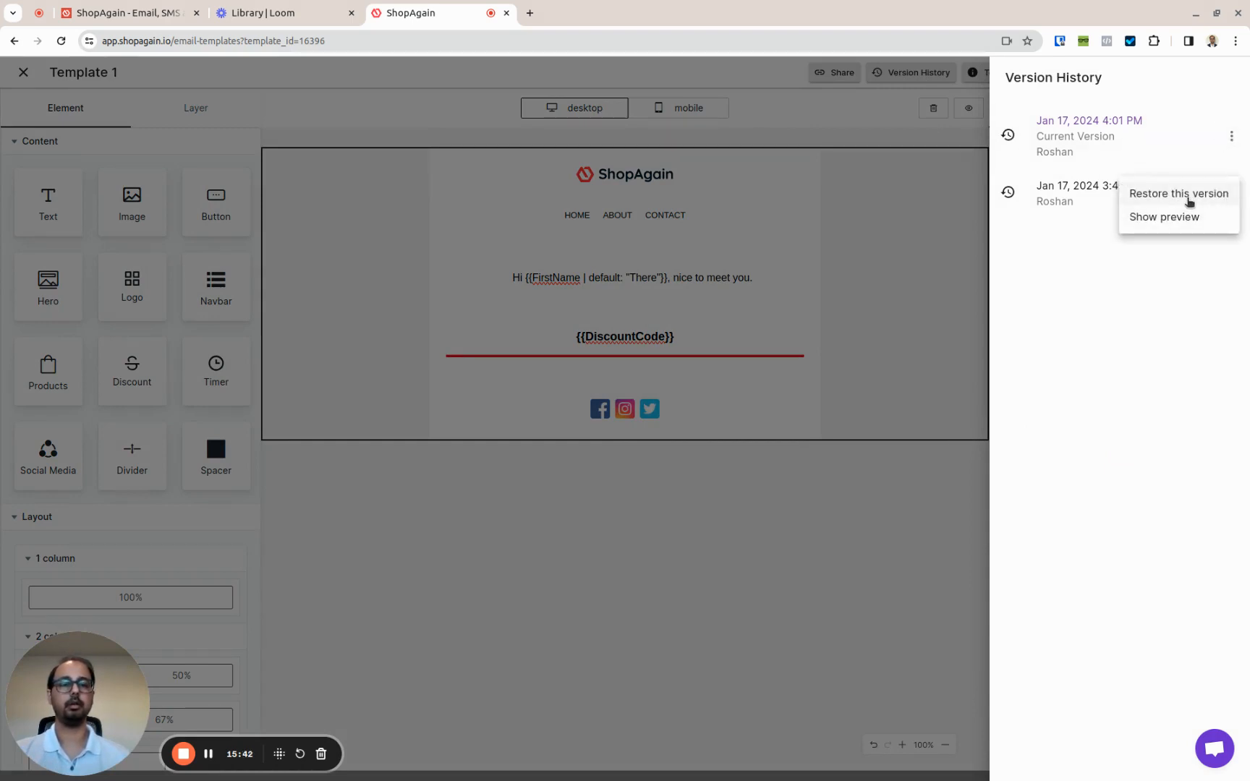
click(937, 197)
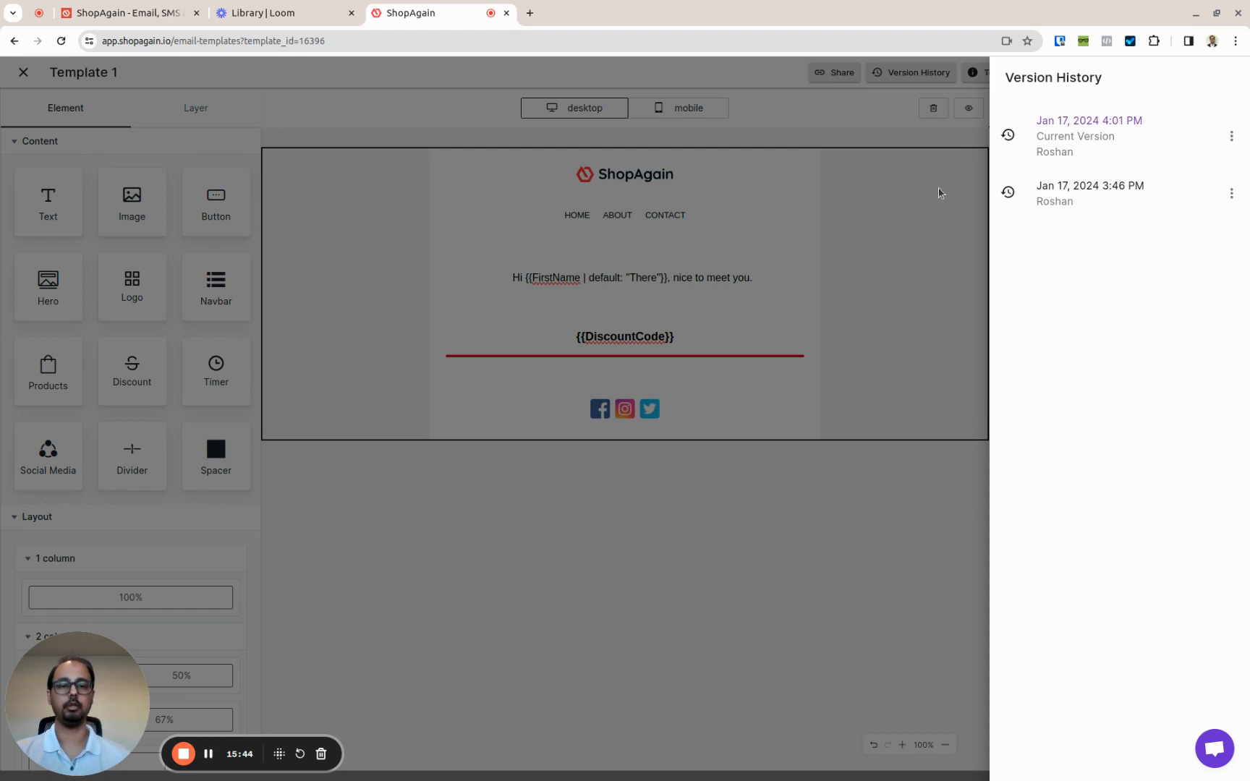
click(942, 166)
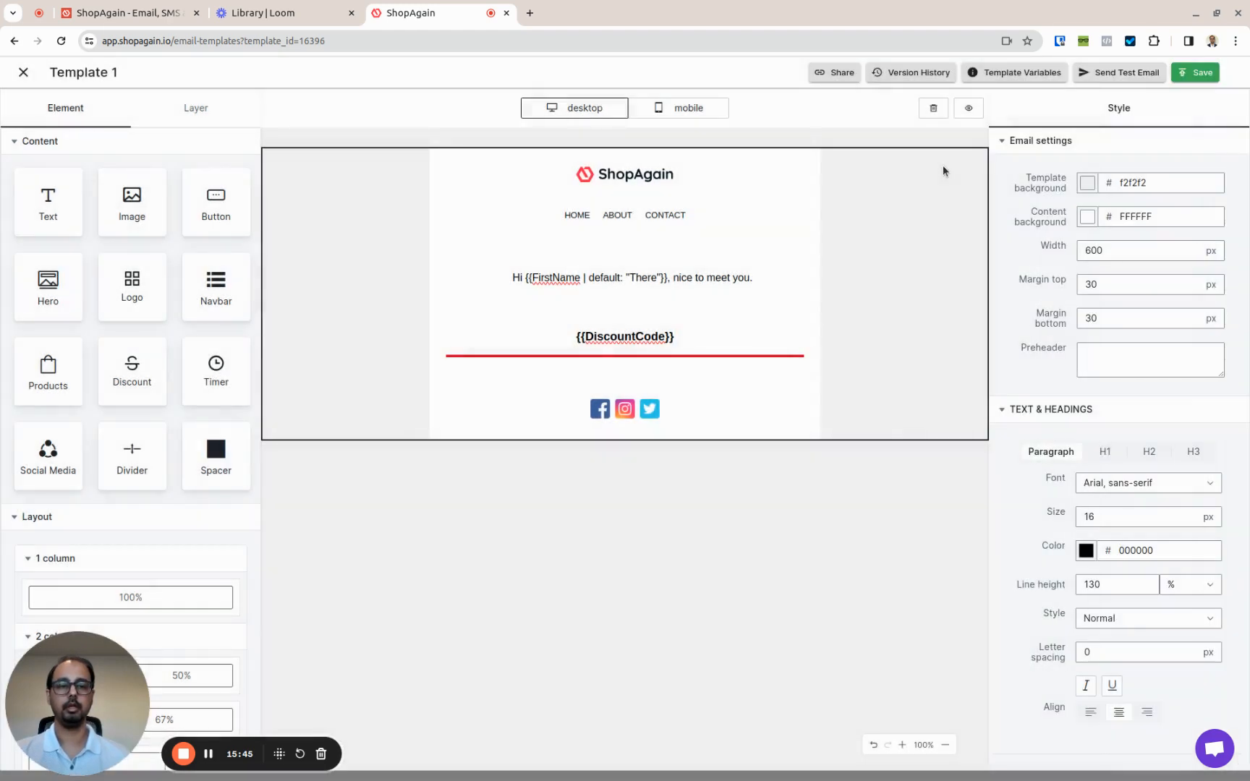
Review the list of available template variables, and inspect the test email form's recipient and subject fields without sending.
click(1023, 78)
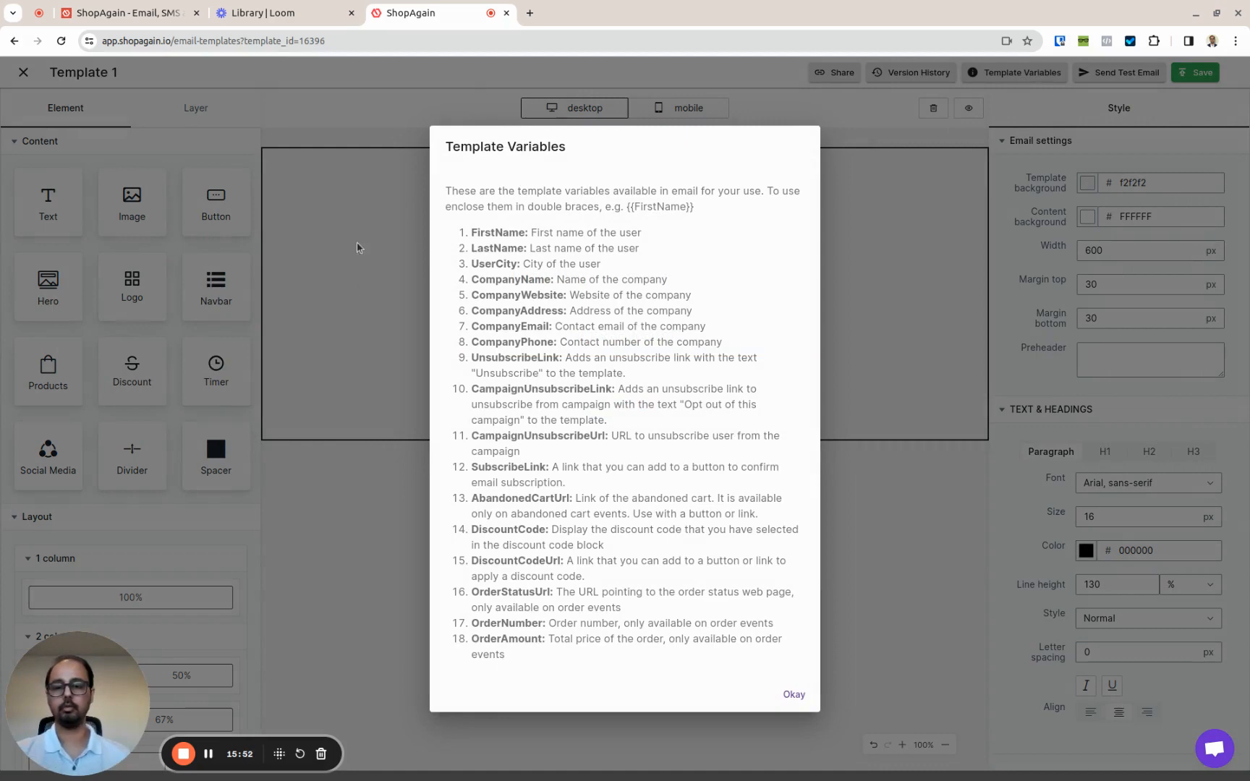
click(794, 696)
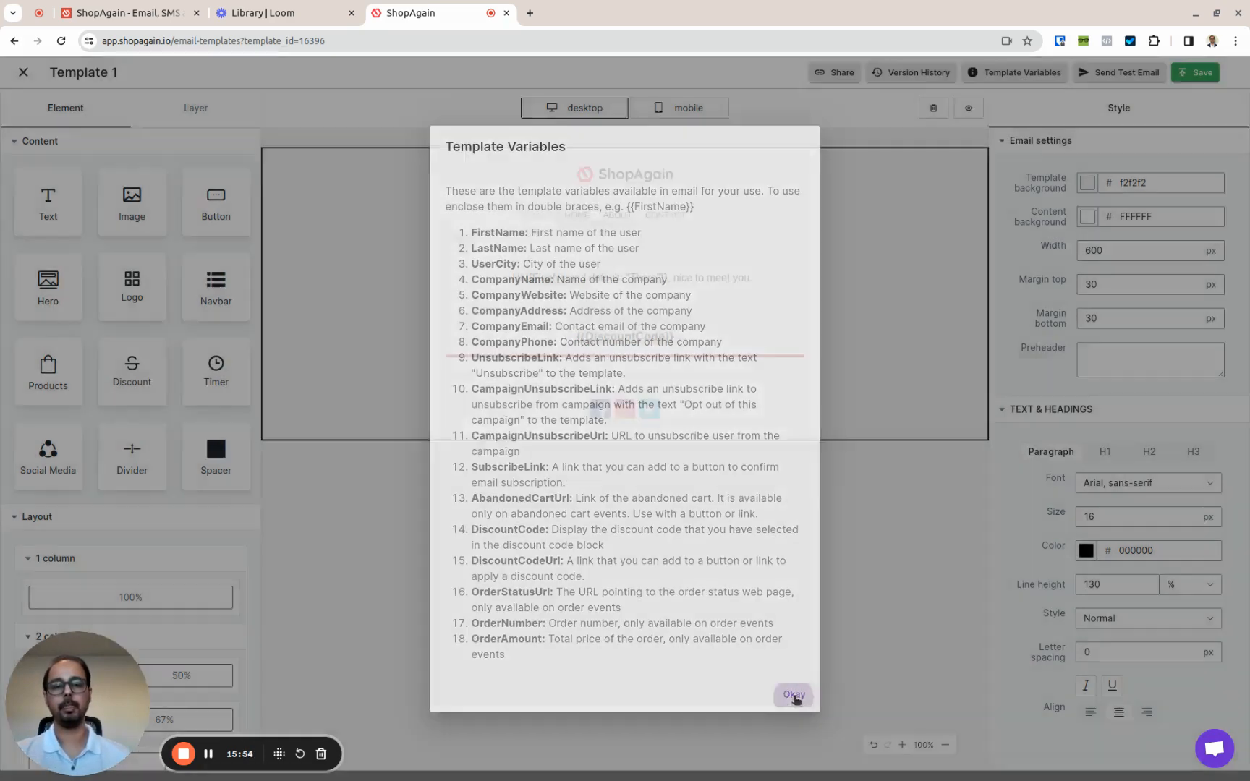
click(1094, 77)
click(992, 168)
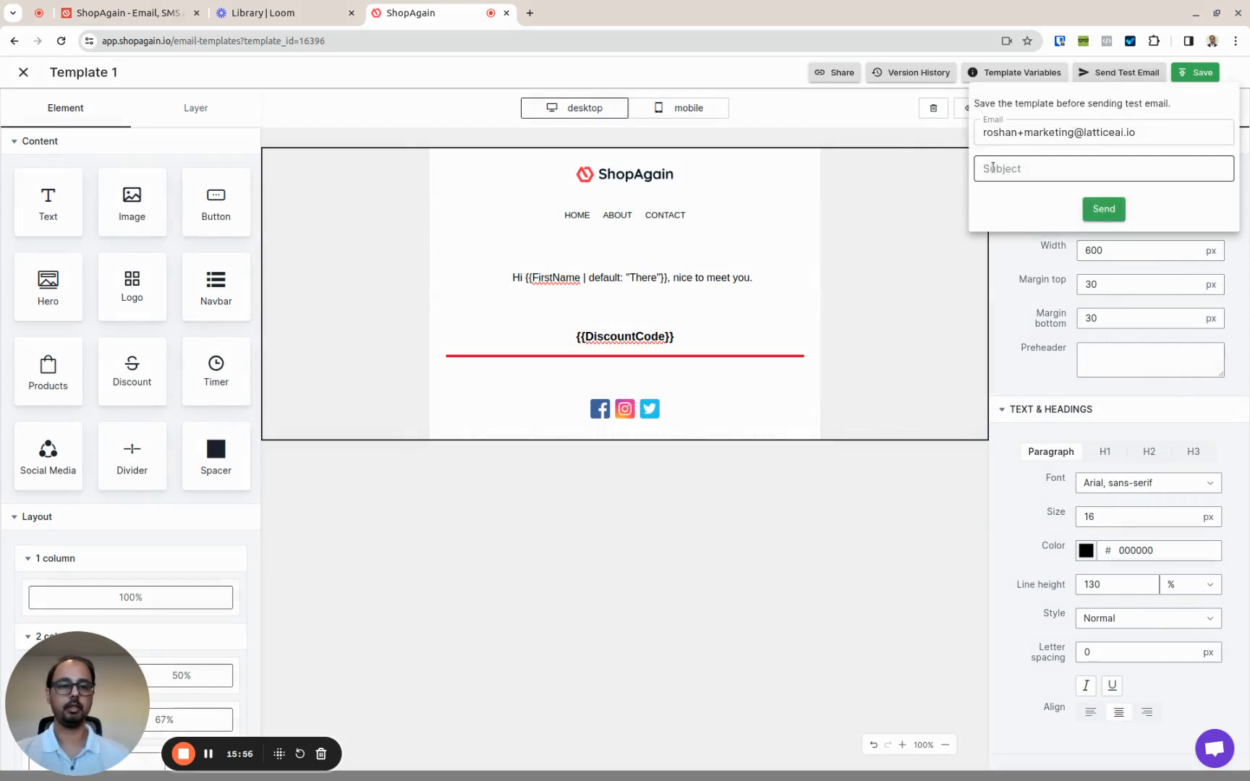
click(1018, 130)
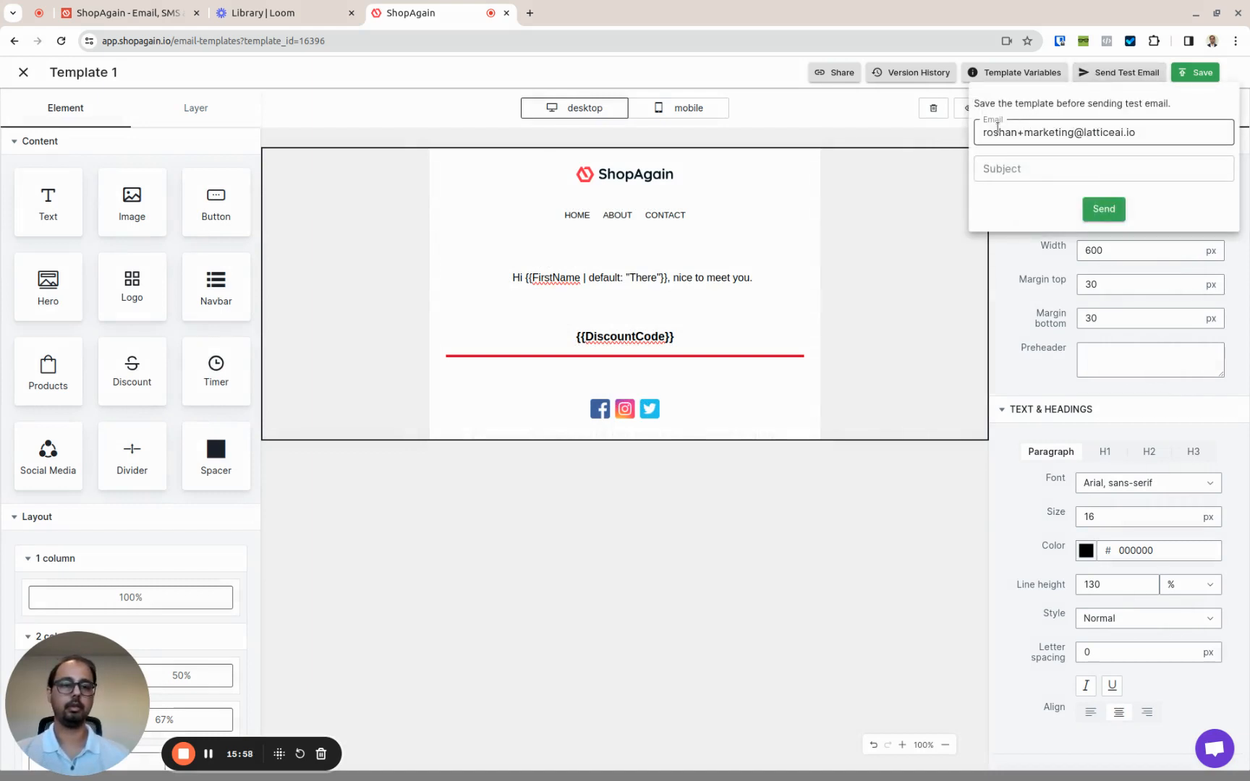
click(1073, 163)
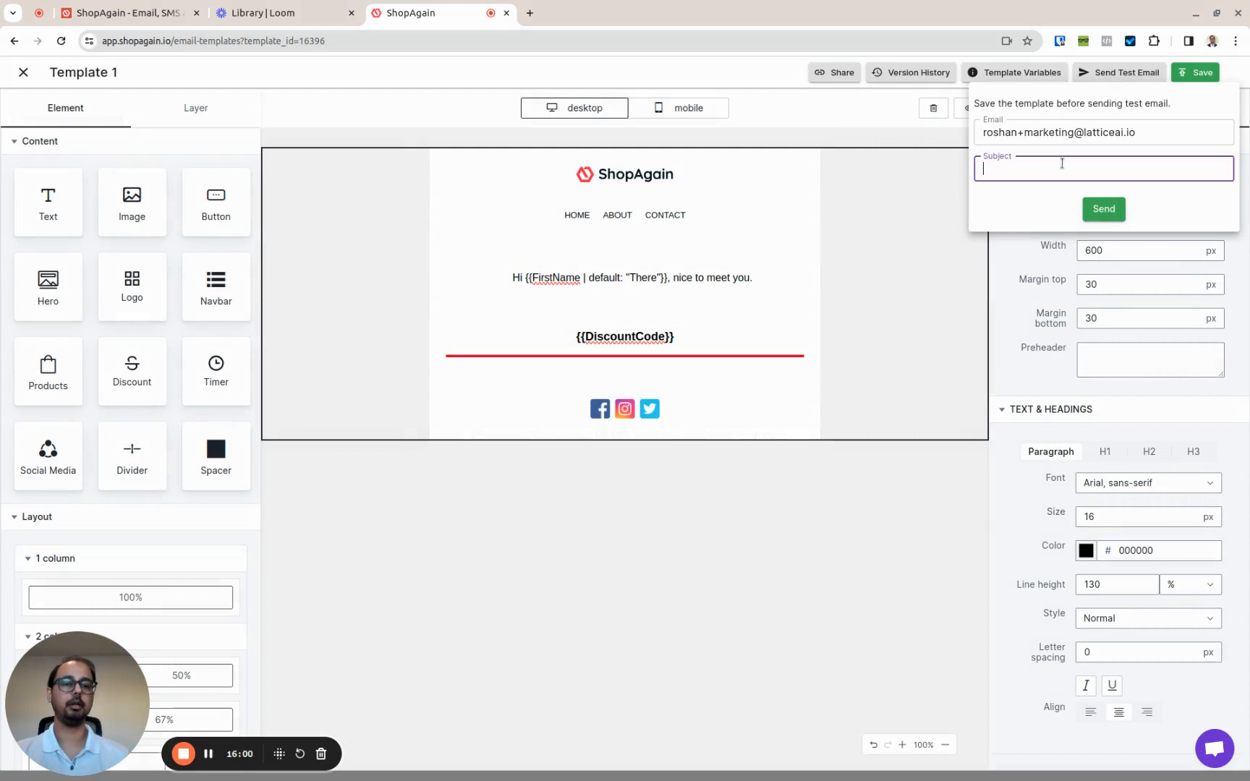
click(882, 123)
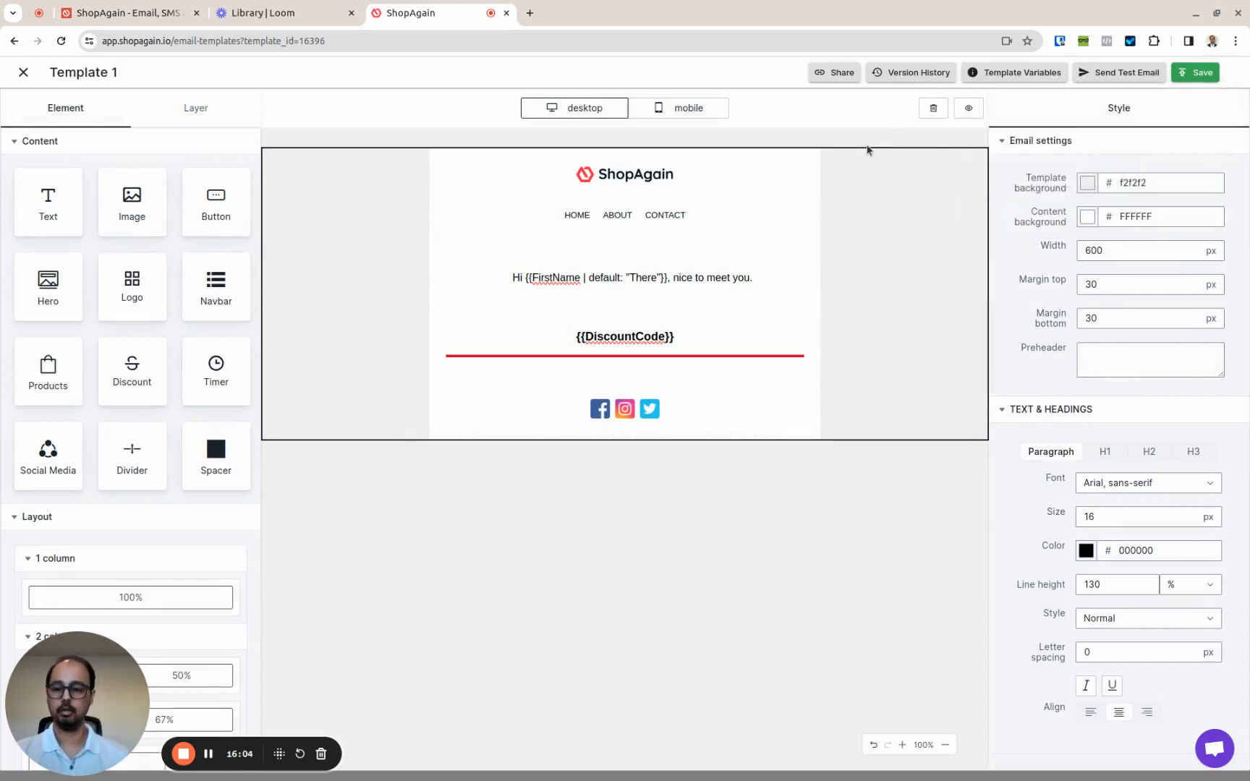